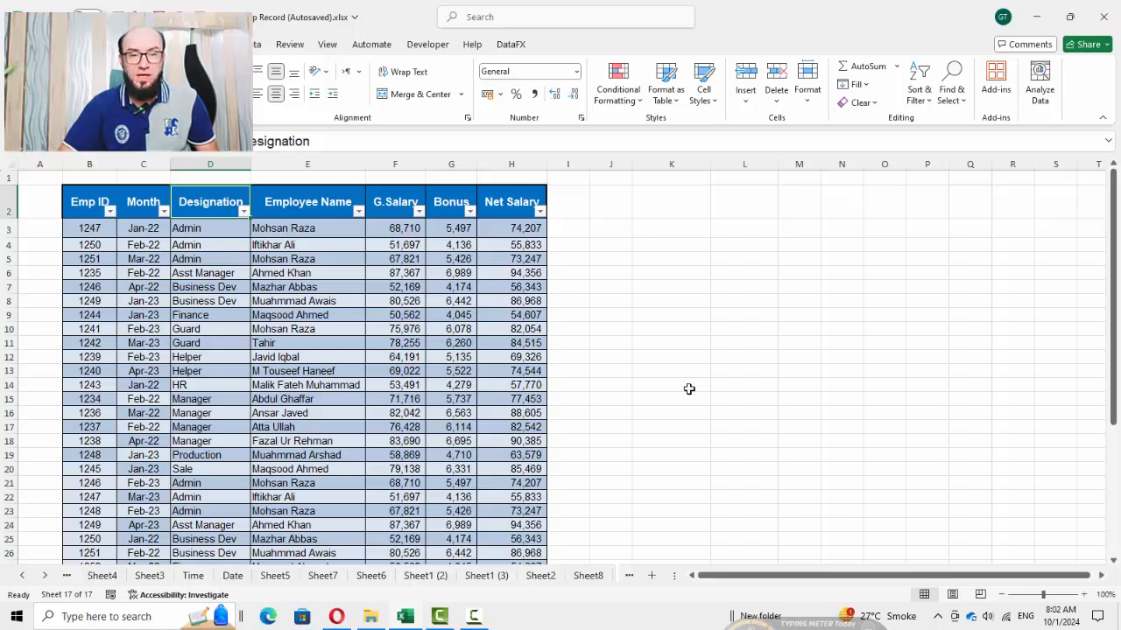
{"action": "key", "text": "Down"}
{"action": "key", "text": "Up"}
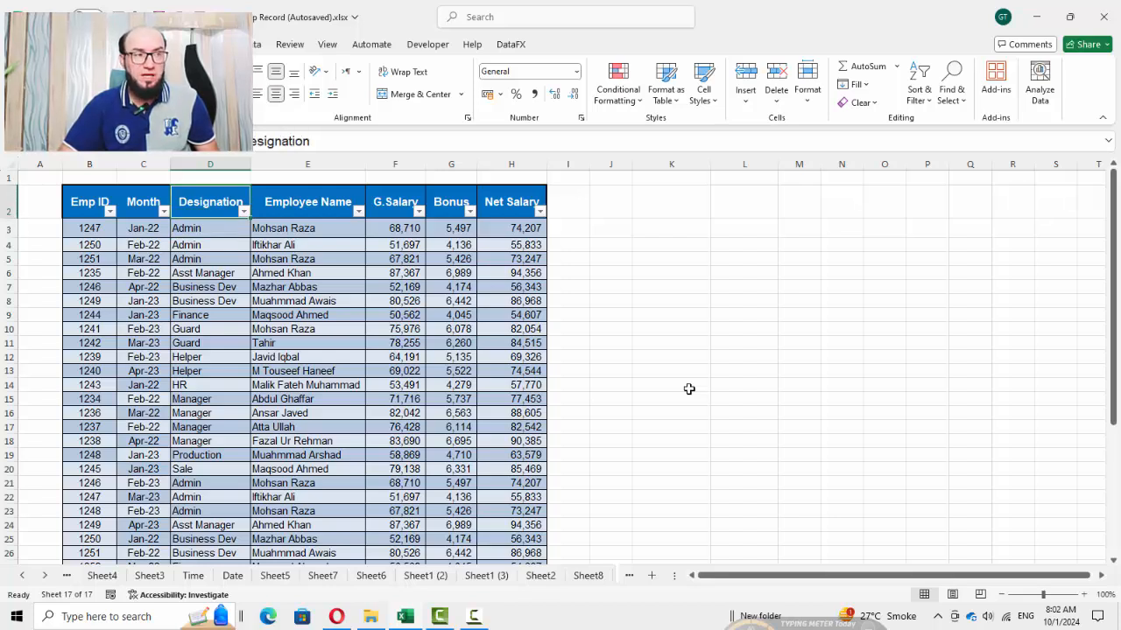
{"action": "scroll", "coordinate": [689, 389], "scroll_direction": "down", "scroll_amount": 10}
{"action": "scroll", "coordinate": [689, 389], "scroll_direction": "up", "scroll_amount": 10}
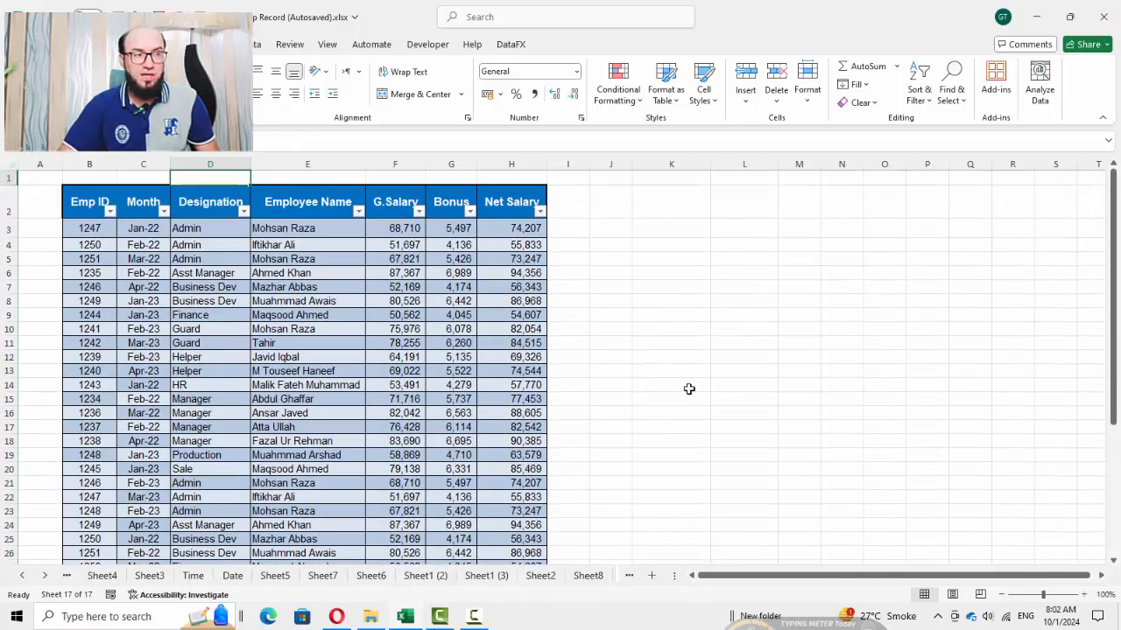
Start a GROUPBY formula in K3 using the Designation range D2:D38 as the row fields
{"action": "key", "text": "Down"}
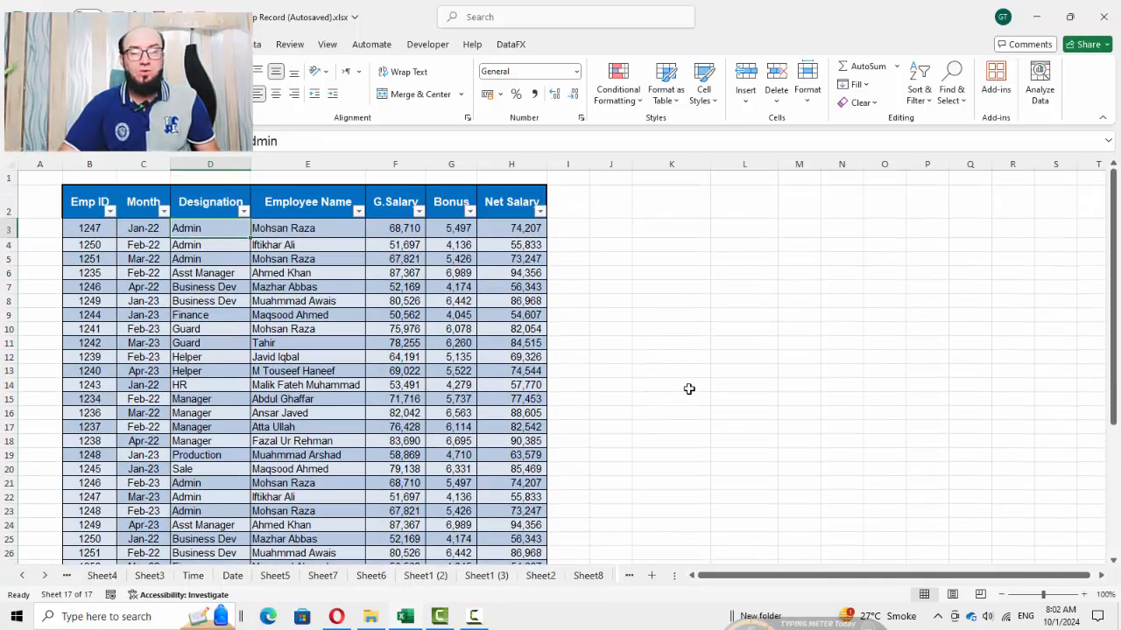
{"action": "key", "text": "Right"}
{"action": "key", "text": "Right"}
{"action": "key", "text": "Right"}
{"action": "key", "text": "Right"}
{"action": "key", "text": "Right"}
{"action": "key", "text": "Right"}
{"action": "key", "text": "Right"}
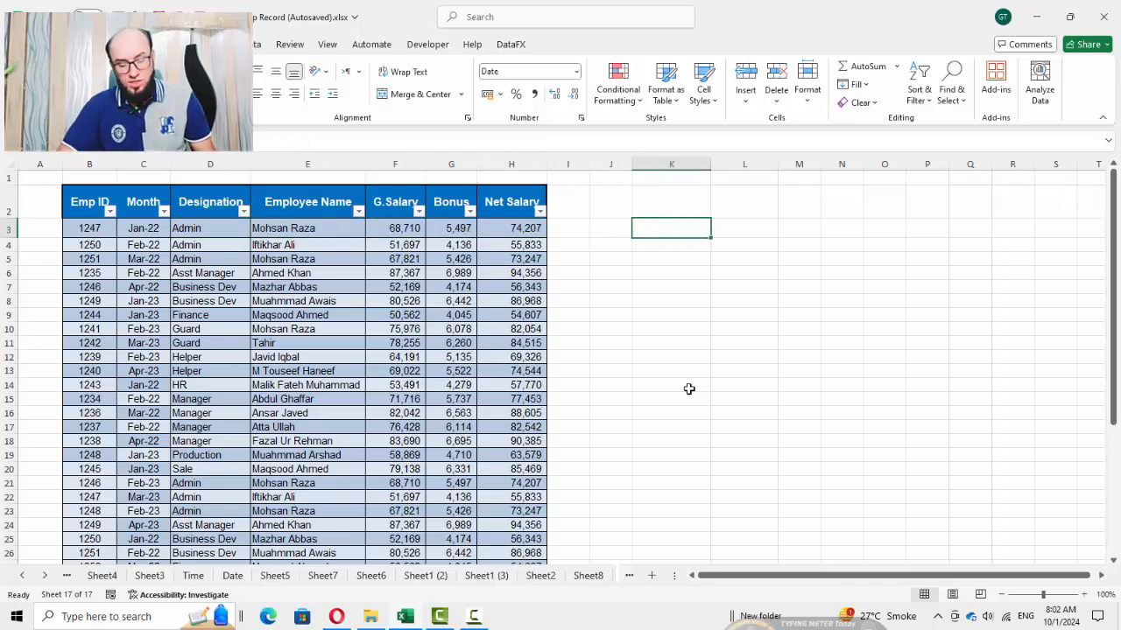
{"action": "type", "text": "=gro"}
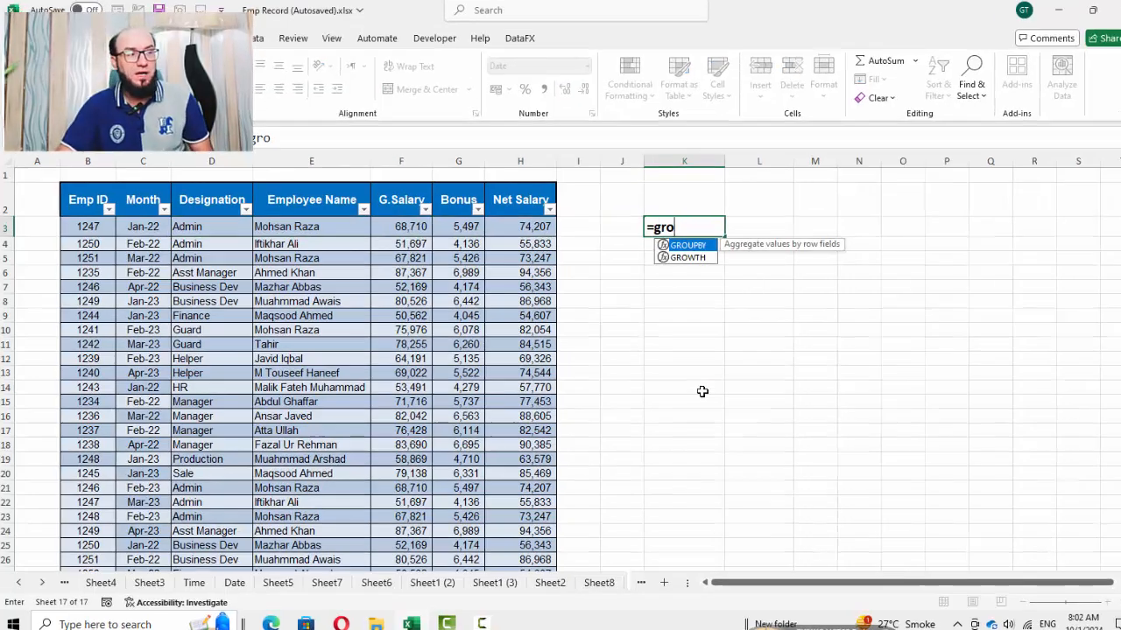
{"action": "key", "text": "Tab"}
{"action": "key", "text": "Left"}
{"action": "key", "text": "Left"}
{"action": "key", "text": "Left"}
{"action": "key", "text": "Left"}
{"action": "key", "text": "Left"}
{"action": "key", "text": "Left"}
{"action": "key", "text": "Left"}
{"action": "key", "text": "Left"}
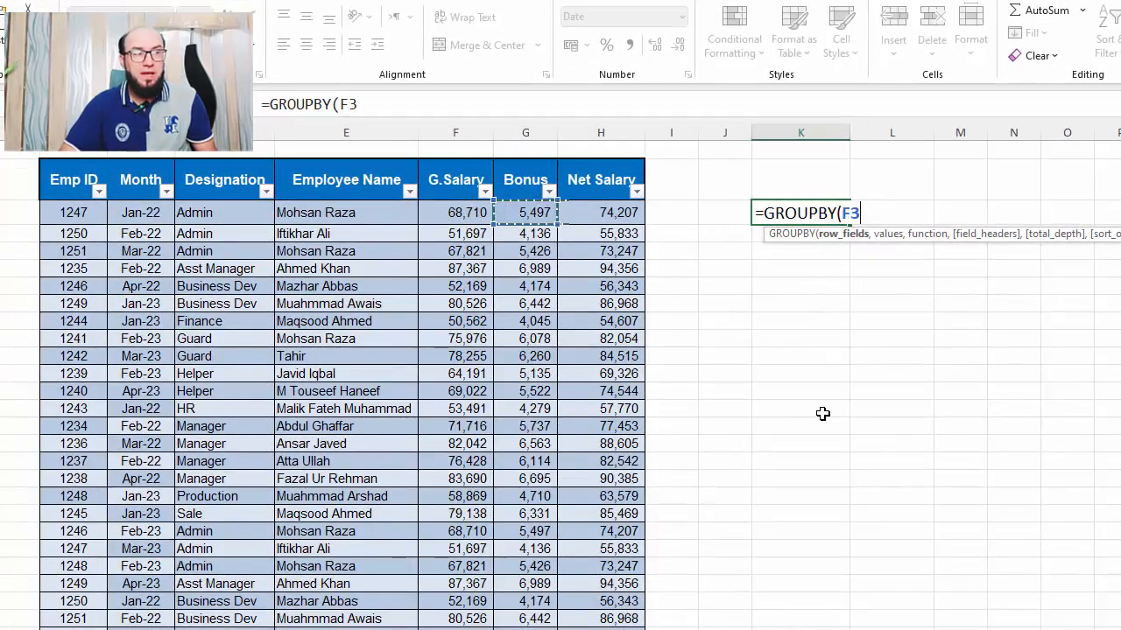
{"action": "key", "text": "Right"}
{"action": "key", "text": "Up"}
{"action": "key", "text": "ctrl+shift+Down"}
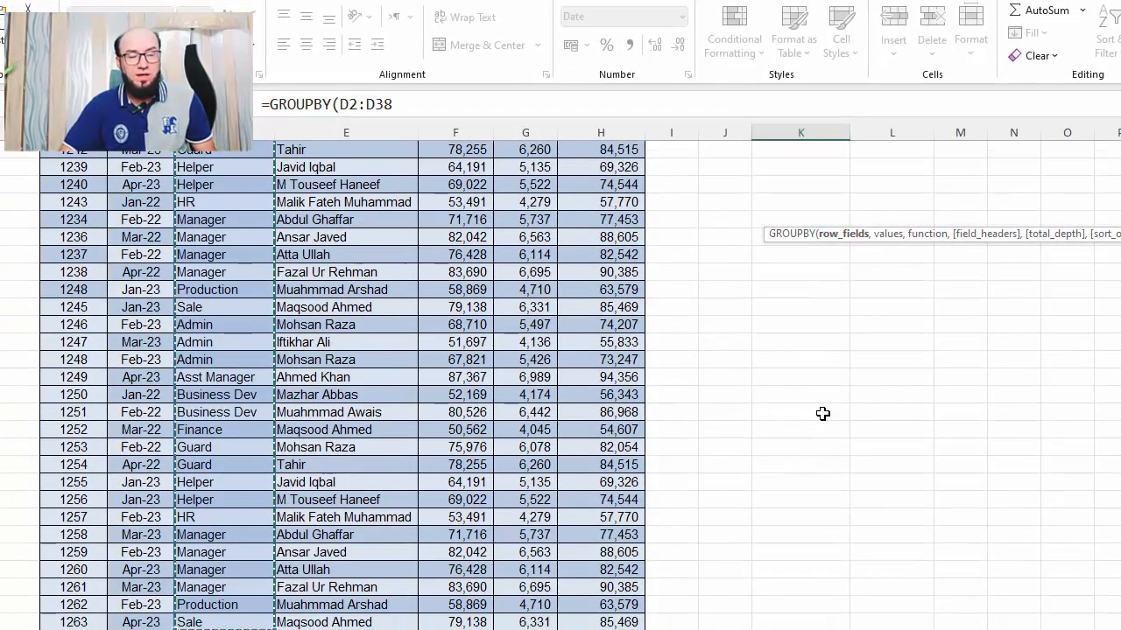
{"action": "scroll", "coordinate": [638, 507], "scroll_direction": "up", "scroll_amount": 4}
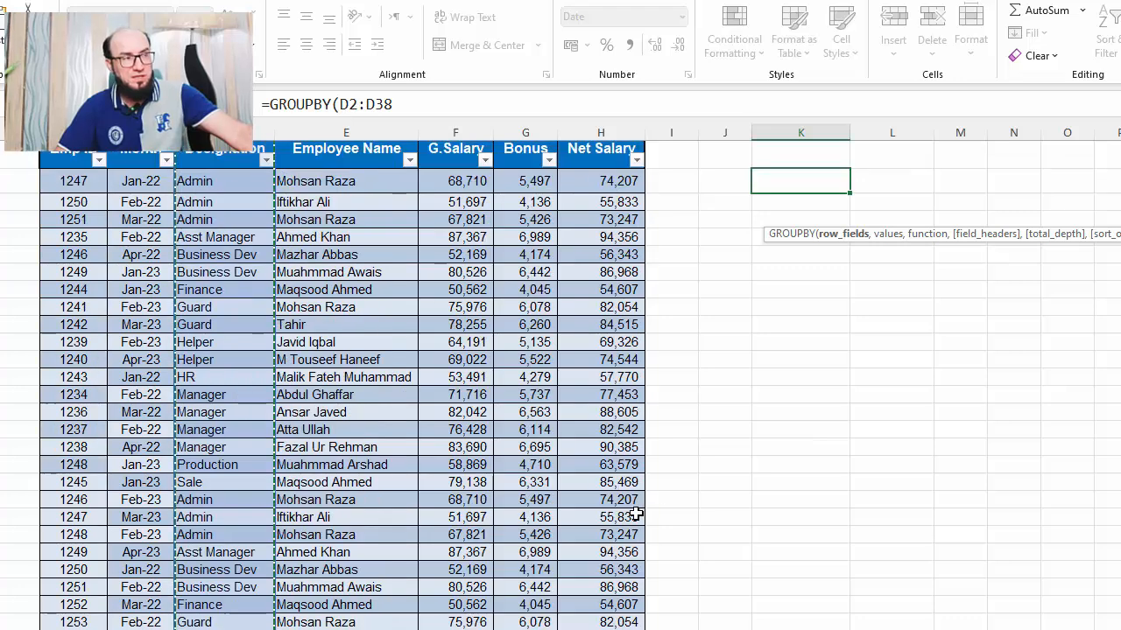
{"action": "type", "text": ","}
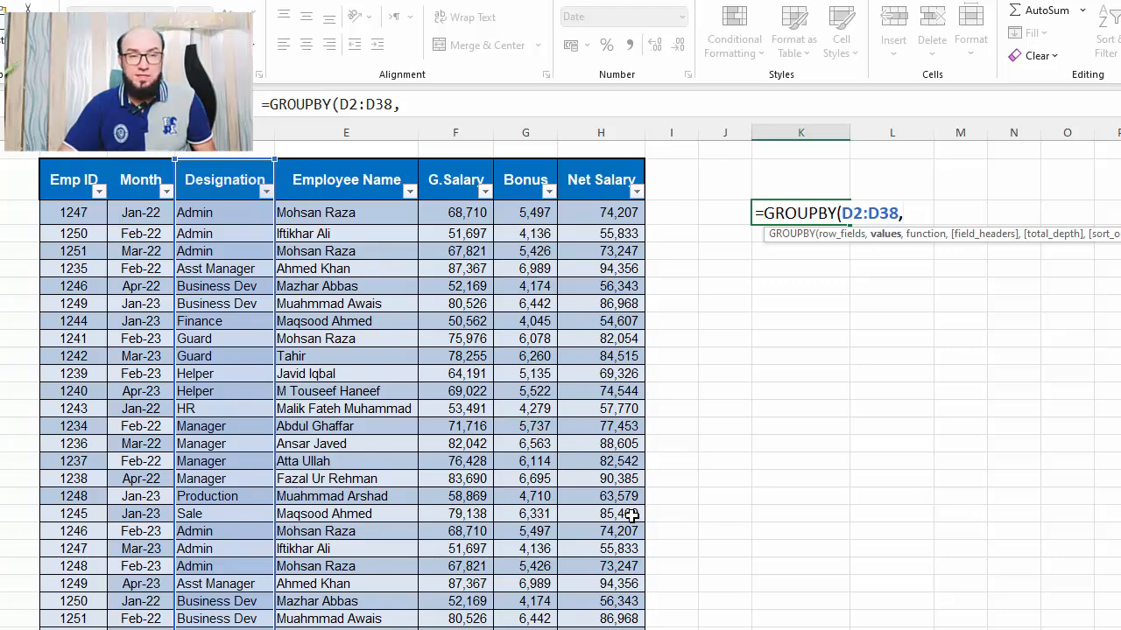
Add the Net Salary range H2:H38 as the formula's values argument
{"action": "key", "text": "Left"}
{"action": "key", "text": "Left"}
{"action": "key", "text": "Left"}
{"action": "key", "text": "Up"}
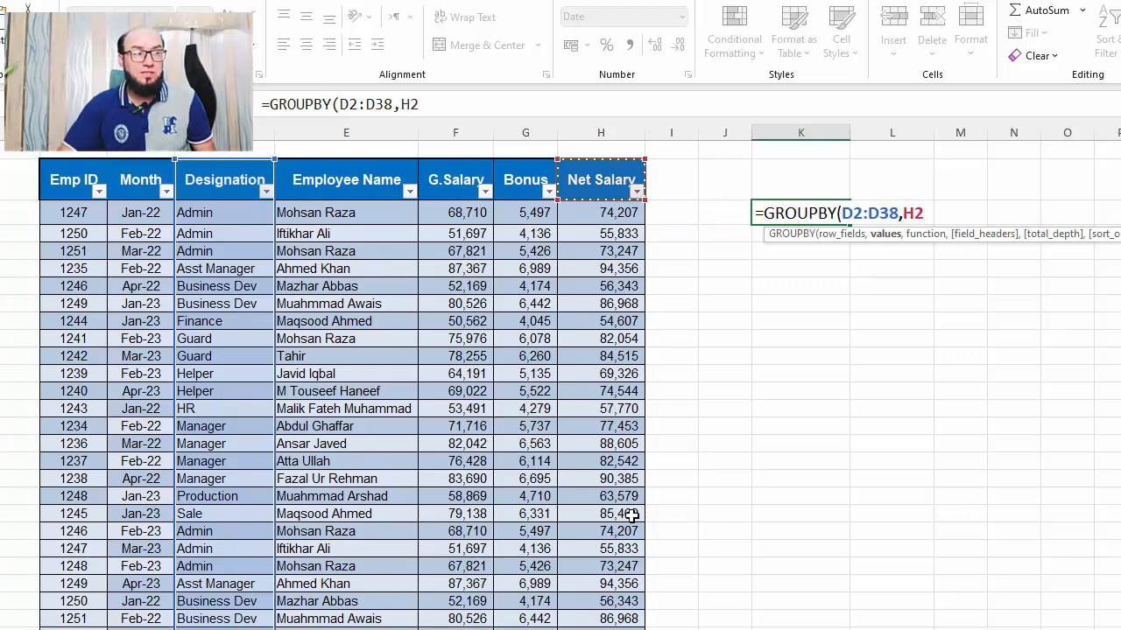
{"action": "key", "text": "ctrl+shift+Down"}
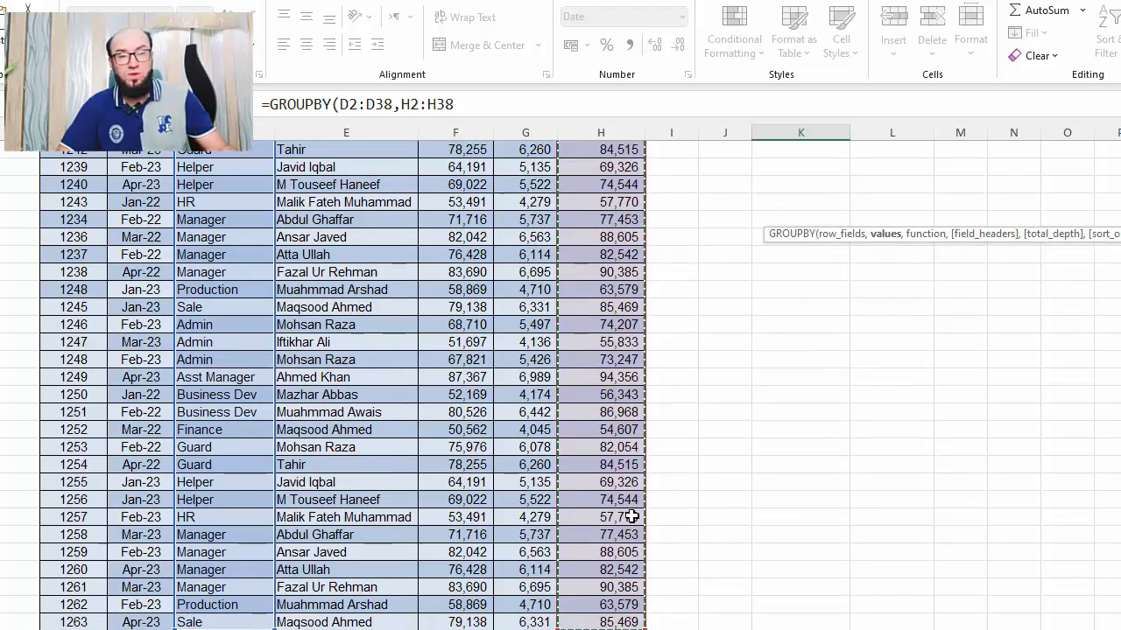
{"action": "scroll", "coordinate": [631, 517], "scroll_direction": "up", "scroll_amount": 3}
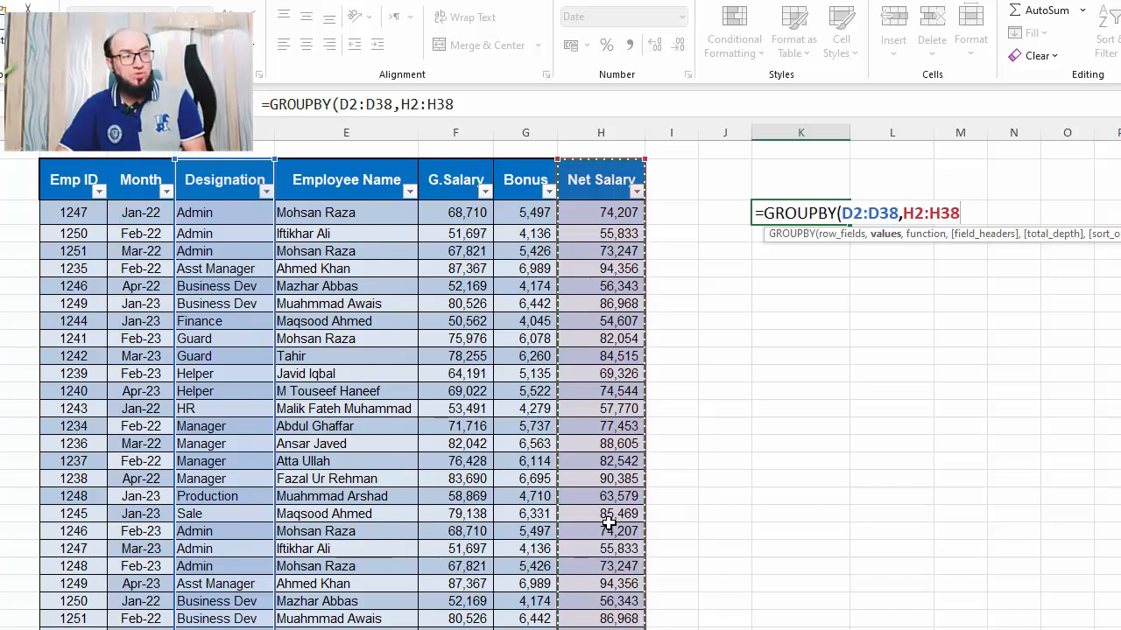
Finish the GROUPBY formula with SUM as the function and enter it
{"action": "type", "text": ",sum"}
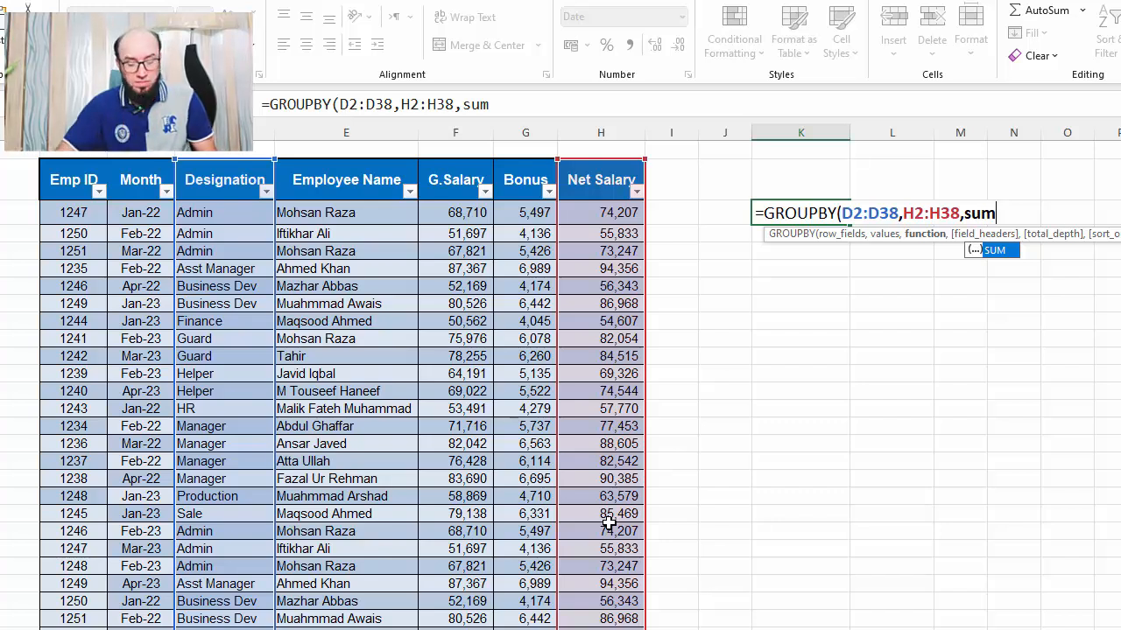
{"action": "type", "text": ","}
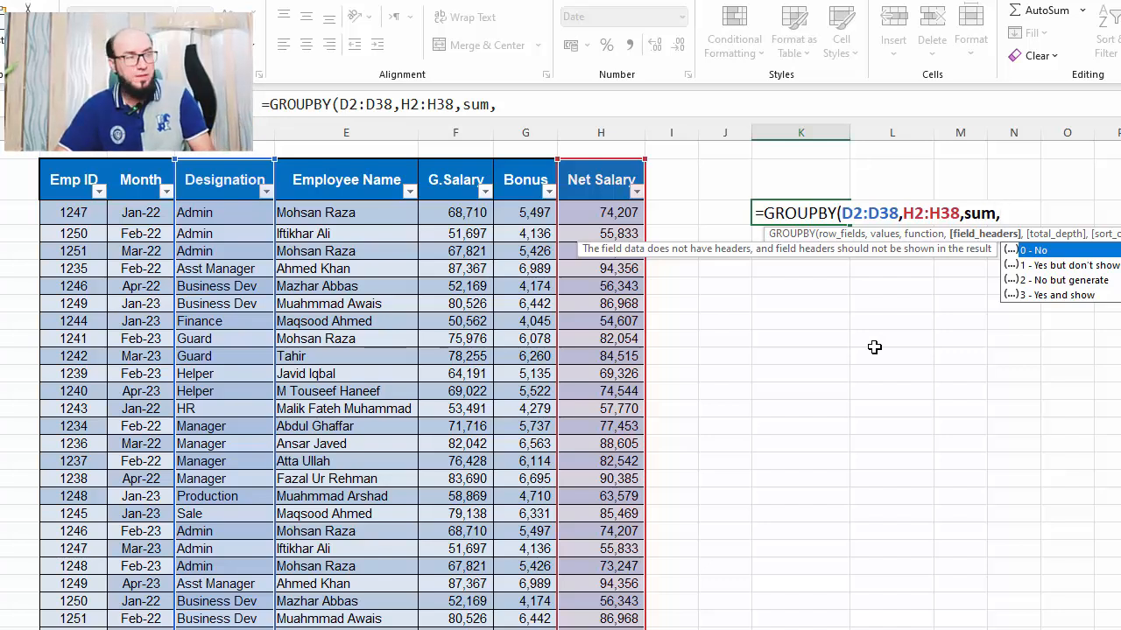
{"action": "key", "text": "BackSpace"}
{"action": "type", "text": ")"}
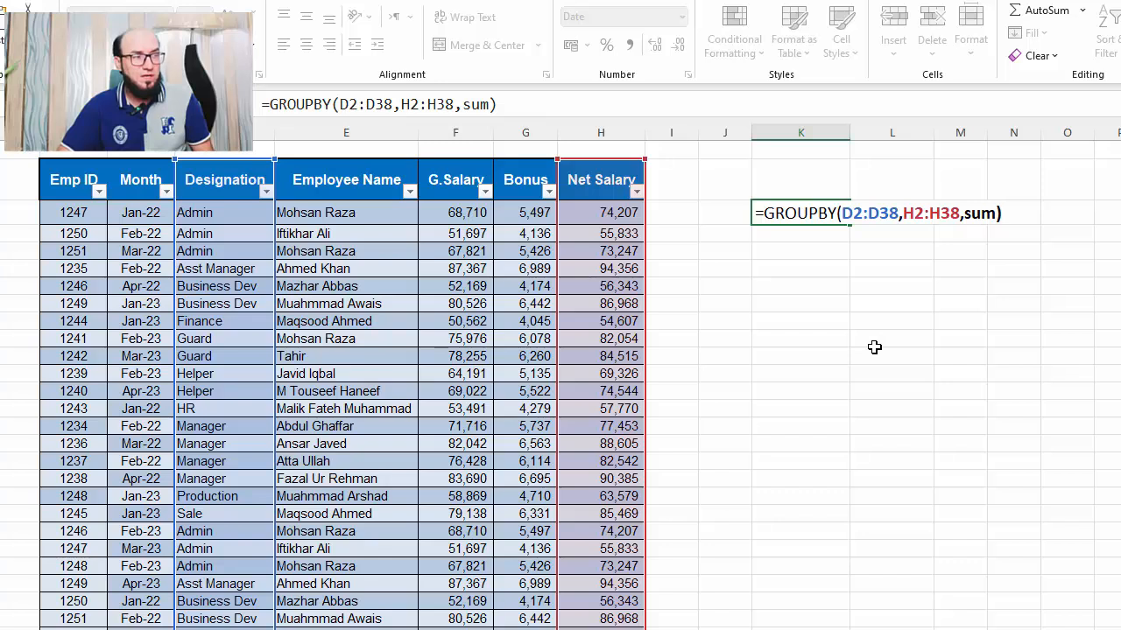
{"action": "key", "text": "Return"}
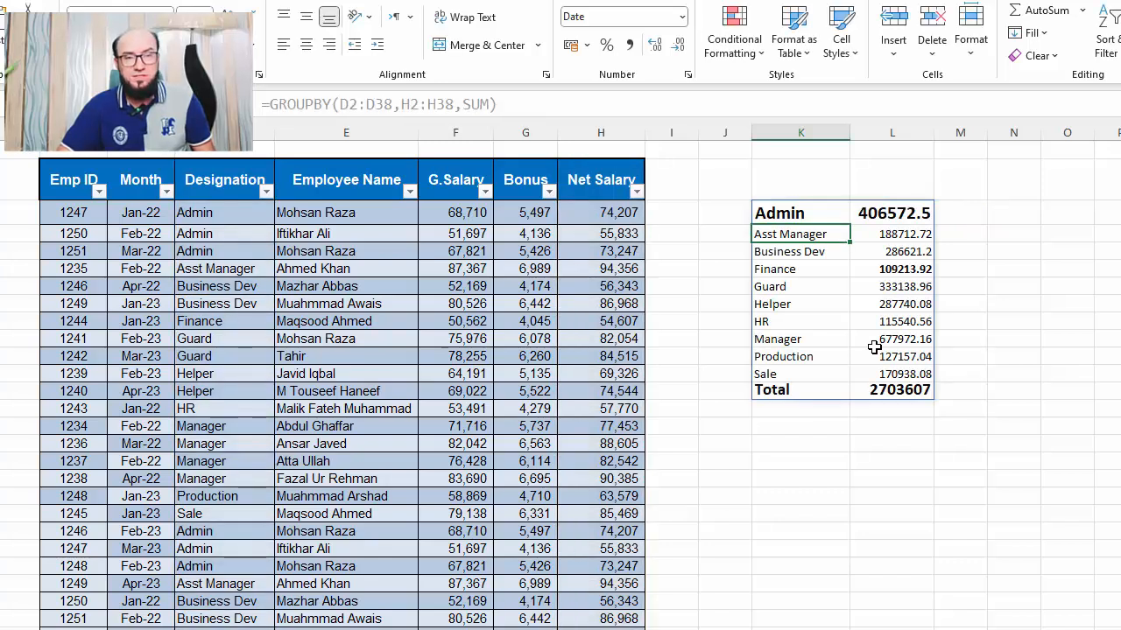
Examine the cells of the spilled summary table and the Designation header in the source table
{"action": "key", "text": "Up"}
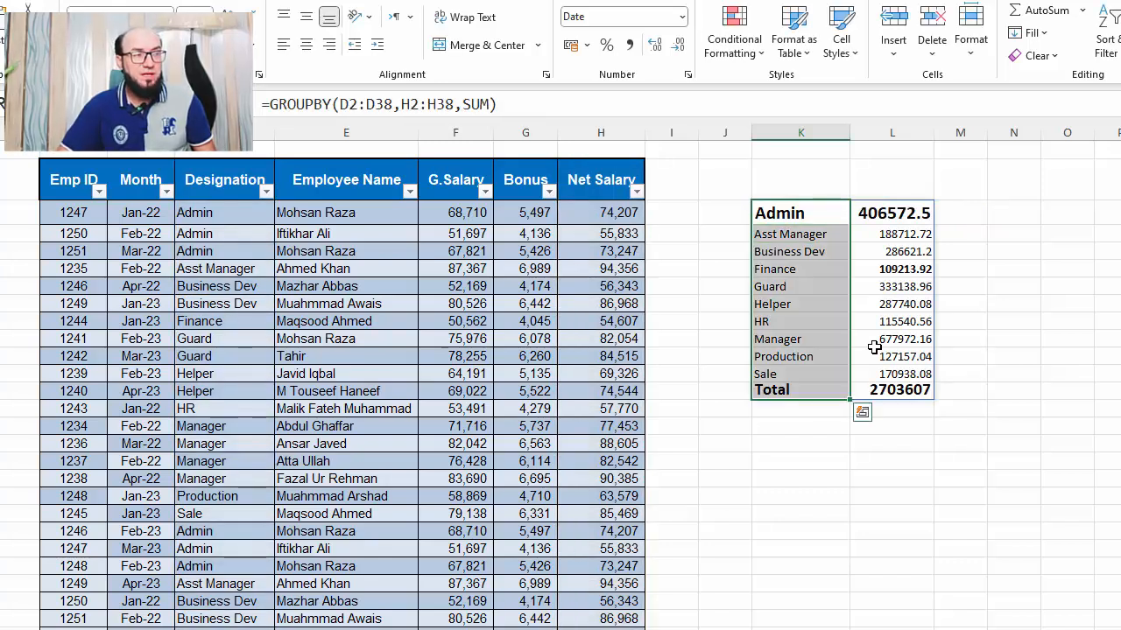
{"action": "key", "text": "Down"}
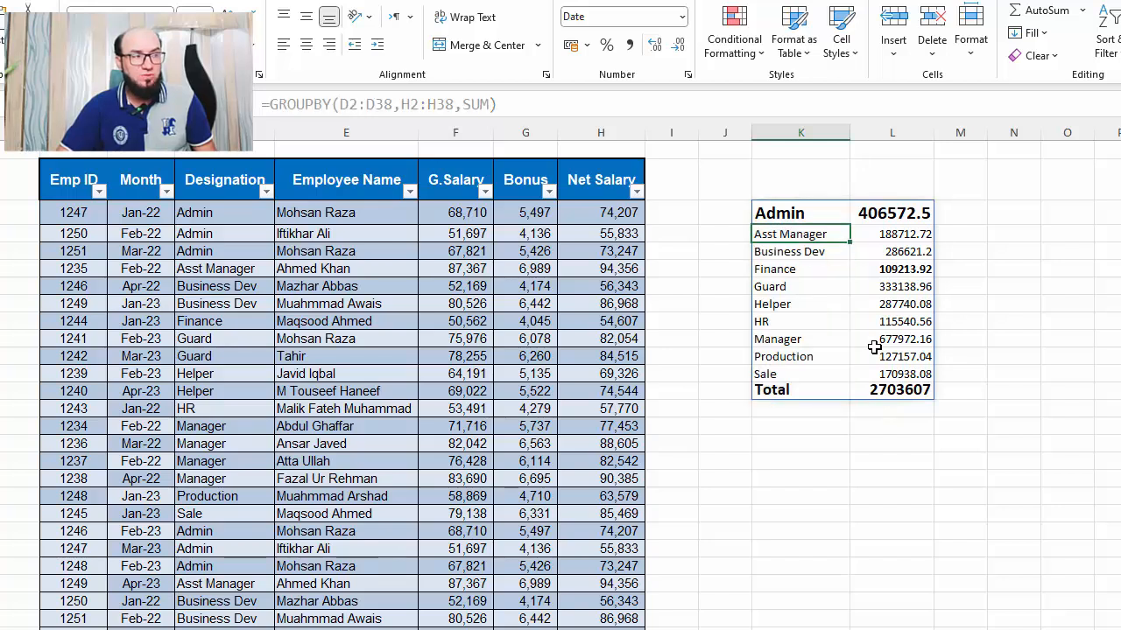
{"action": "key", "text": "Right"}
{"action": "key", "text": "Down"}
{"action": "key", "text": "Down"}
{"action": "key", "text": "Down"}
{"action": "key", "text": "Down"}
{"action": "key", "text": "Down"}
{"action": "key", "text": "Down"}
{"action": "key", "text": "Down"}
{"action": "key", "text": "Down"}
{"action": "key", "text": "Down"}
{"action": "key", "text": "Down"}
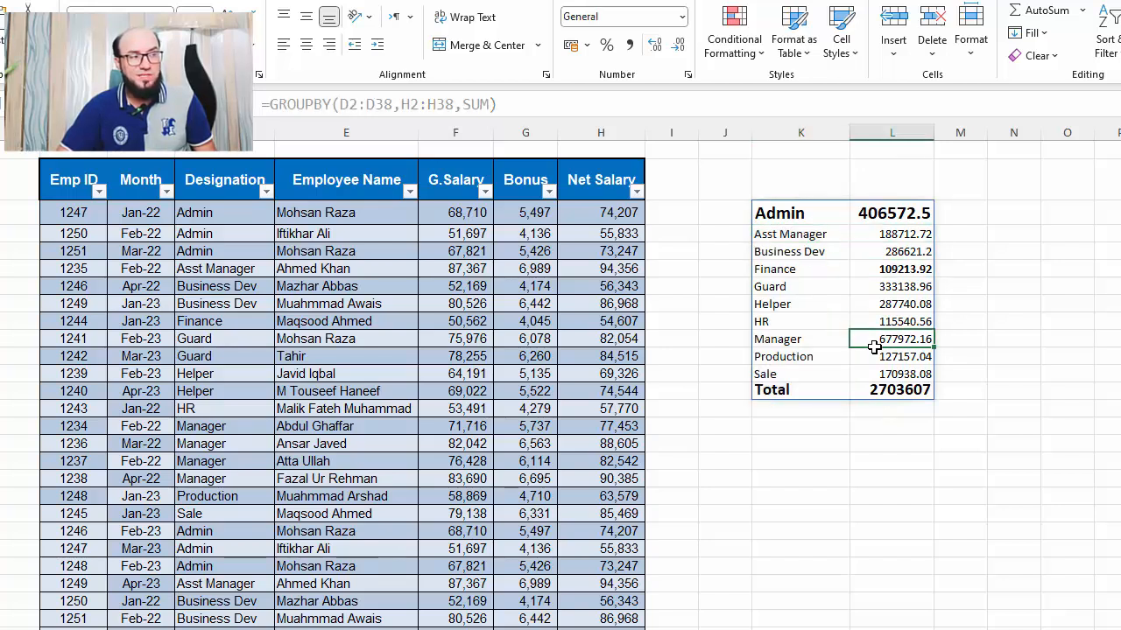
{"action": "key", "text": "Left"}
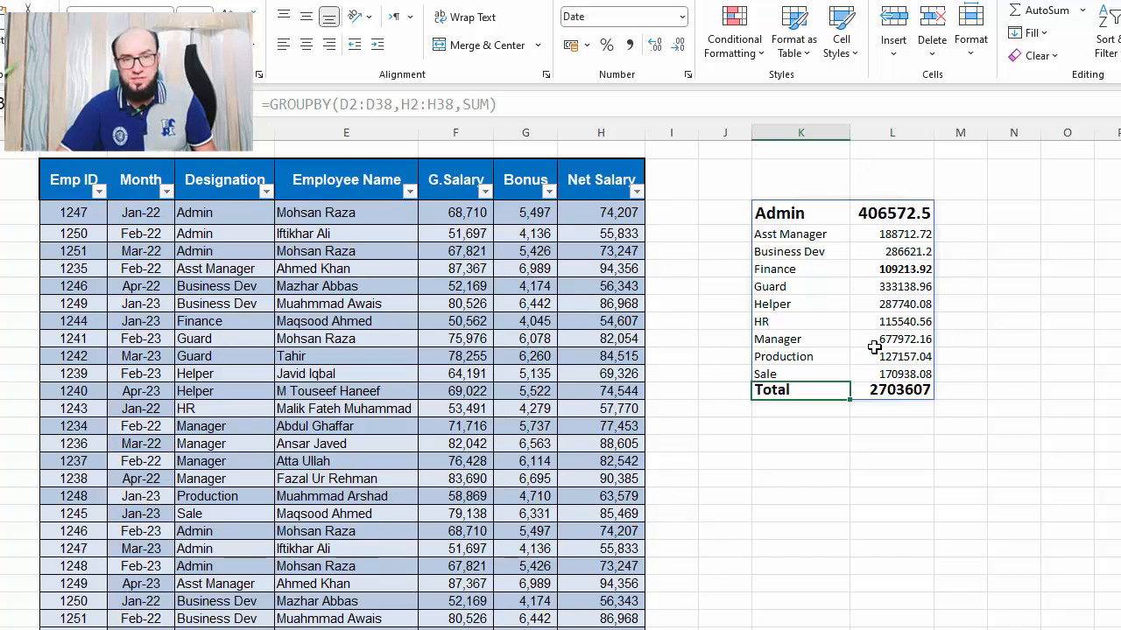
{"action": "key", "text": "Up"}
{"action": "key", "text": "Up"}
{"action": "key", "text": "Up"}
{"action": "key", "text": "Up"}
{"action": "key", "text": "Up"}
{"action": "key", "text": "Up"}
{"action": "key", "text": "Up"}
{"action": "key", "text": "Up"}
{"action": "key", "text": "Up"}
{"action": "key", "text": "Up"}
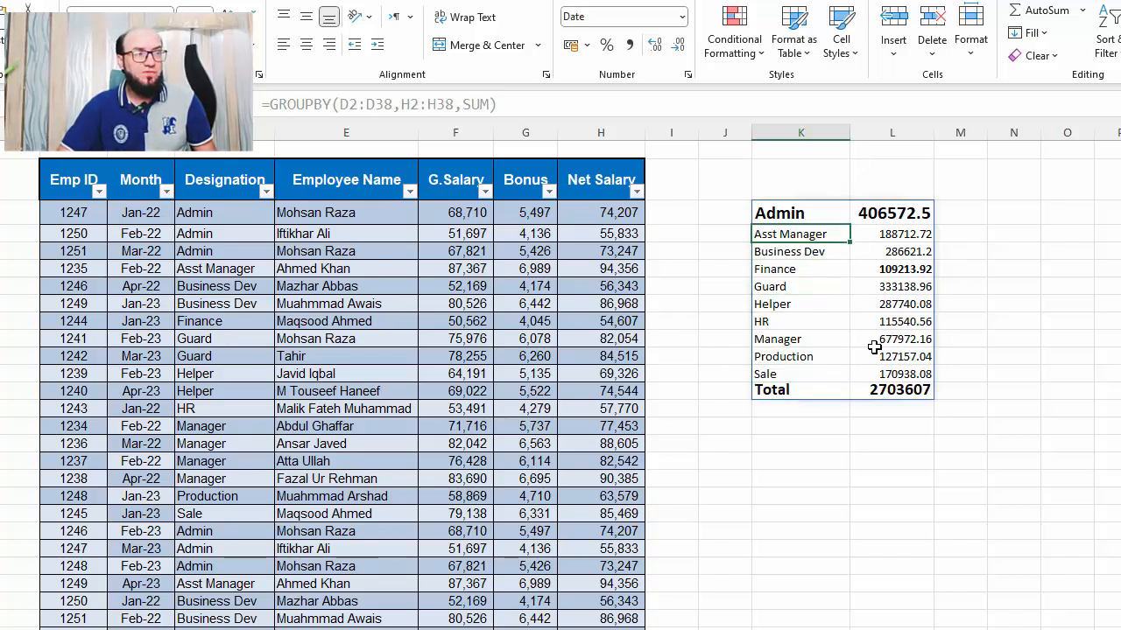
{"action": "key", "text": "Left"}
{"action": "key", "text": "Left"}
{"action": "key", "text": "Left"}
{"action": "key", "text": "Left"}
{"action": "key", "text": "Left"}
{"action": "key", "text": "Left"}
{"action": "key", "text": "Left"}
{"action": "key", "text": "Up"}
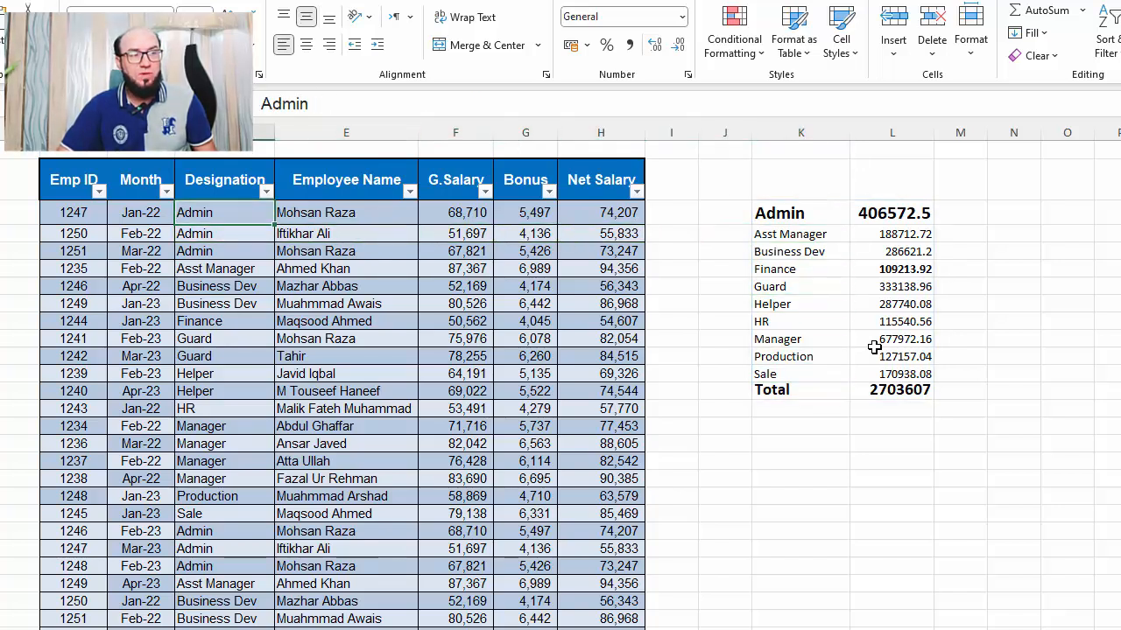
{"action": "key", "text": "Up"}
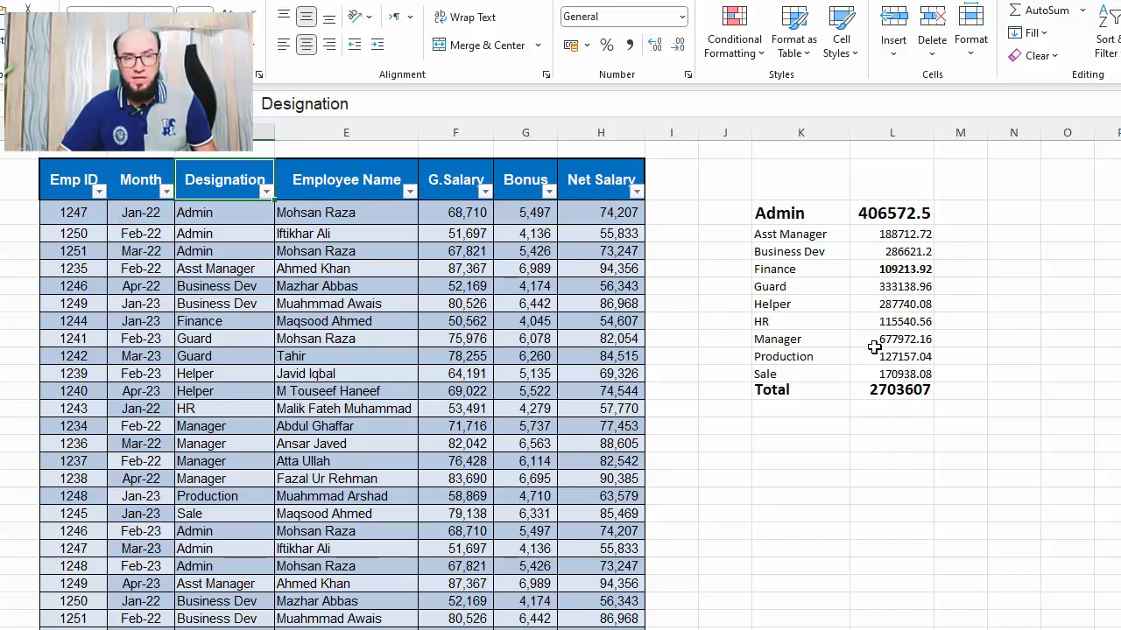
{"action": "key", "text": "Right"}
{"action": "key", "text": "Right"}
{"action": "key", "text": "Right"}
{"action": "key", "text": "Right"}
{"action": "key", "text": "Right"}
{"action": "key", "text": "Right"}
{"action": "key", "text": "Right"}
{"action": "key", "text": "Down"}
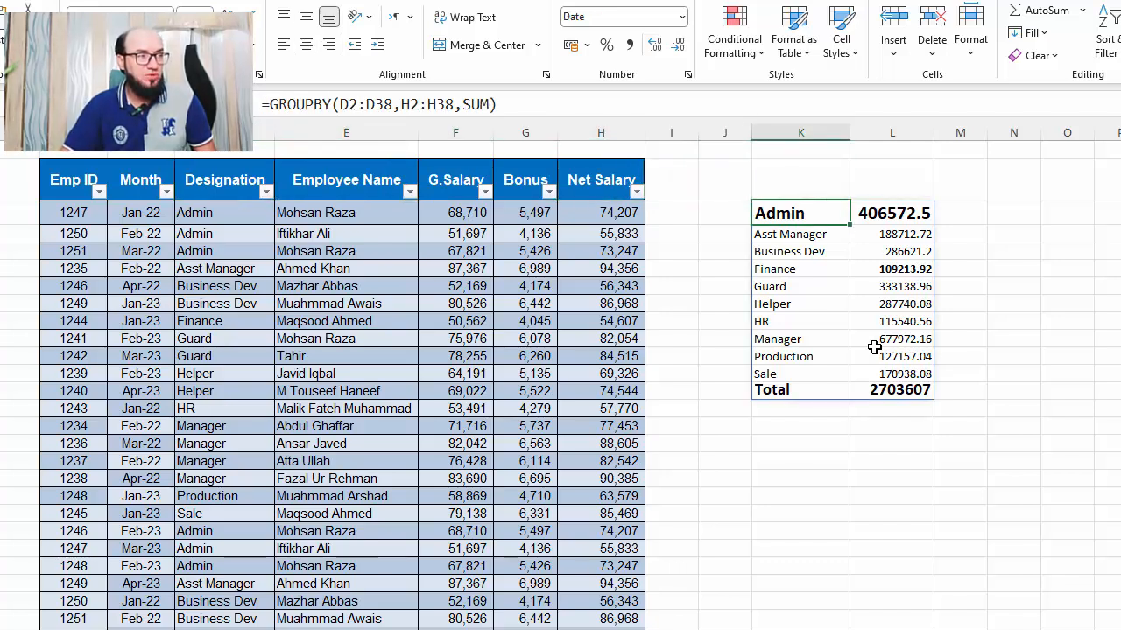
Edit the GROUPBY formula in K3 so its function argument is PERCENTOF and re-enter it
{"action": "key", "text": "F2"}
{"action": "key", "text": "Left"}
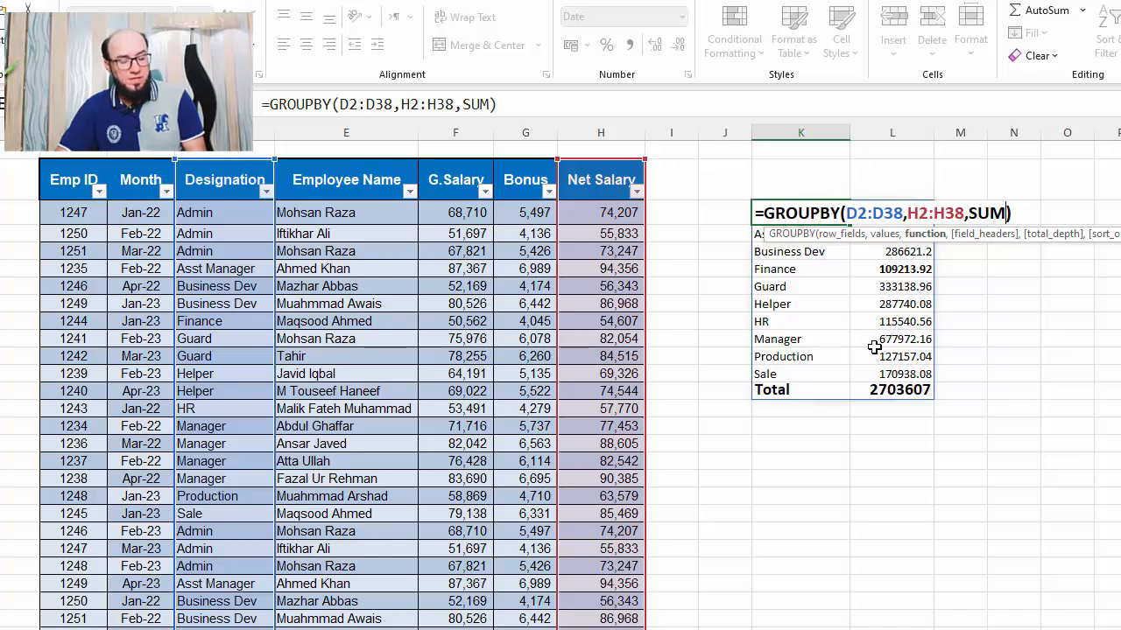
{"action": "key", "text": "BackSpace"}
{"action": "key", "text": "BackSpace"}
{"action": "key", "text": "BackSpace"}
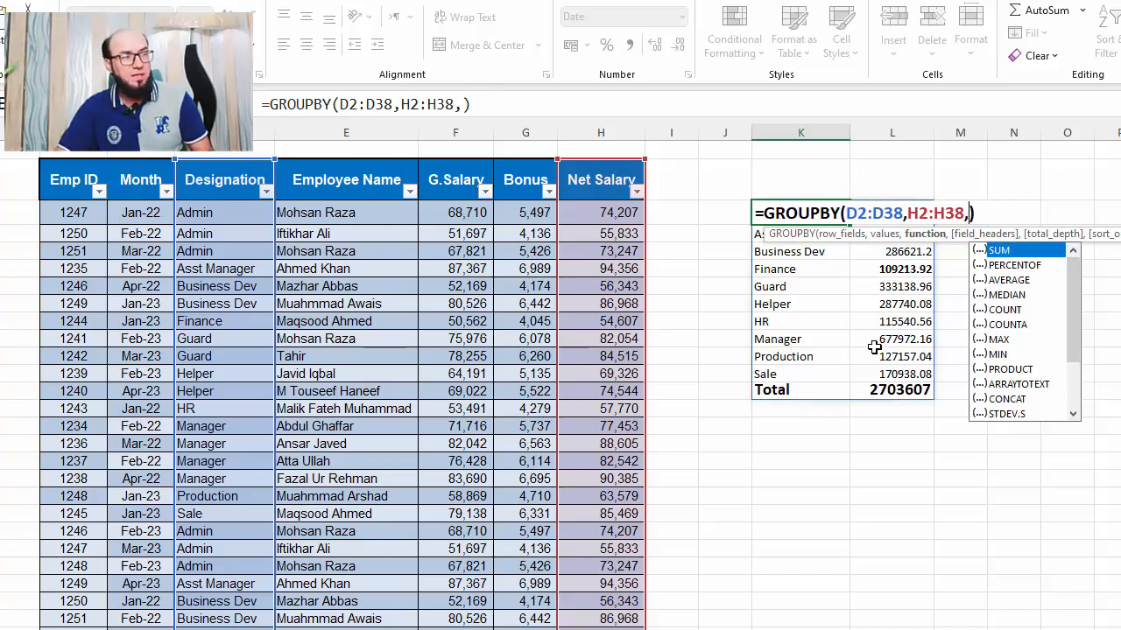
{"action": "key", "text": "Down"}
{"action": "key", "text": "Down"}
{"action": "key", "text": "Down"}
{"action": "key", "text": "Down"}
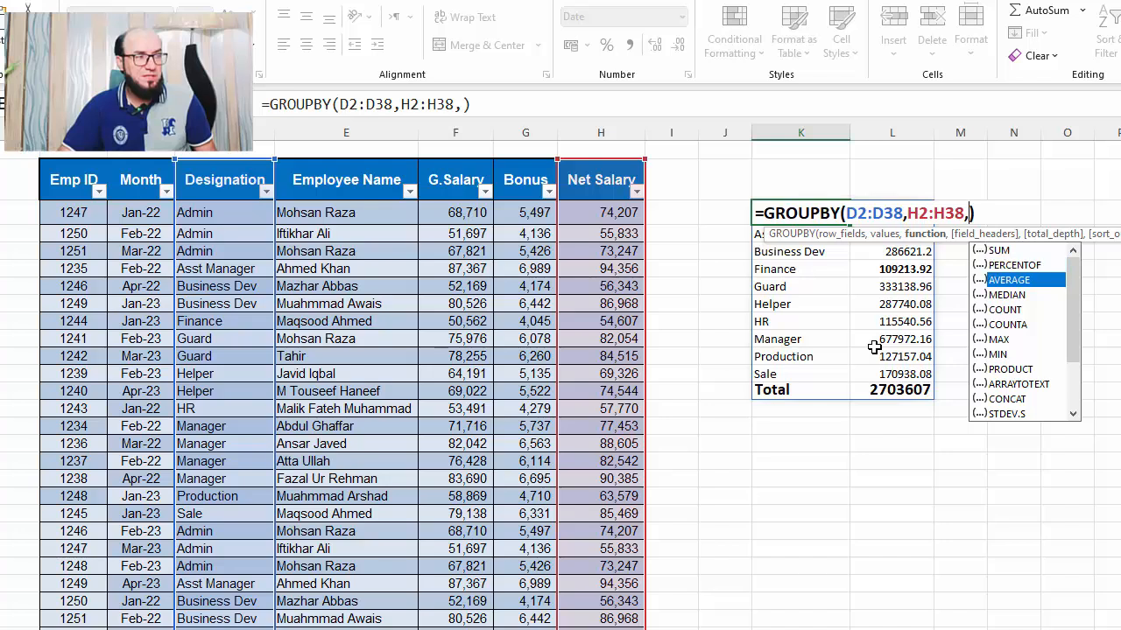
{"action": "key", "text": "Up"}
{"action": "key", "text": "Up"}
{"action": "key", "text": "Up"}
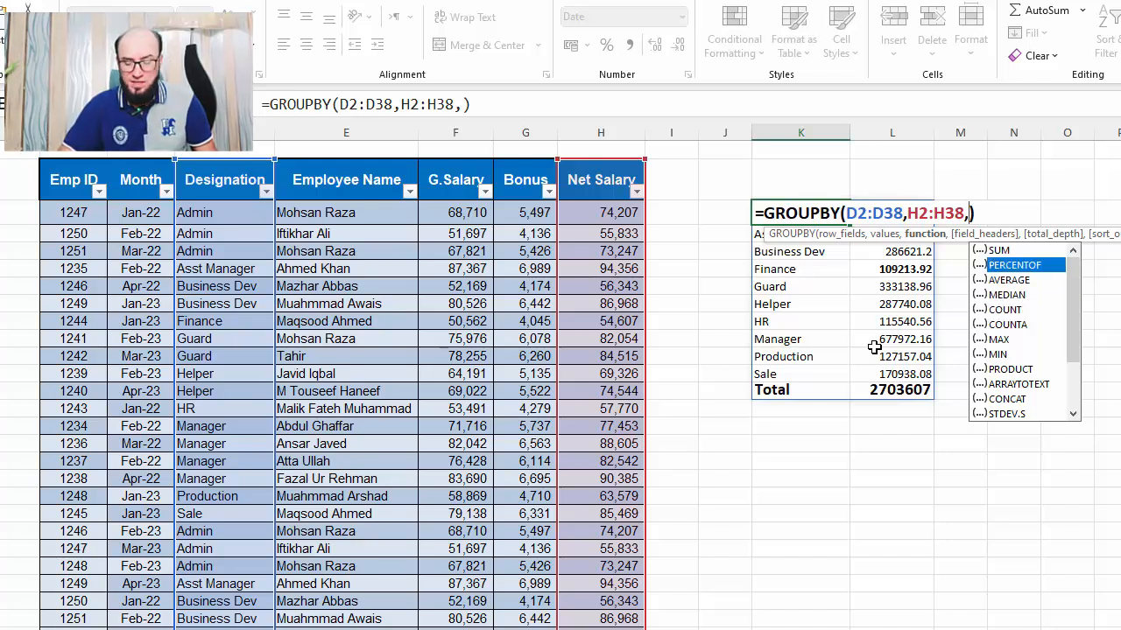
{"action": "key", "text": "Tab"}
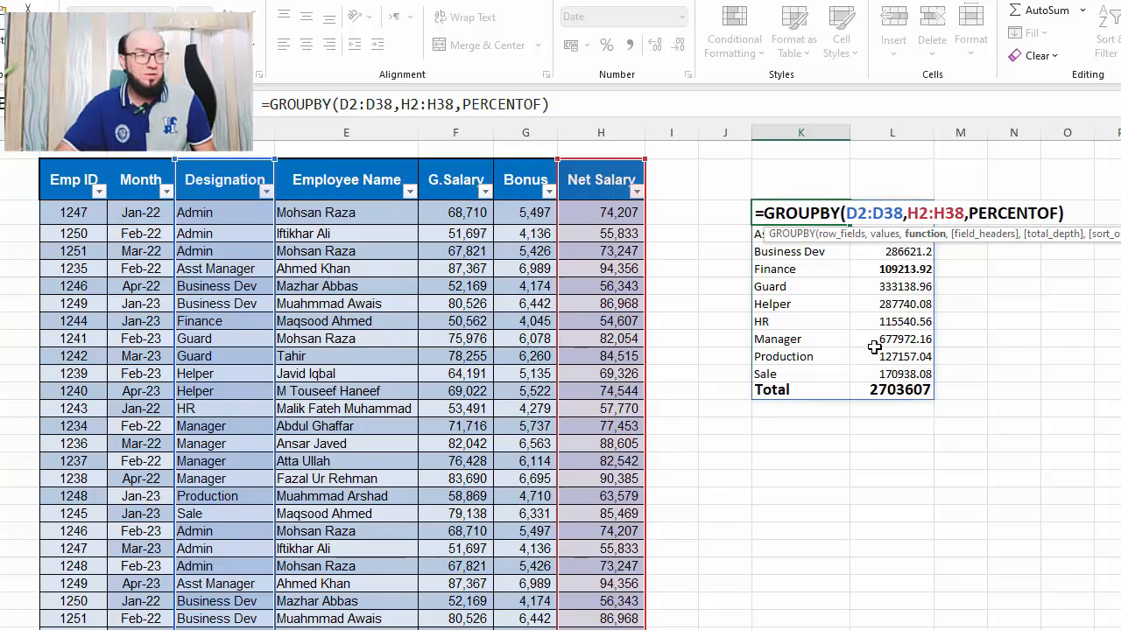
{"action": "type", "text": ")"}
{"action": "key", "text": "Return"}
Format the summary values in L3:L12 as percentages
{"action": "key", "text": "Right"}
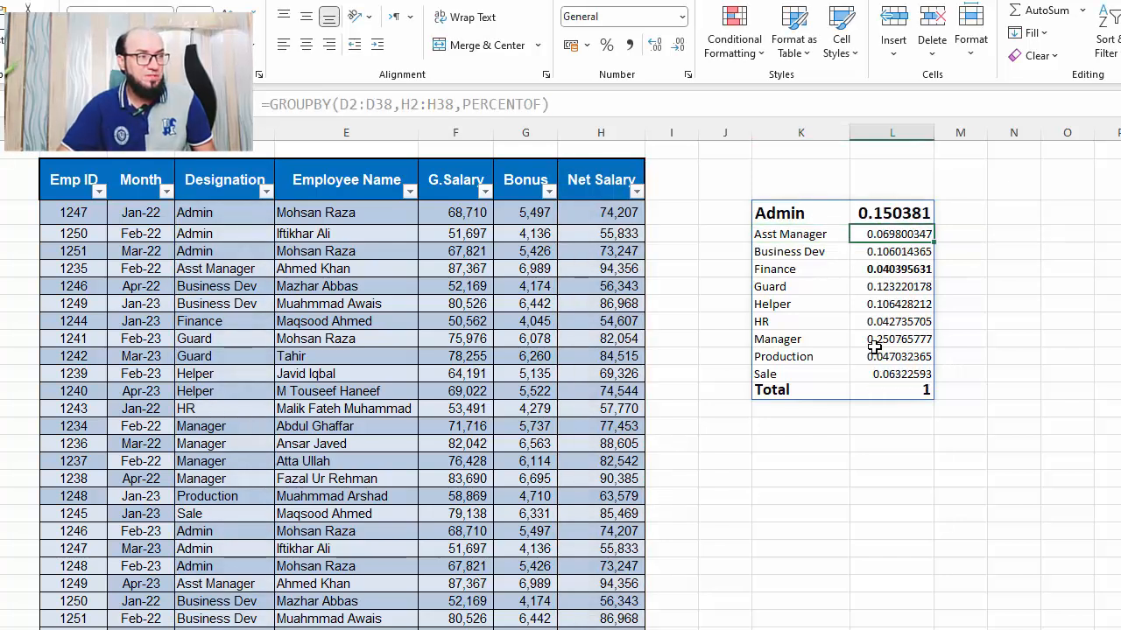
{"action": "key", "text": "Up"}
{"action": "key", "text": "shift+Down"}
{"action": "key", "text": "shift+Down"}
{"action": "key", "text": "shift+Down"}
{"action": "key", "text": "shift+Down"}
{"action": "key", "text": "shift+Down"}
{"action": "key", "text": "shift+Down"}
{"action": "key", "text": "shift+Down"}
{"action": "key", "text": "shift+Down"}
{"action": "key", "text": "shift+Down"}
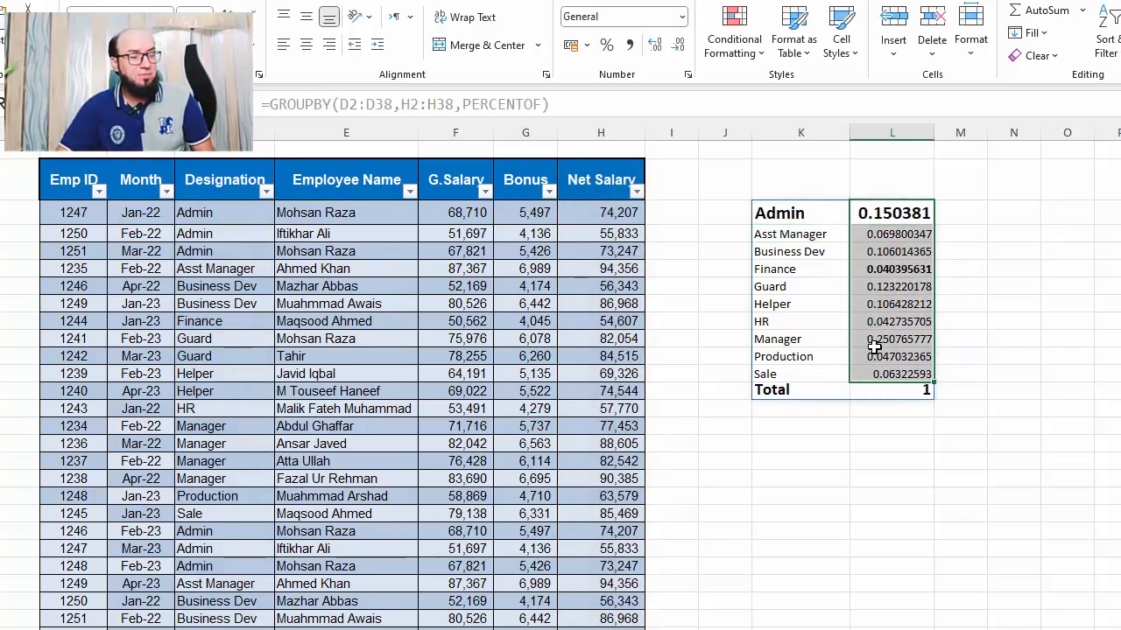
{"action": "left_click", "coordinate": [606, 45]}
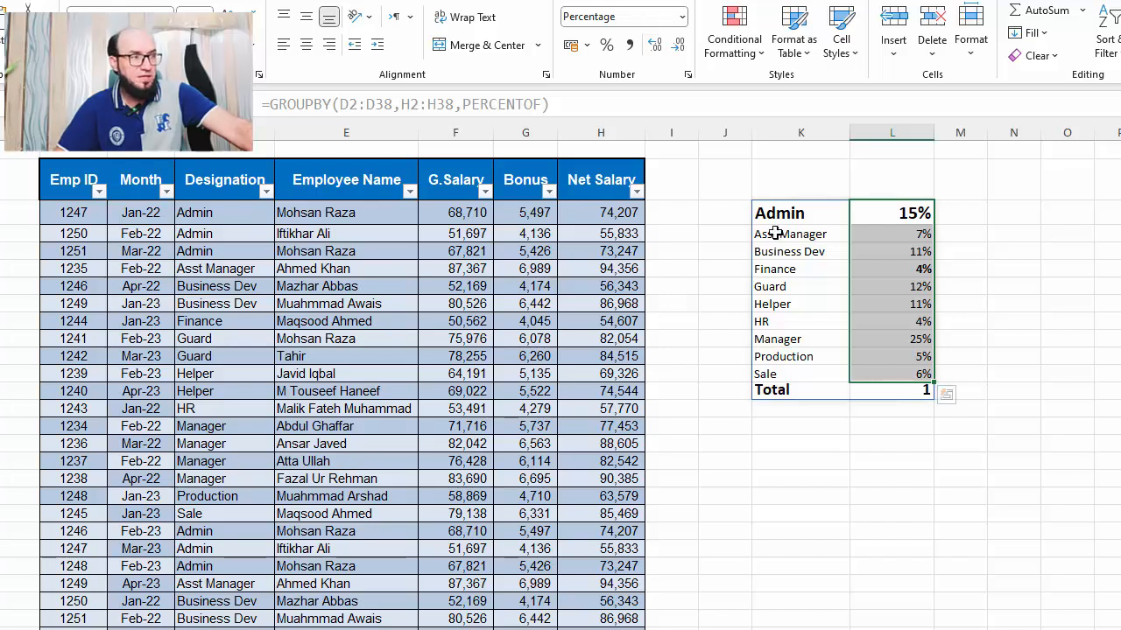
Reduce the font size of the Admin row K3:L3 and remove its bold formatting
{"action": "left_click", "coordinate": [795, 215]}
{"action": "left_click_drag", "start_coordinate": [795, 214], "coordinate": [892, 215]}
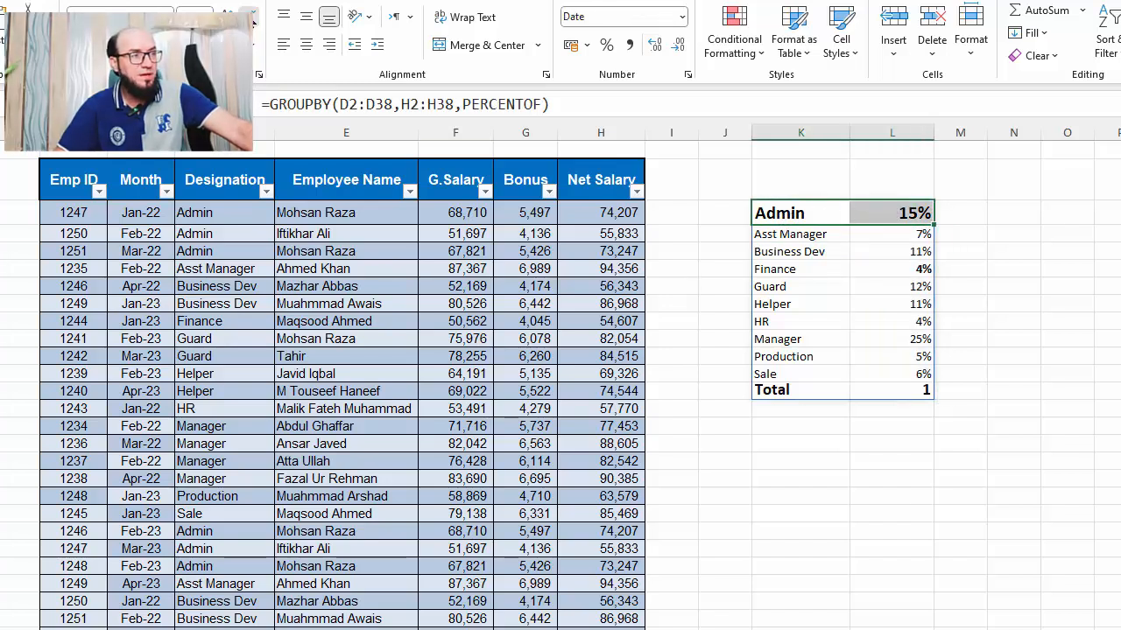
{"action": "left_click", "coordinate": [250, 18]}
{"action": "left_click", "coordinate": [250, 17]}
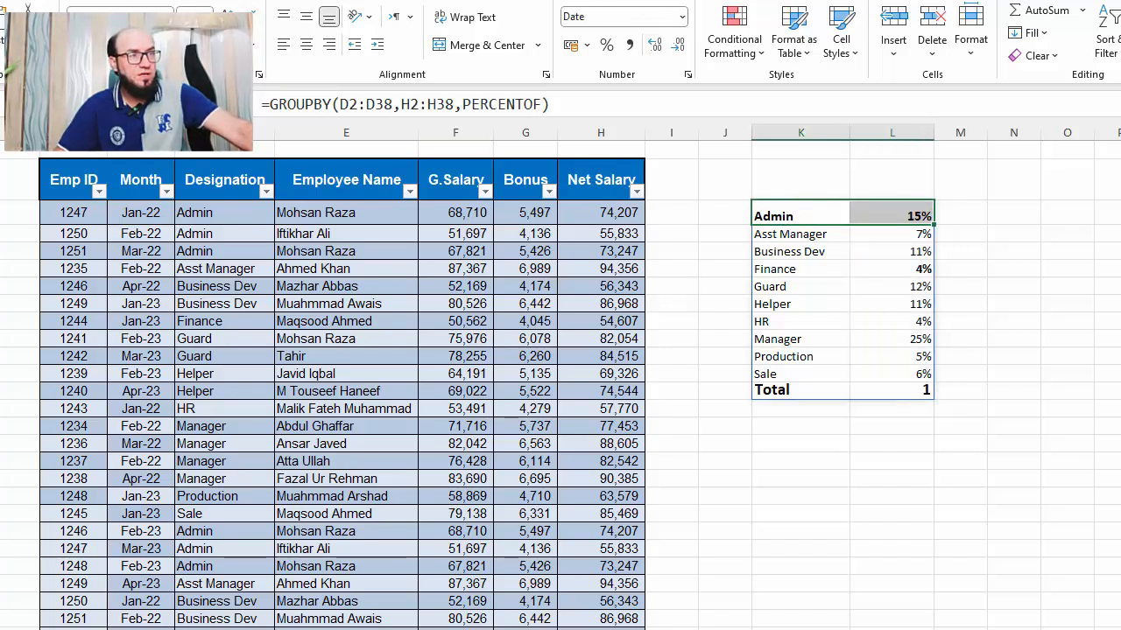
{"action": "left_click", "coordinate": [77, 44]}
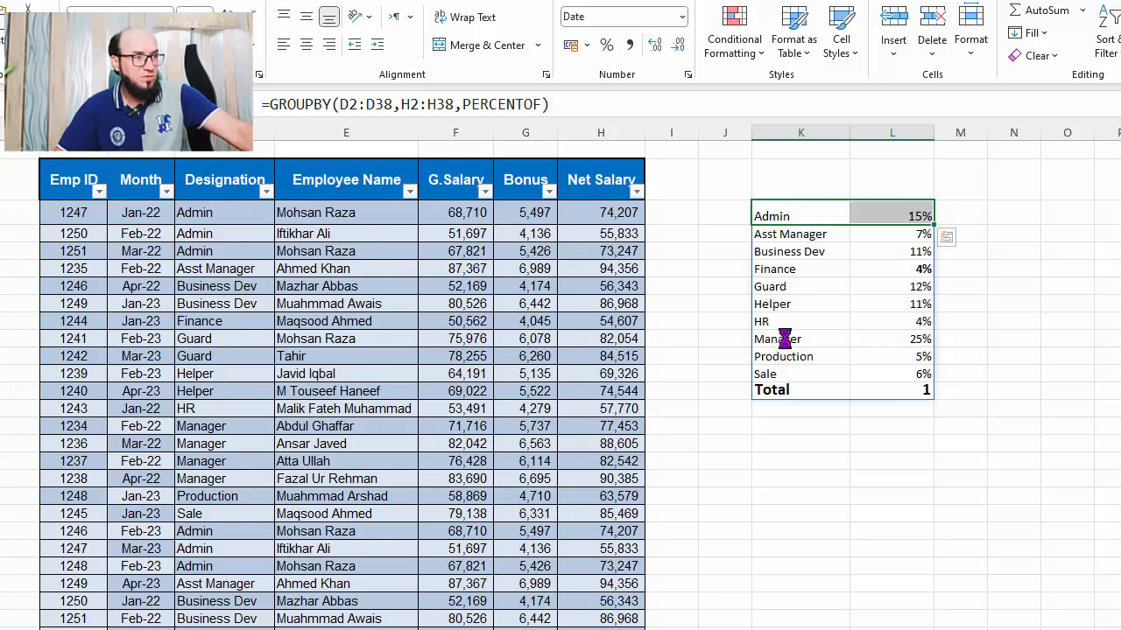
Examine the percentage values in the summary column, stepping through the rows one by one
{"action": "scroll", "coordinate": [784, 339], "scroll_direction": "up", "scroll_amount": 3}
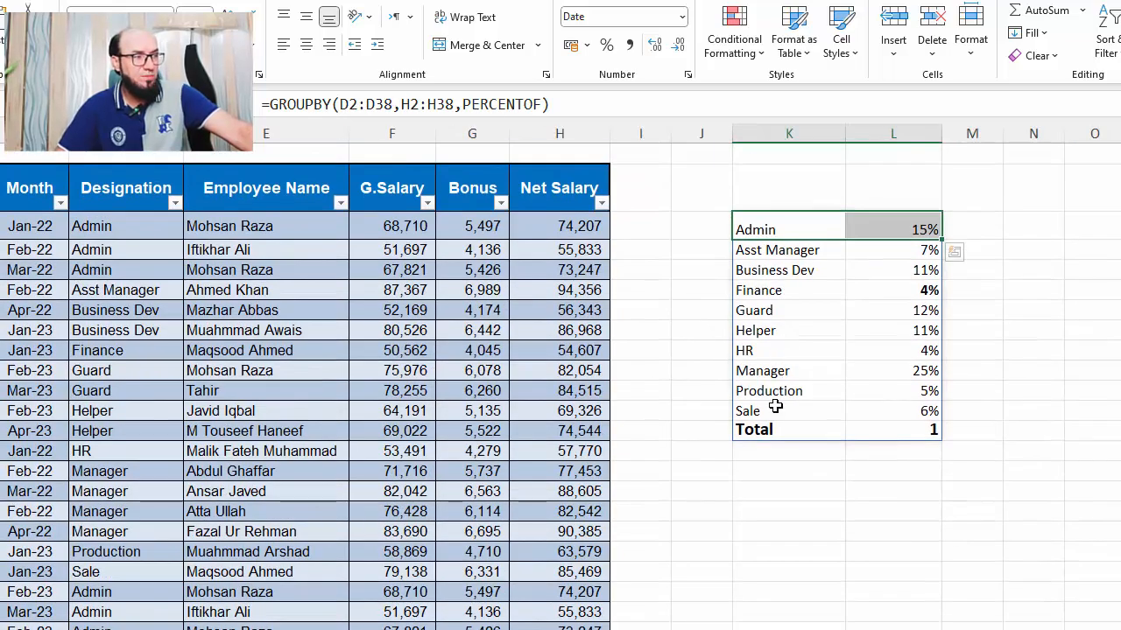
{"action": "left_click", "coordinate": [910, 229]}
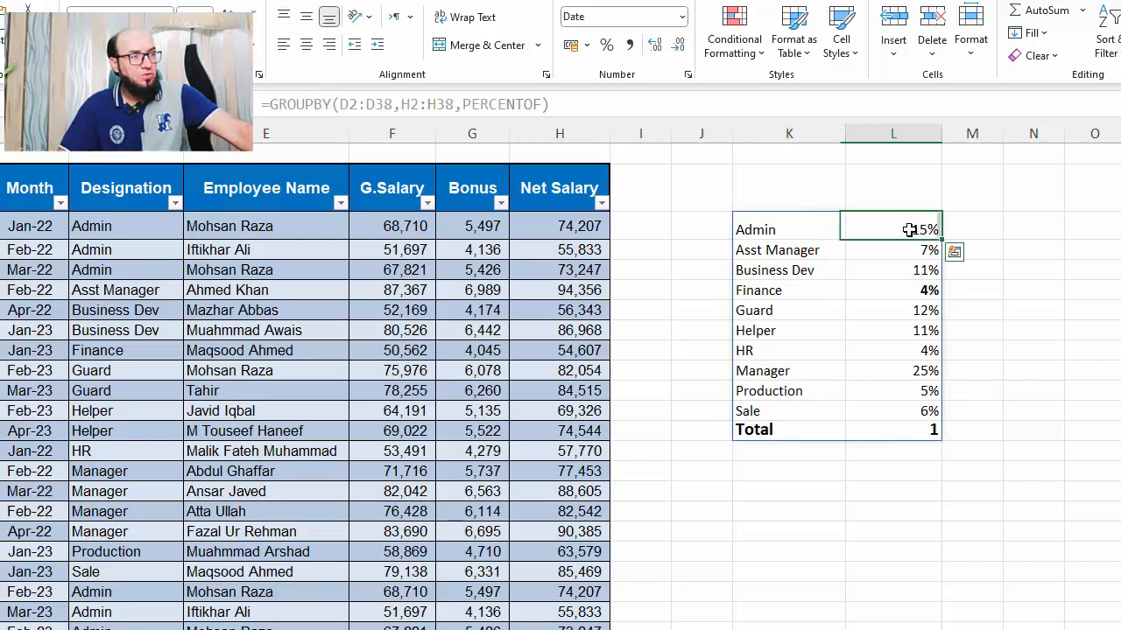
{"action": "left_click_drag", "start_coordinate": [910, 230], "coordinate": [899, 411]}
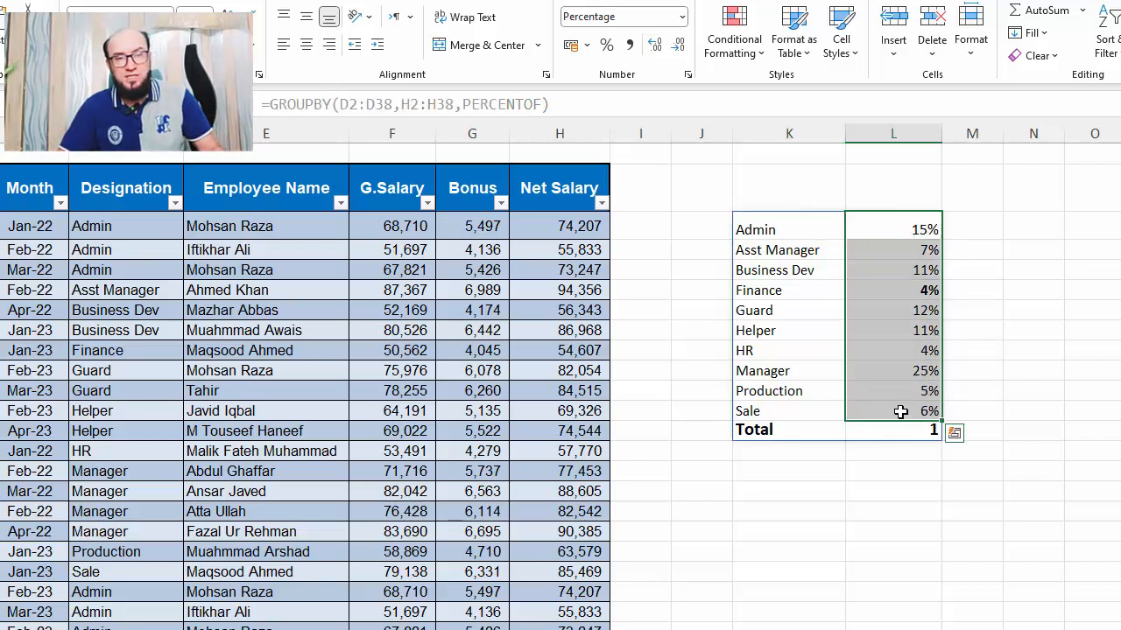
{"action": "key", "text": "Down"}
{"action": "key", "text": "Down"}
{"action": "key", "text": "Up"}
{"action": "key", "text": "Up"}
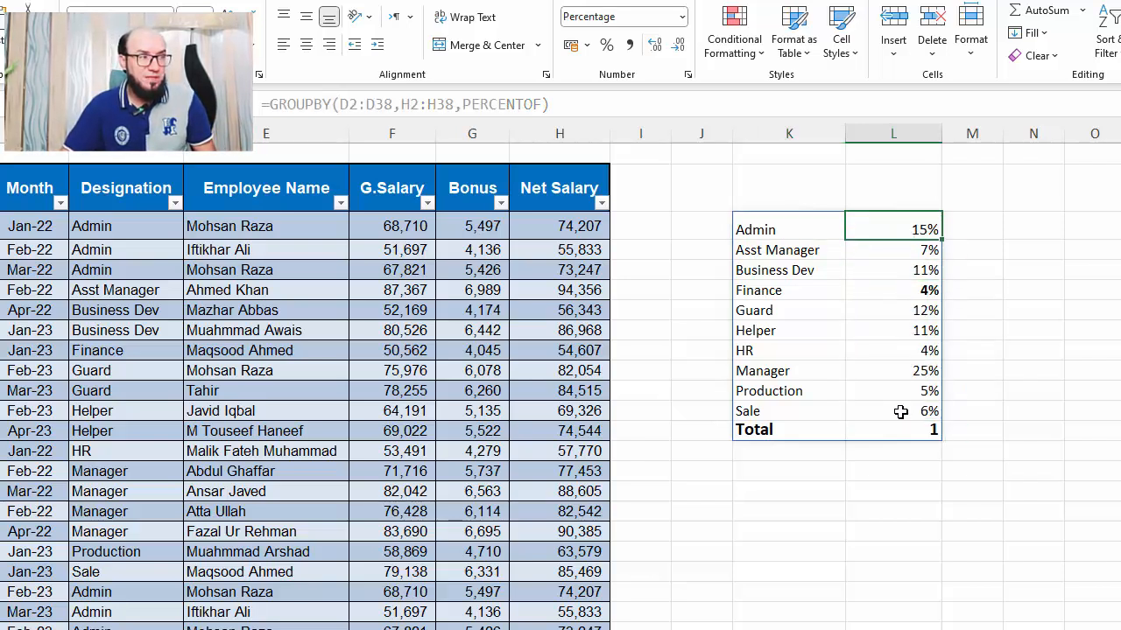
{"action": "key", "text": "Down"}
{"action": "key", "text": "Down"}
{"action": "key", "text": "Down"}
{"action": "key", "text": "Down"}
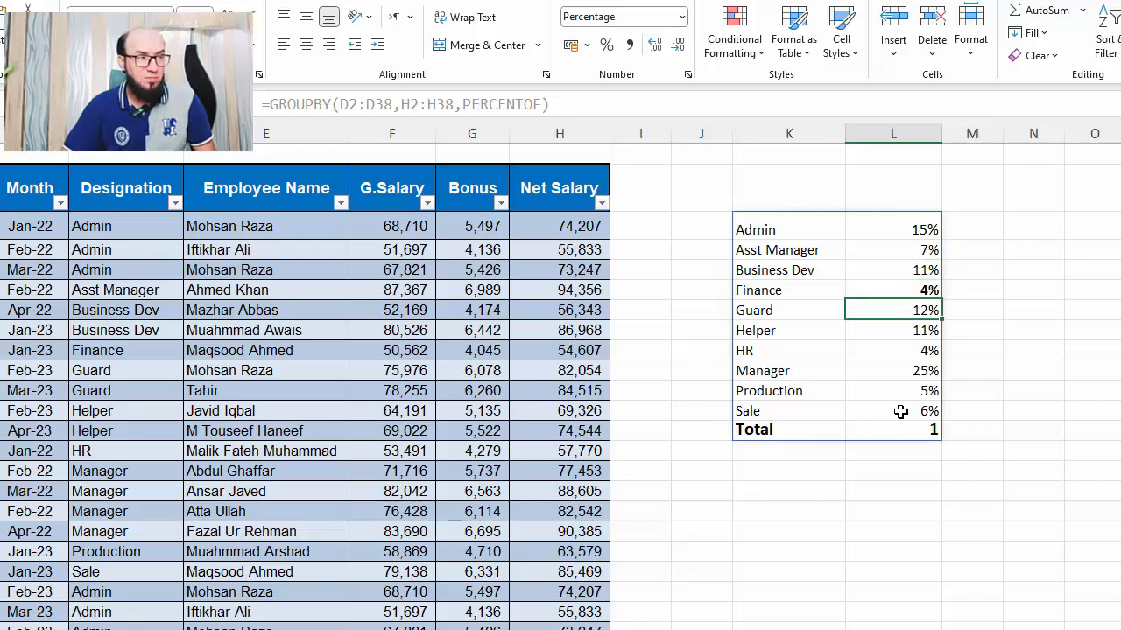
{"action": "key", "text": "Up"}
{"action": "key", "text": "Up"}
{"action": "key", "text": "Down"}
{"action": "key", "text": "Down"}
{"action": "key", "text": "Down"}
{"action": "key", "text": "Down"}
{"action": "key", "text": "Down"}
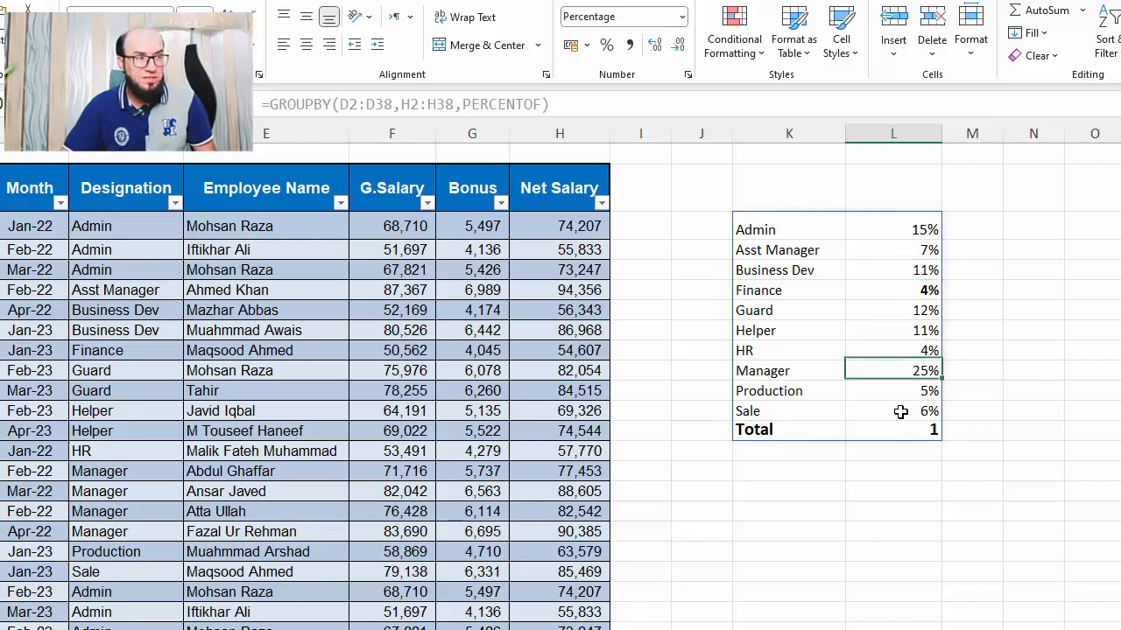
{"action": "key", "text": "Up"}
{"action": "key", "text": "Up"}
{"action": "key", "text": "Down"}
{"action": "key", "text": "Down"}
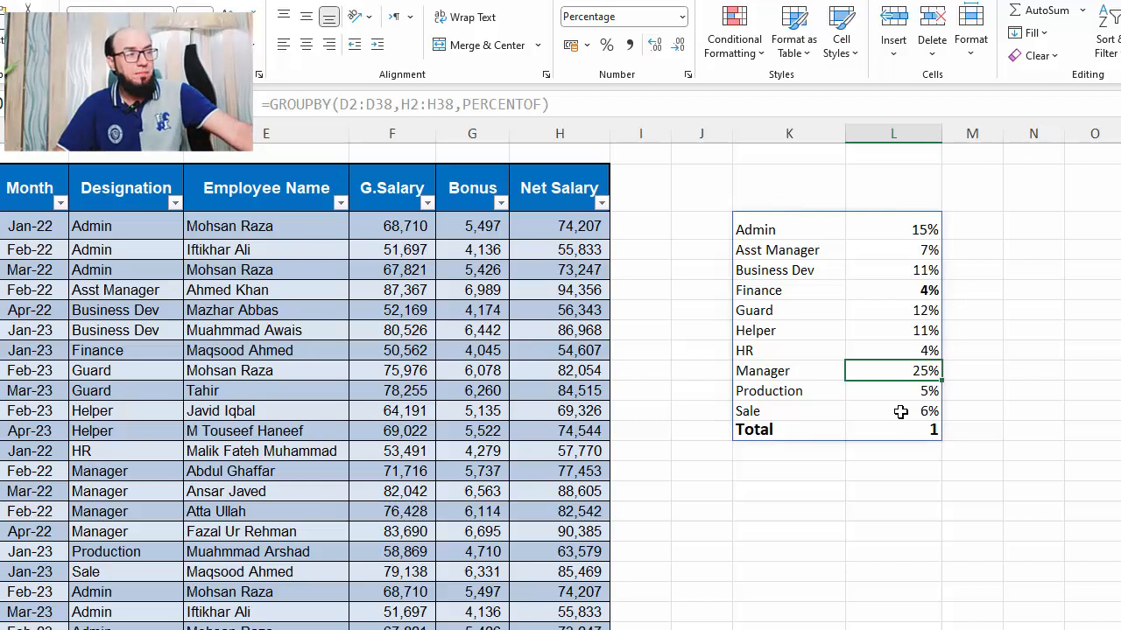
Replace the GROUPBY function argument in K3 with SUM and re-enter the formula
{"action": "left_click", "coordinate": [801, 231]}
{"action": "key", "text": "F2"}
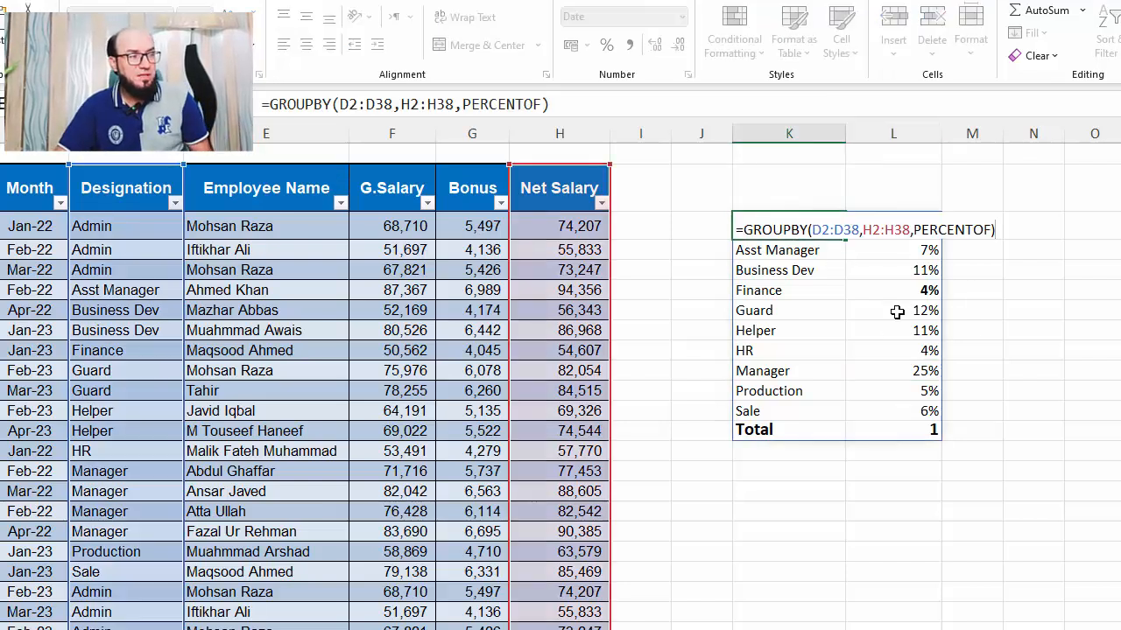
{"action": "key", "text": "Left"}
{"action": "key", "text": "shift+Left"}
{"action": "key", "text": "shift+Left"}
{"action": "key", "text": "shift+Left"}
{"action": "key", "text": "shift+Left"}
{"action": "key", "text": "shift+Left"}
{"action": "key", "text": "shift+Left"}
{"action": "key", "text": "shift+Left"}
{"action": "key", "text": "shift+Left"}
{"action": "key", "text": "shift+Left"}
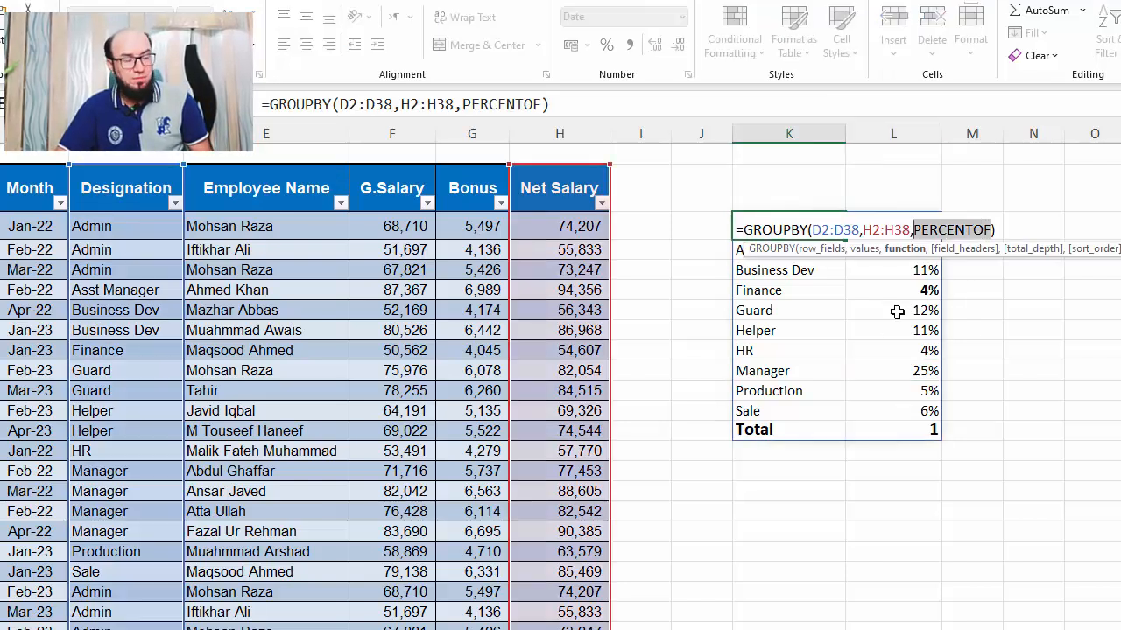
{"action": "type", "text": "sum"}
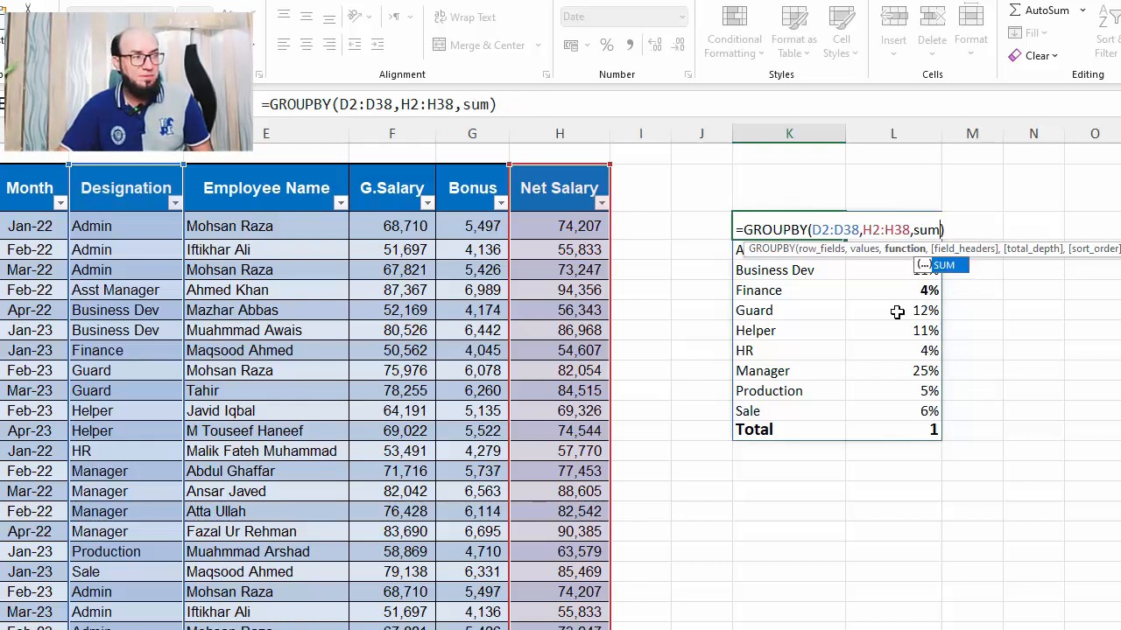
{"action": "key", "text": "Tab"}
{"action": "key", "text": "Tab"}
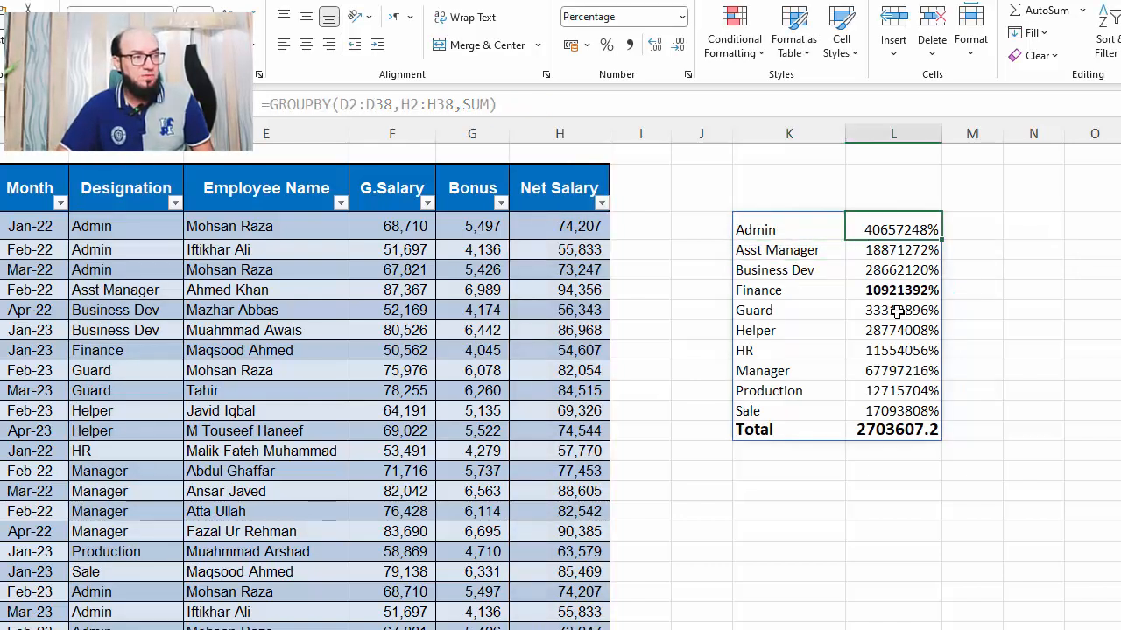
Format the summary values in L3:L13 with the General number format
{"action": "key", "text": "ctrl+shift+Down"}
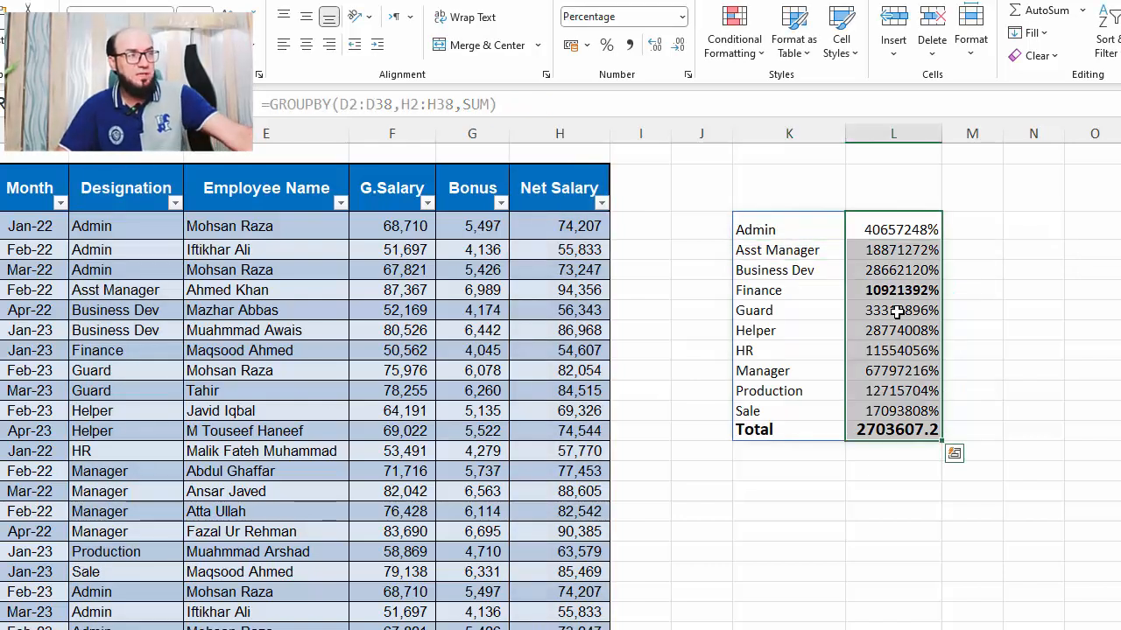
{"action": "left_click", "coordinate": [681, 21]}
{"action": "left_click", "coordinate": [700, 52]}
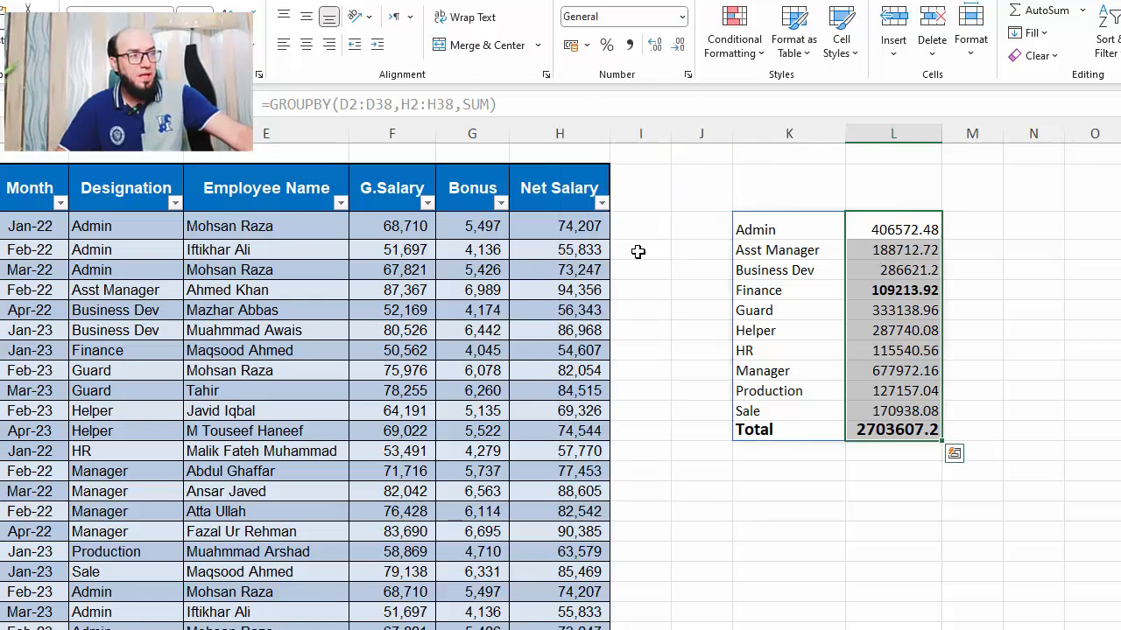
Add a field_headers argument of 3 to the GROUPBY formula in K3 to show headers
{"action": "left_click", "coordinate": [774, 237]}
{"action": "key", "text": "F2"}
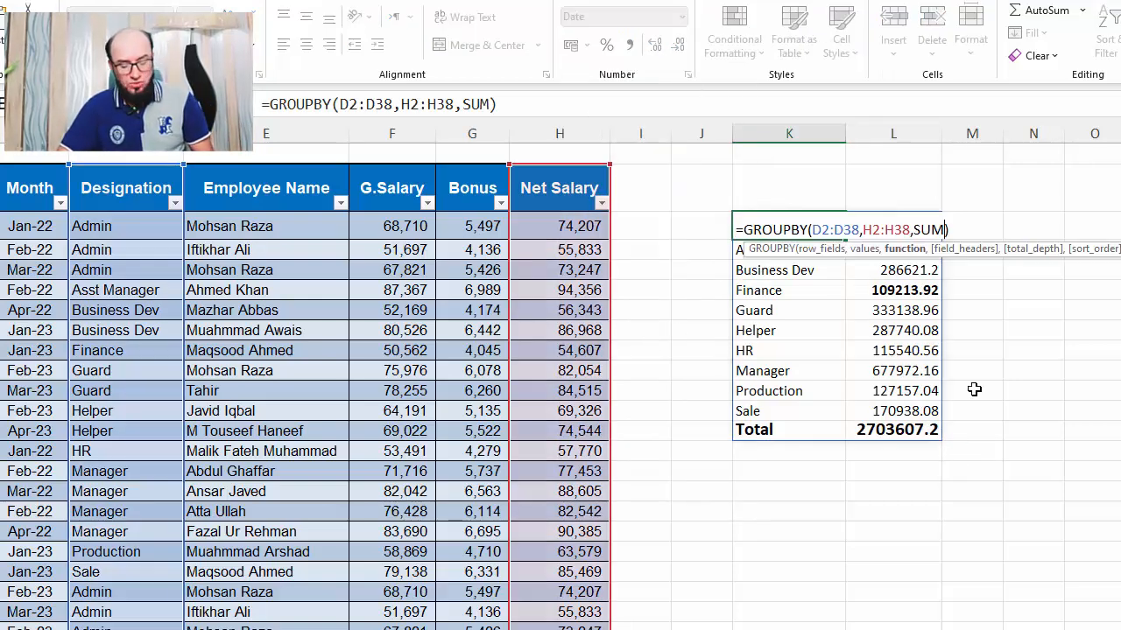
{"action": "type", "text": ","}
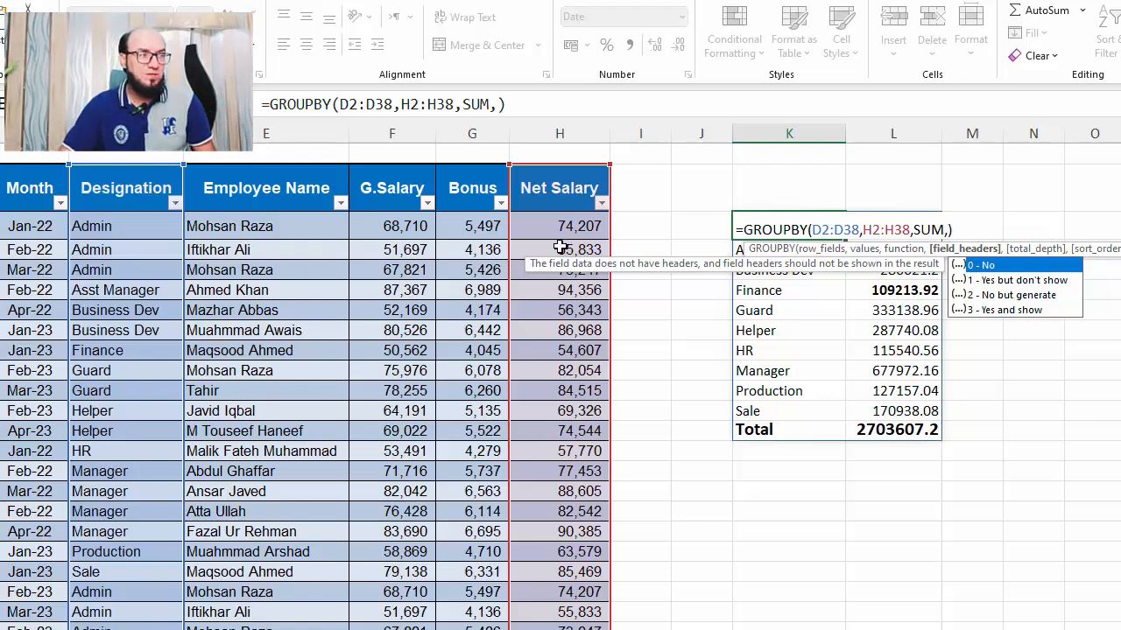
{"action": "type", "text": "3"}
{"action": "key", "text": "Return"}
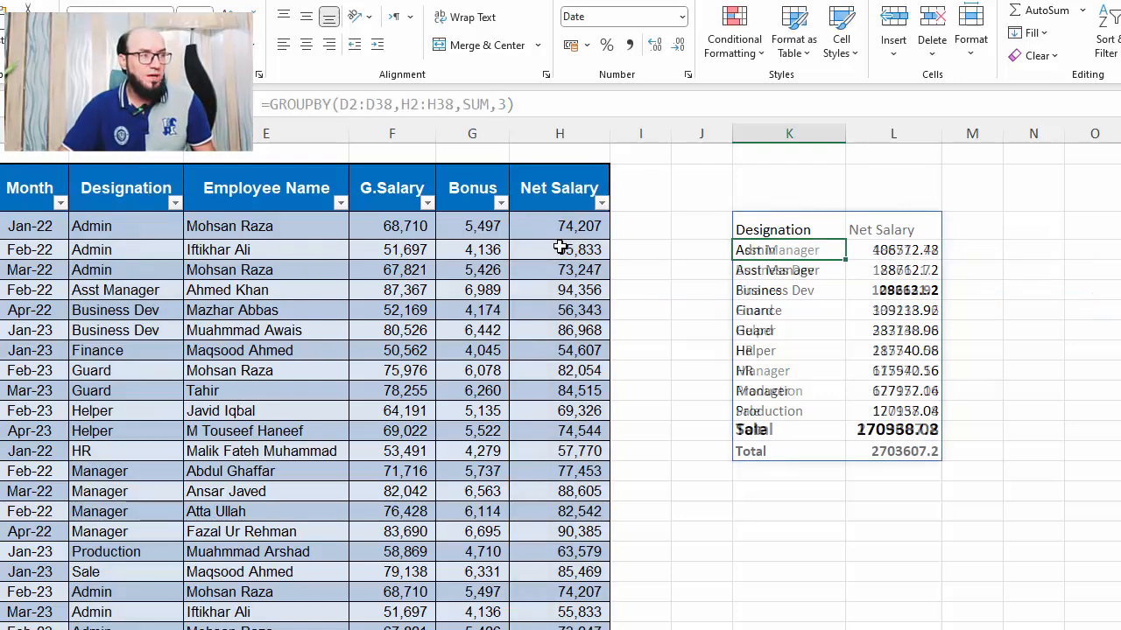
Bold the Designation and Net Salary header cells of the summary
{"action": "key", "text": "Up"}
{"action": "key", "text": "shift+Right"}
{"action": "key", "text": "ctrl+b"}
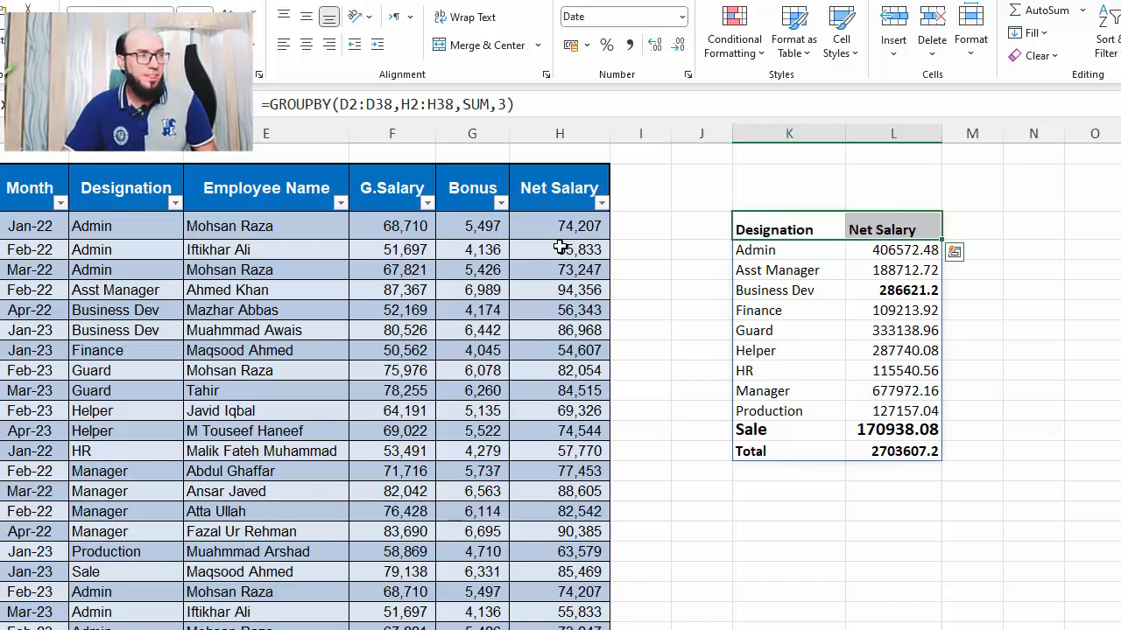
Add a total_depth argument of -1 to the GROUPBY formula to show grand totals at the top
{"action": "key", "text": "F2"}
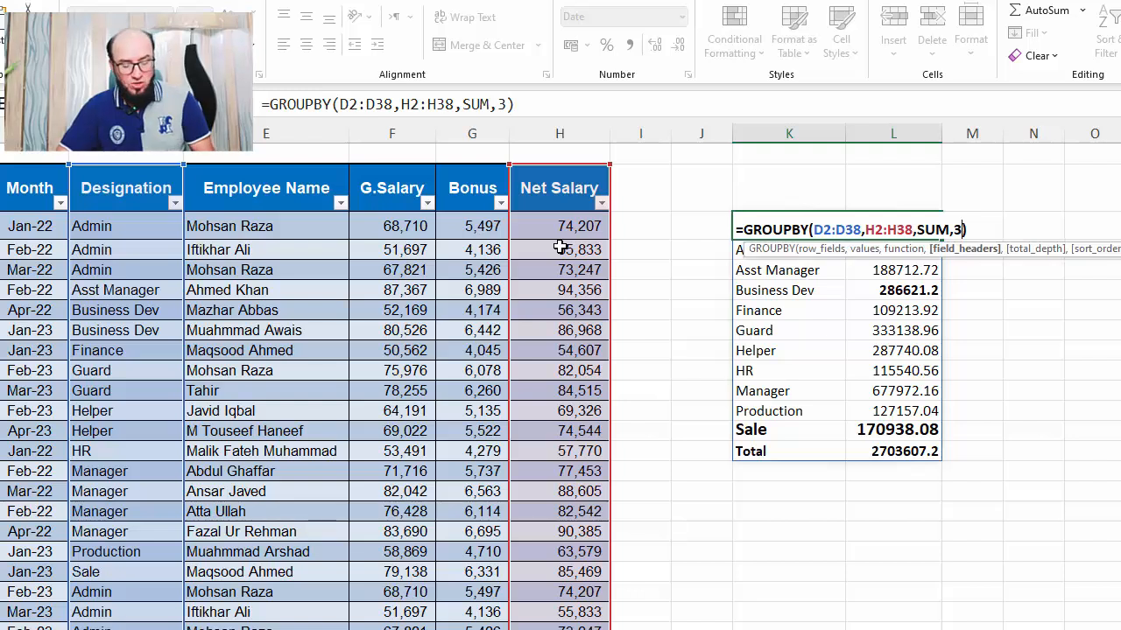
{"action": "type", "text": ","}
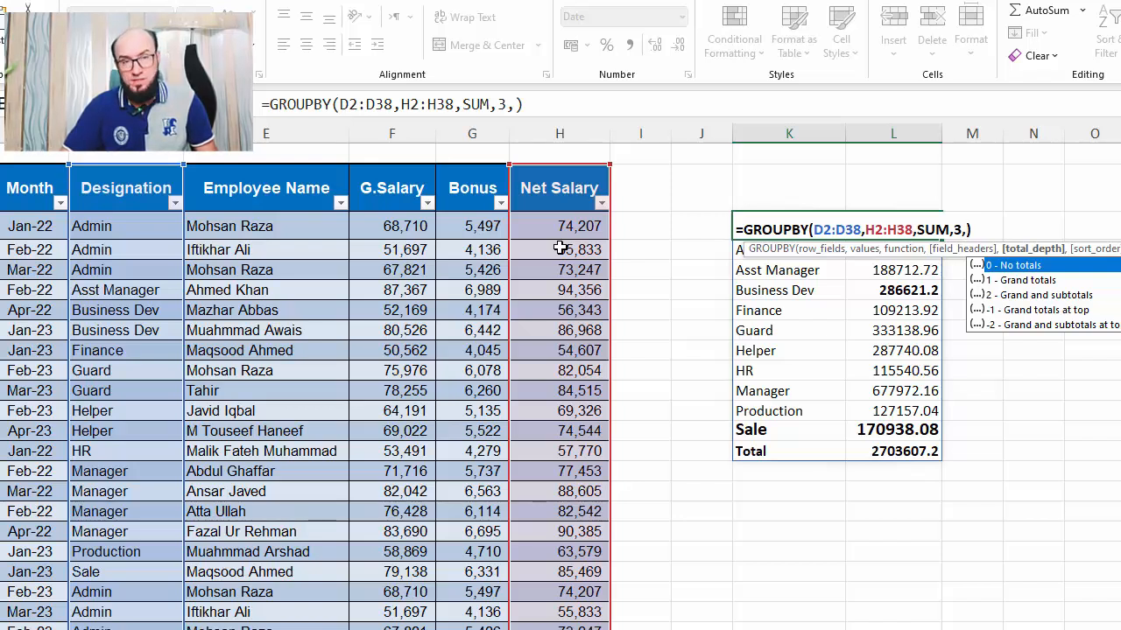
{"action": "key", "text": "Down"}
{"action": "key", "text": "Down"}
{"action": "key", "text": "Down"}
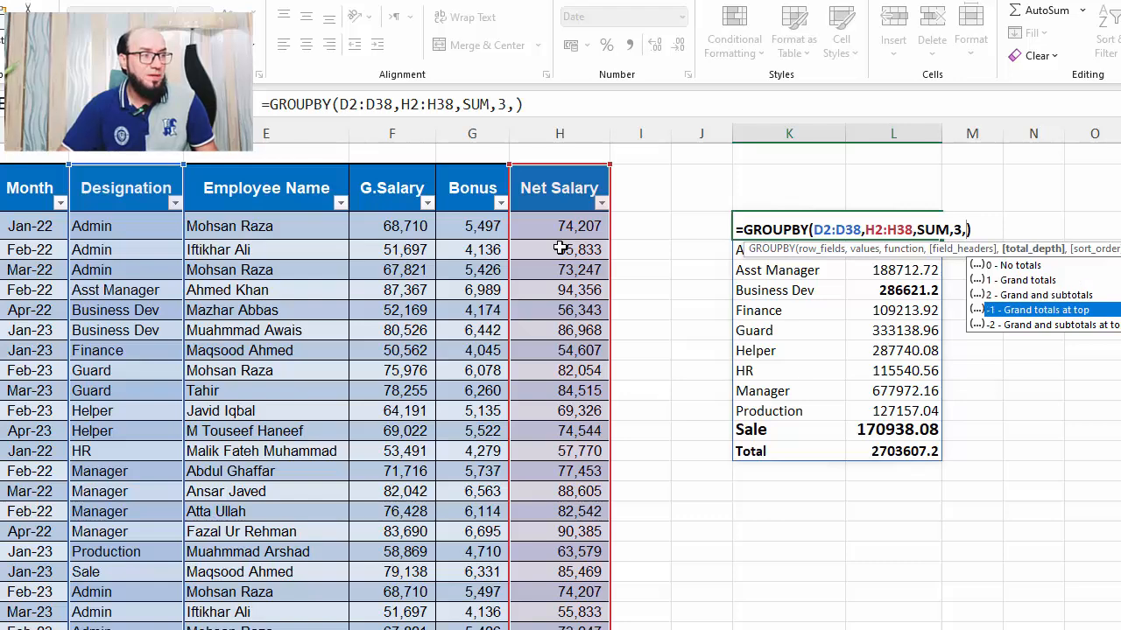
{"action": "type", "text": "-1"}
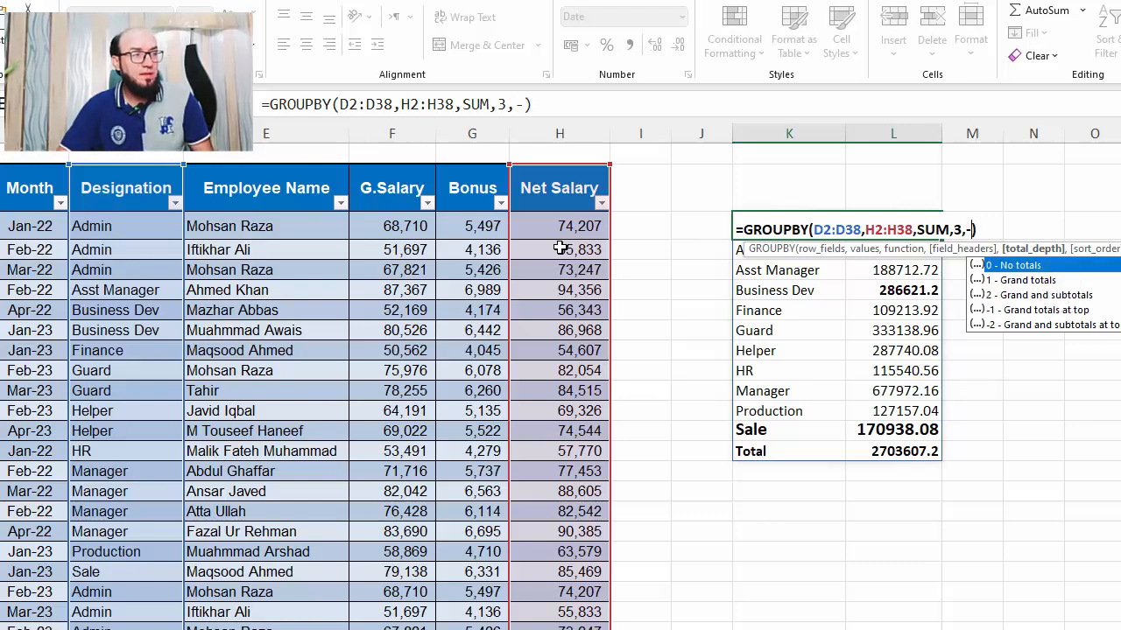
{"action": "key", "text": "Return"}
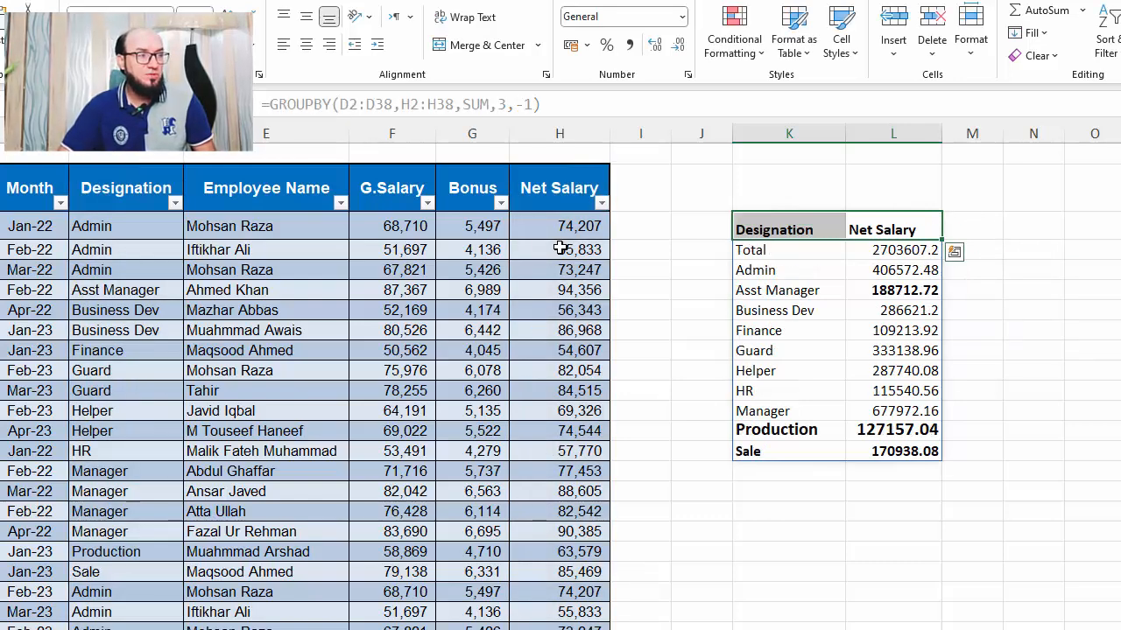
Reduce the font size of the Production and Sale rows and remove their bold formatting
{"action": "key", "text": "Down"}
{"action": "key", "text": "Right"}
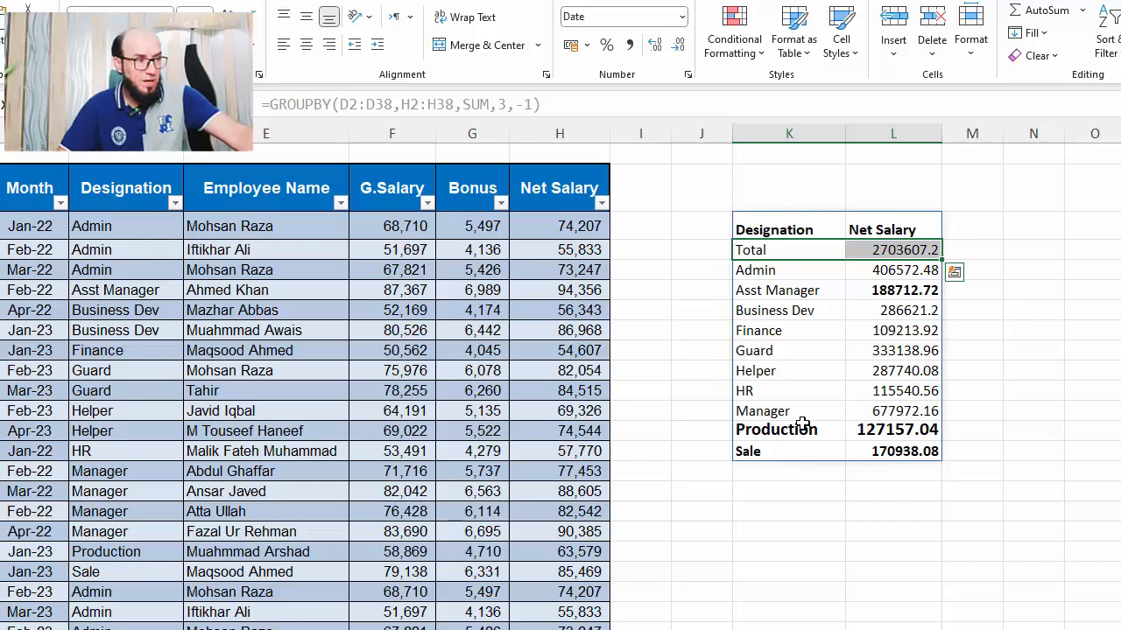
{"action": "left_click_drag", "start_coordinate": [803, 424], "coordinate": [919, 454]}
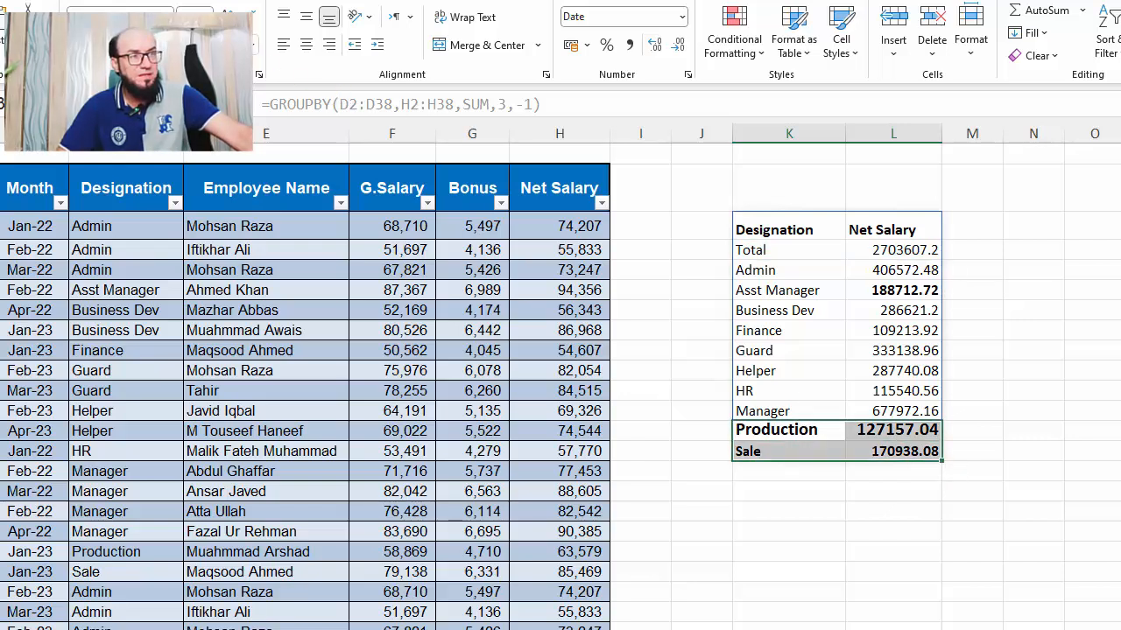
{"action": "left_click", "coordinate": [249, 16]}
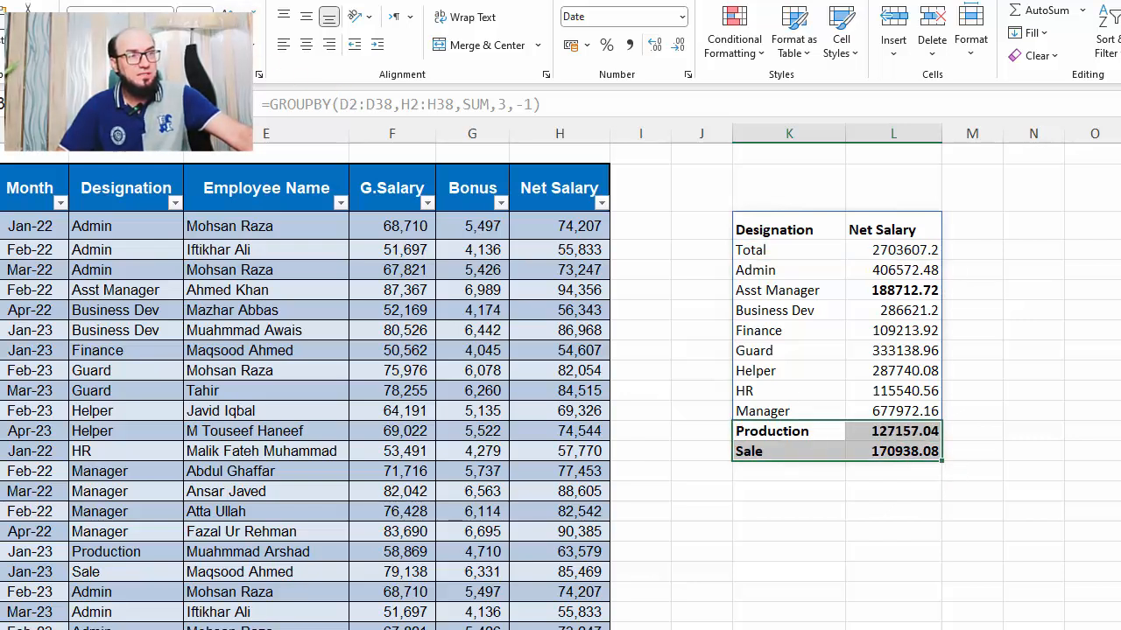
{"action": "key", "text": "ctrl+b"}
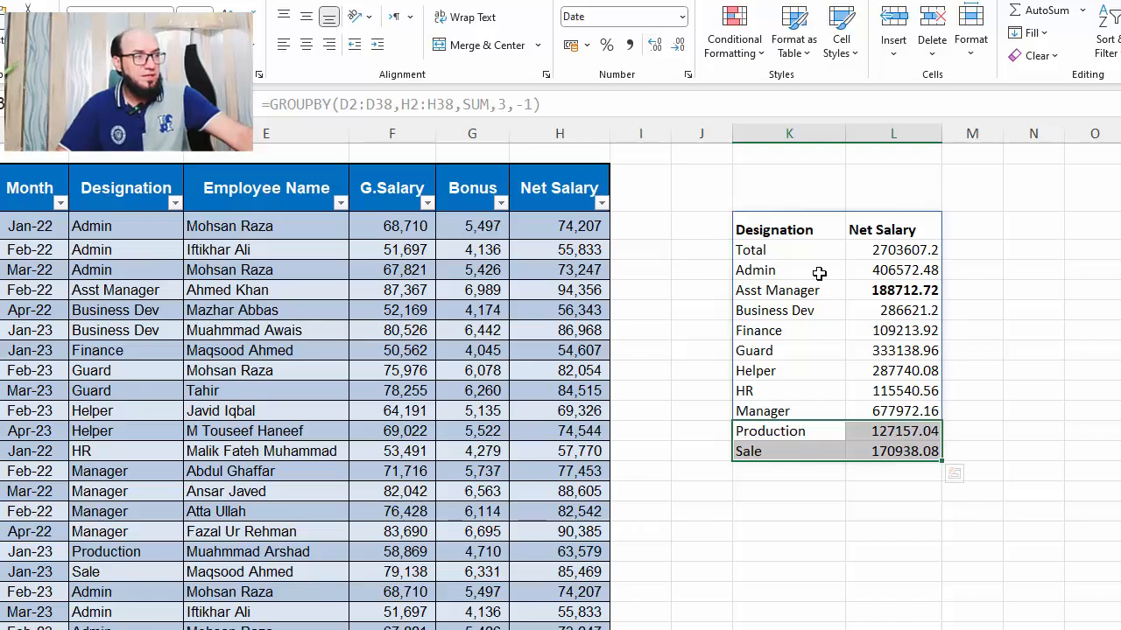
Set the GROUPBY total_depth argument to 1 to place the grand total at the bottom
{"action": "left_click_drag", "start_coordinate": [792, 251], "coordinate": [902, 250]}
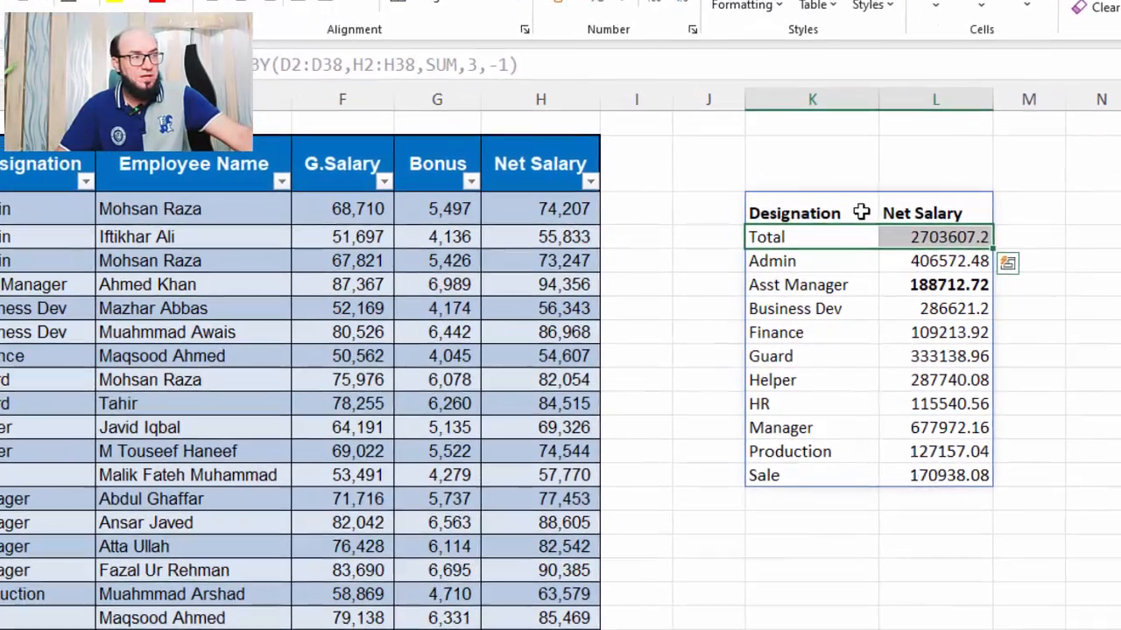
{"action": "left_click", "coordinate": [836, 229]}
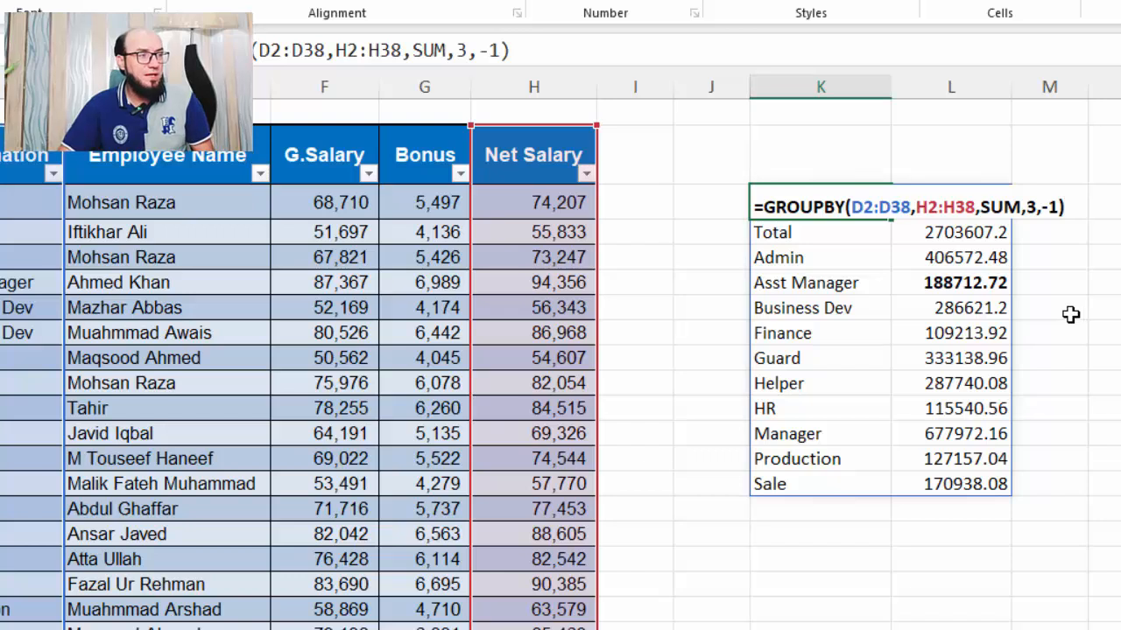
{"action": "key", "text": "Left"}
{"action": "key", "text": "BackSpace"}
{"action": "key", "text": "BackSpace"}
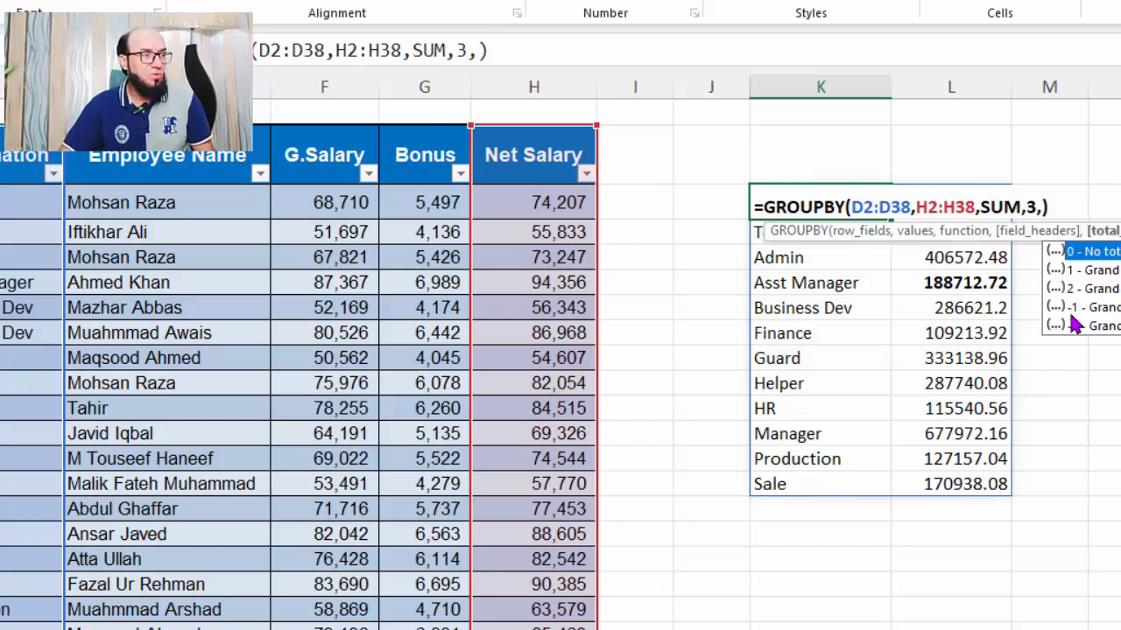
{"action": "type", "text": "1"}
{"action": "key", "text": "Return"}
Extend the GROUPBY row_fields range from the Designation column to D2:E38 so employee names are grouped too
{"action": "key", "text": "Down"}
{"action": "key", "text": "Down"}
{"action": "key", "text": "Down"}
{"action": "key", "text": "Down"}
{"action": "key", "text": "Down"}
{"action": "key", "text": "Down"}
{"action": "key", "text": "Down"}
{"action": "key", "text": "Down"}
{"action": "key", "text": "Down"}
{"action": "key", "text": "Down"}
{"action": "key", "text": "Down"}
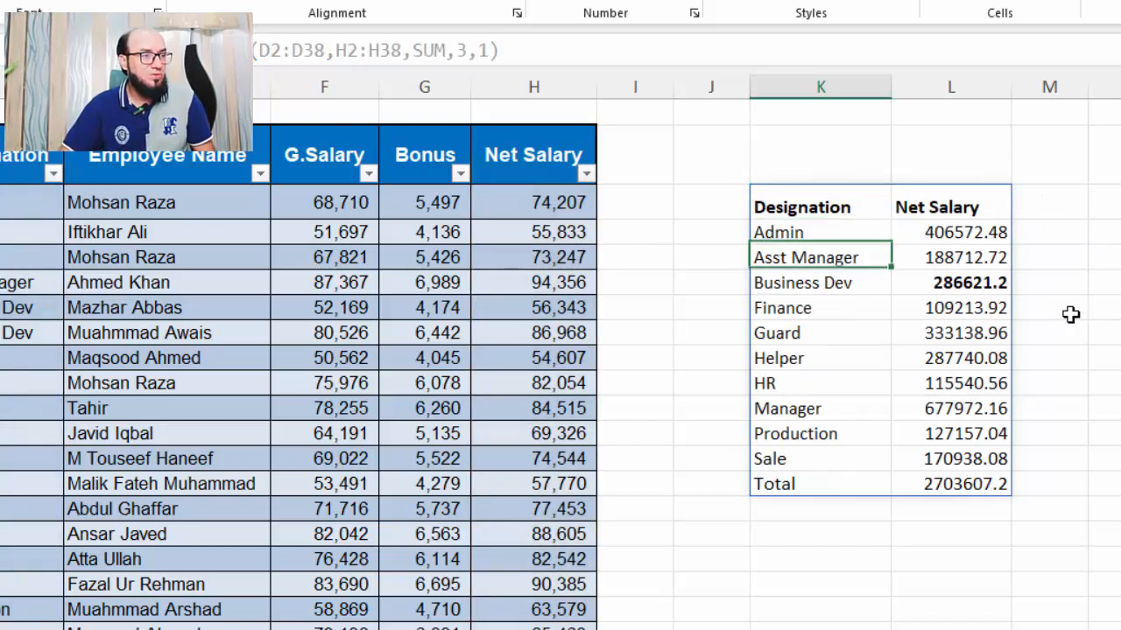
{"action": "key", "text": "Up"}
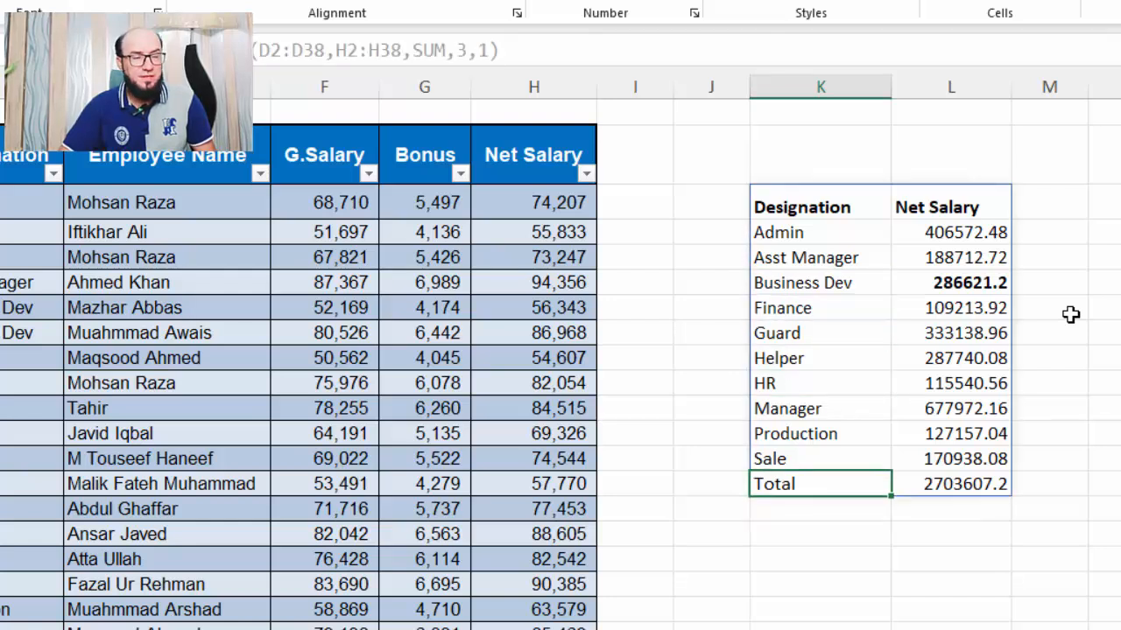
{"action": "key", "text": "Up"}
{"action": "key", "text": "Up"}
{"action": "key", "text": "Up"}
{"action": "key", "text": "Up"}
{"action": "key", "text": "Up"}
{"action": "key", "text": "Up"}
{"action": "key", "text": "Up"}
{"action": "key", "text": "Up"}
{"action": "key", "text": "Up"}
{"action": "key", "text": "Up"}
{"action": "key", "text": "Up"}
{"action": "key", "text": "F2"}
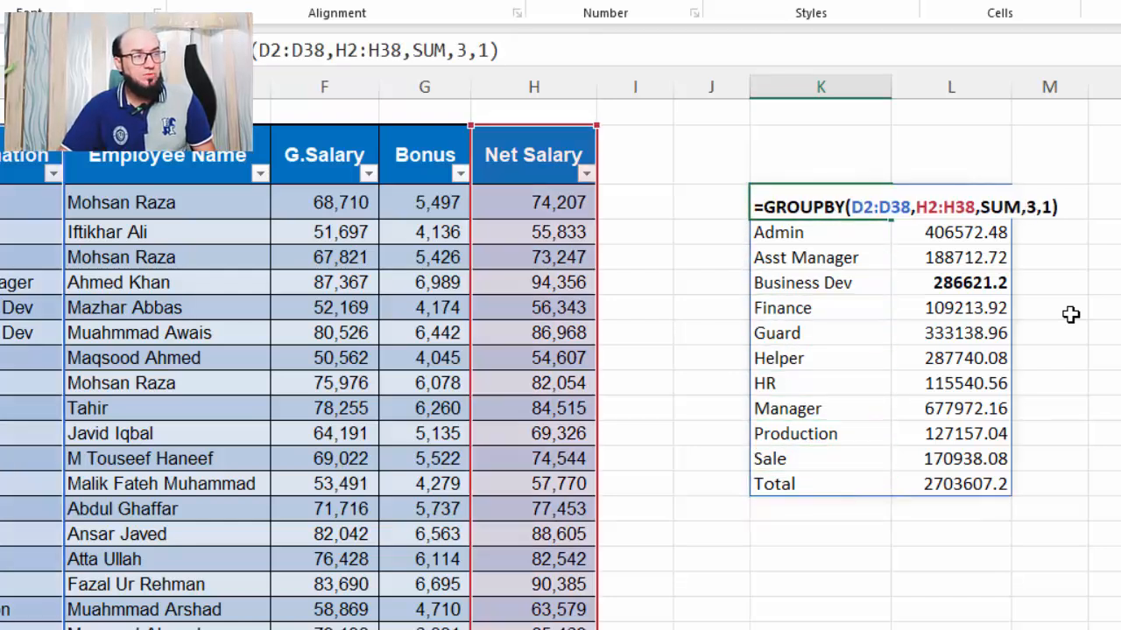
{"action": "key", "text": "Left"}
{"action": "key", "text": "Left"}
{"action": "key", "text": "Left"}
{"action": "key", "text": "Left"}
{"action": "key", "text": "Left"}
{"action": "key", "text": "Left"}
{"action": "key", "text": "Left"}
{"action": "key", "text": "Left"}
{"action": "key", "text": "Left"}
{"action": "key", "text": "Left"}
{"action": "key", "text": "Left"}
{"action": "key", "text": "Left"}
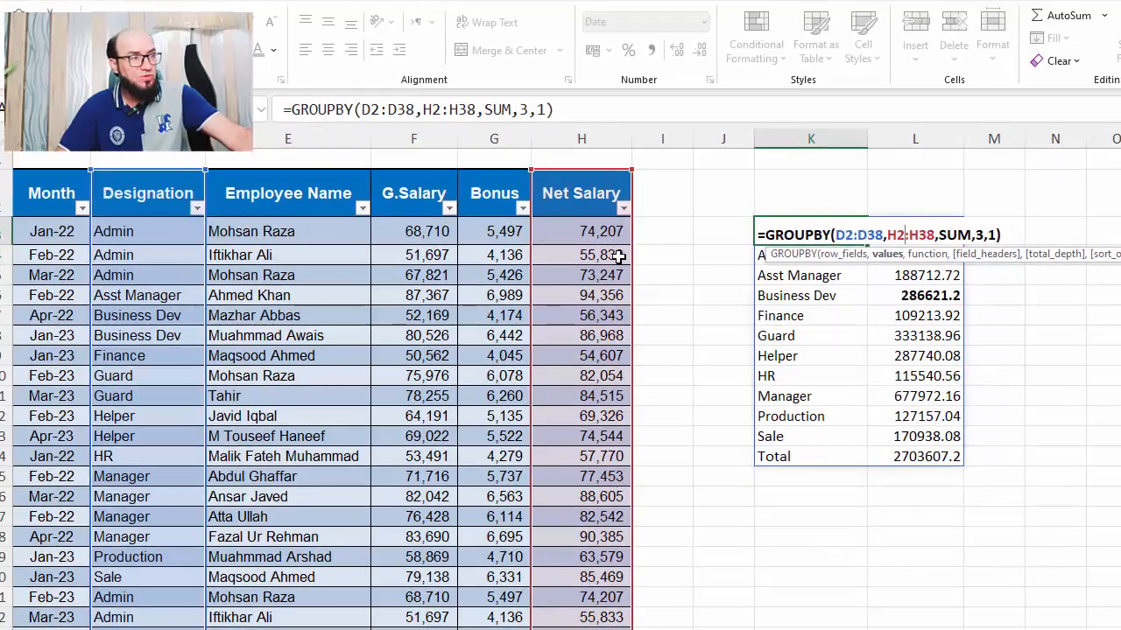
{"action": "left_click", "coordinate": [870, 236]}
{"action": "key", "text": "Left"}
{"action": "key", "text": "shift+Left"}
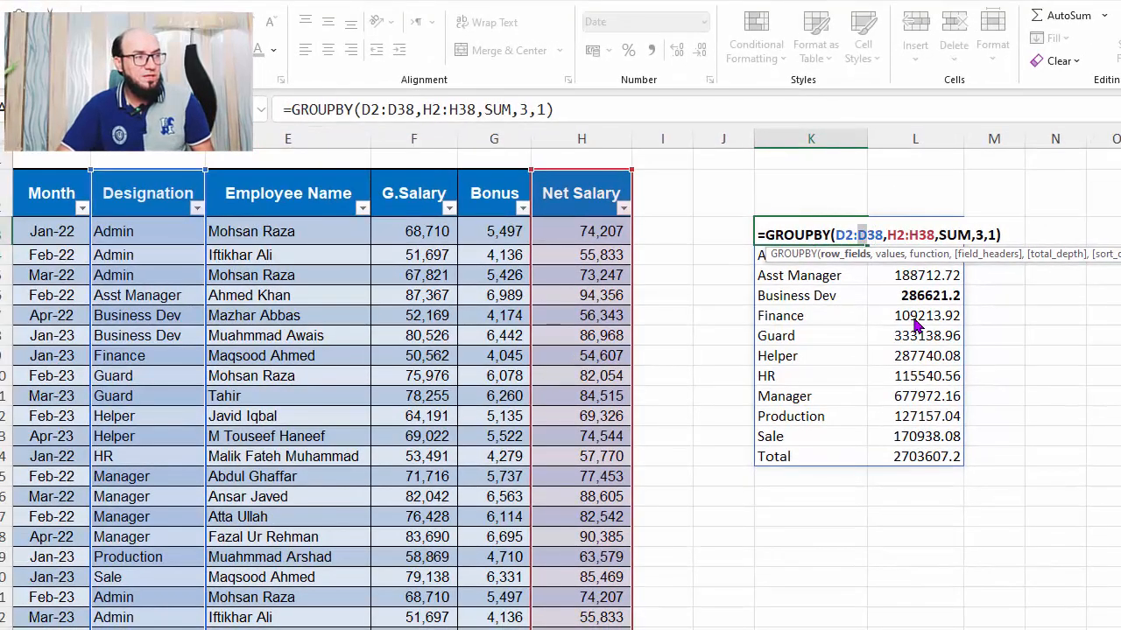
{"action": "type", "text": "e"}
{"action": "key", "text": "Right"}
{"action": "key", "text": "Right"}
{"action": "key", "text": "Right"}
{"action": "key", "text": "Right"}
{"action": "key", "text": "Right"}
{"action": "key", "text": "Right"}
{"action": "key", "text": "Right"}
{"action": "key", "text": "Right"}
{"action": "key", "text": "Right"}
{"action": "key", "text": "Right"}
{"action": "key", "text": "Right"}
{"action": "key", "text": "Right"}
{"action": "key", "text": "Right"}
{"action": "key", "text": "Right"}
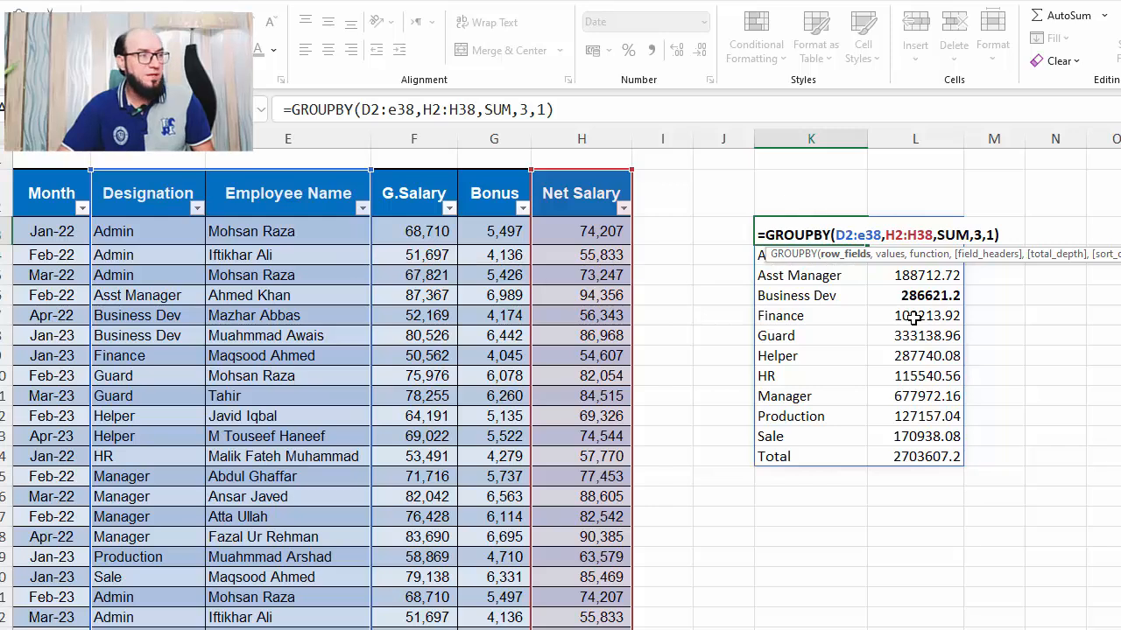
{"action": "key", "text": "Right"}
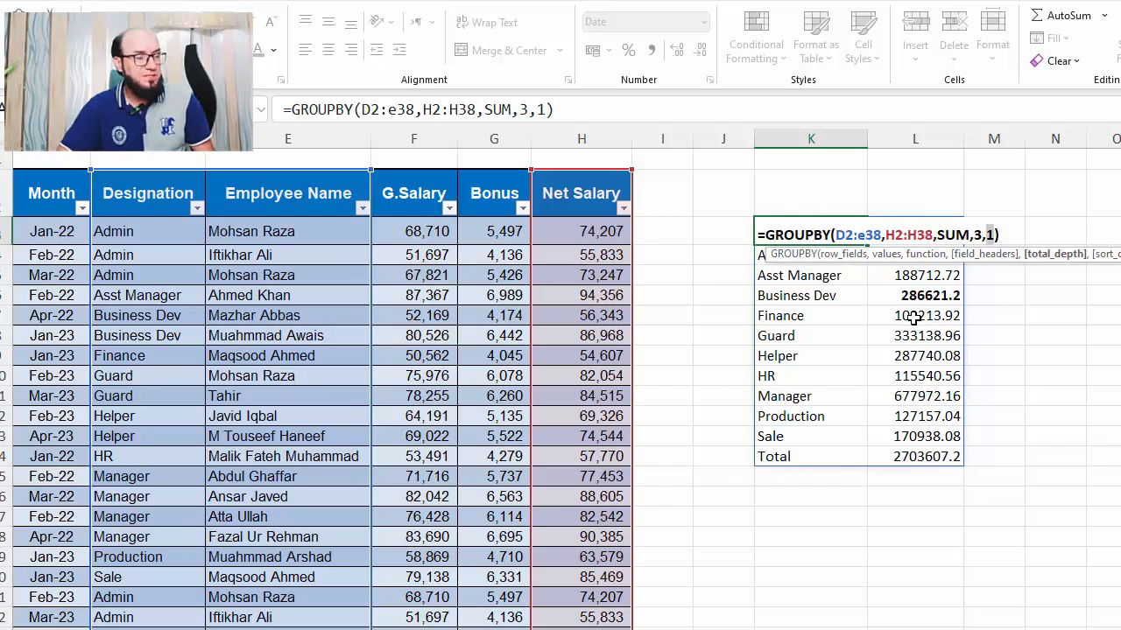
Set the GROUPBY total_depth argument to 2 to show grand totals and subtotals
{"action": "key", "text": "BackSpace"}
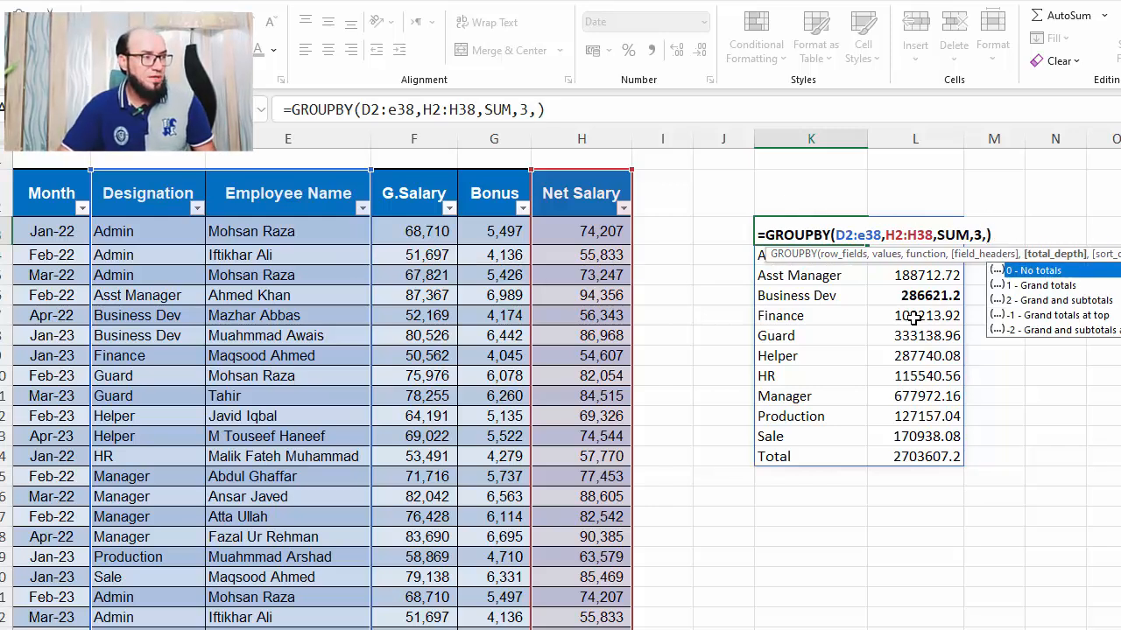
{"action": "key", "text": "Down"}
{"action": "key", "text": "Down"}
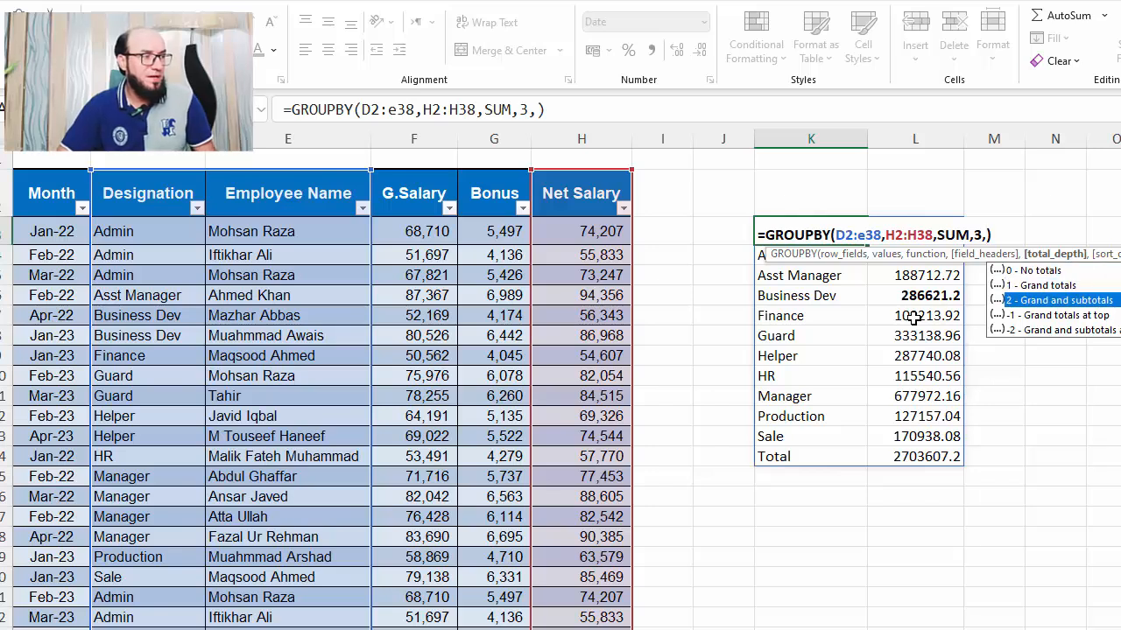
{"action": "key", "text": "Tab"}
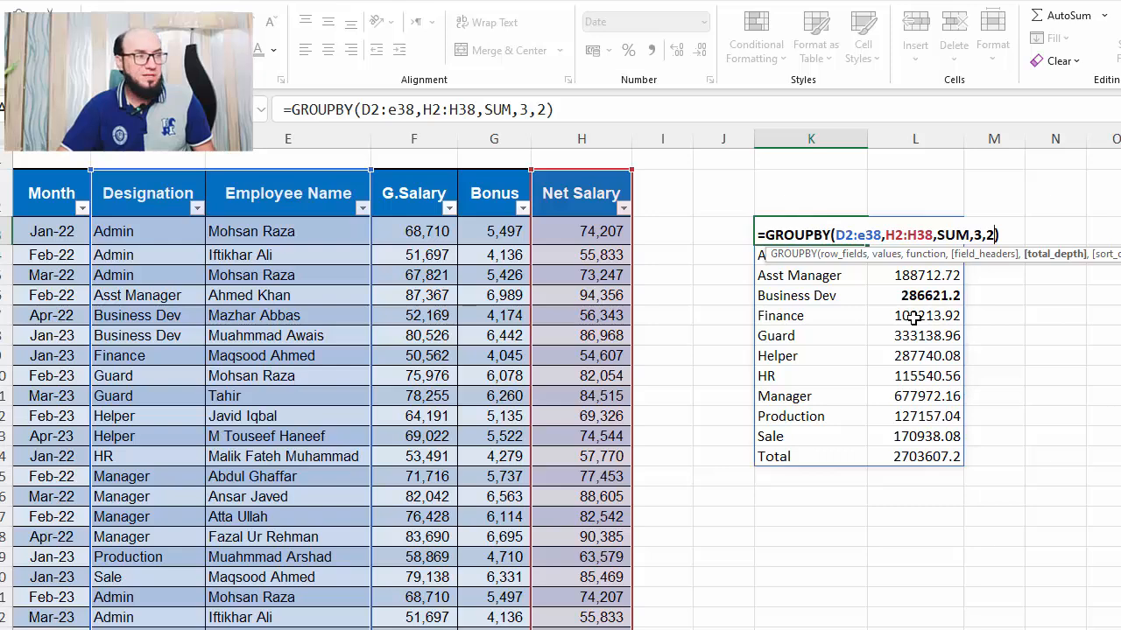
{"action": "key", "text": "Return"}
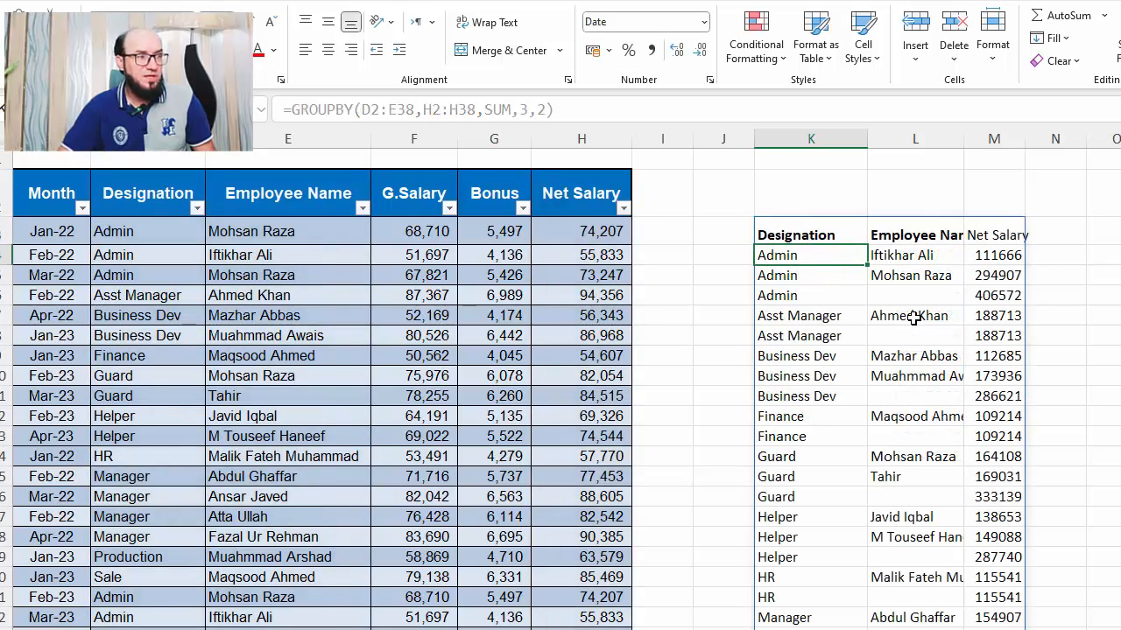
Bold the Admin, Asst Manager and Business Dev subtotal rows of the summary
{"action": "key", "text": "Down"}
{"action": "key", "text": "Down"}
{"action": "key", "text": "shift+Right"}
{"action": "key", "text": "shift+Right"}
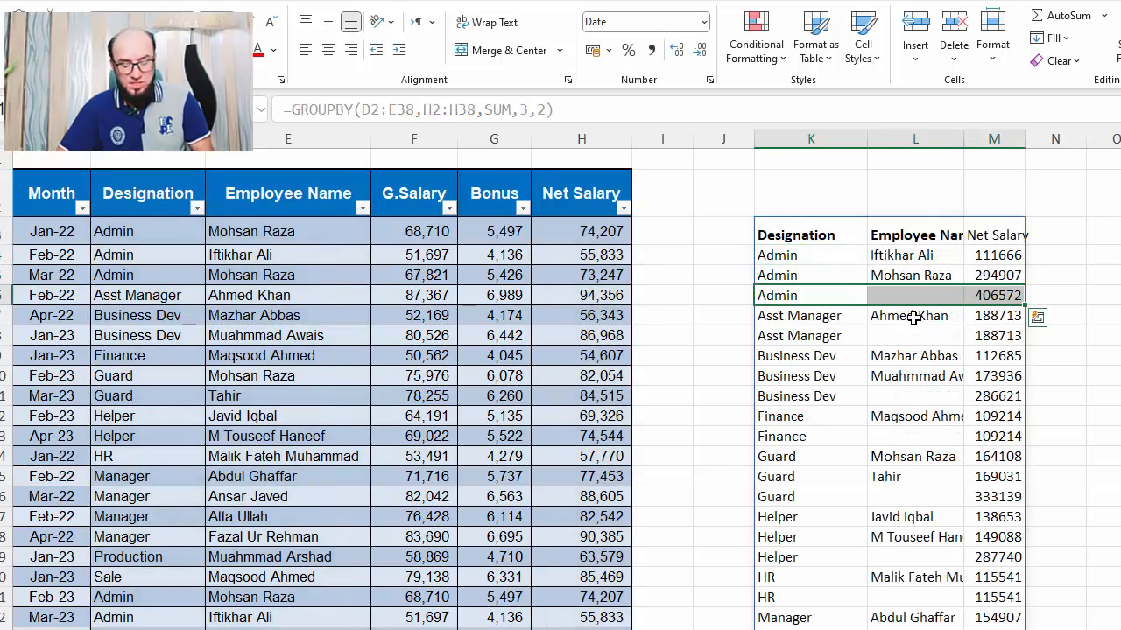
{"action": "key", "text": "ctrl+b"}
{"action": "key", "text": "Down"}
{"action": "key", "text": "Down"}
{"action": "key", "text": "Down"}
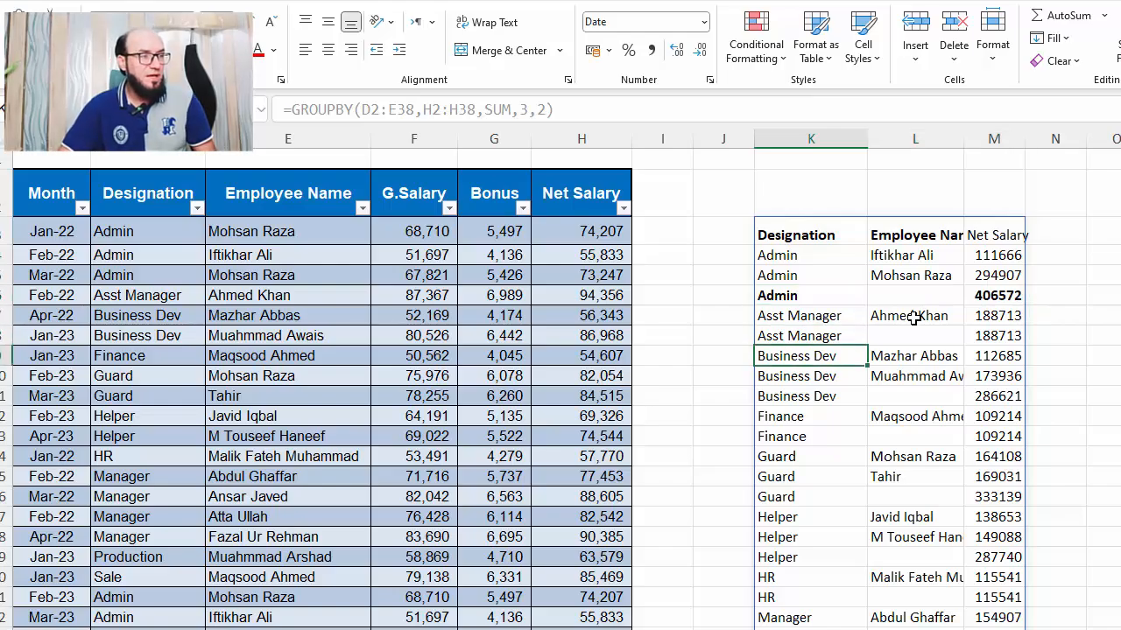
{"action": "key", "text": "Up"}
{"action": "key", "text": "shift+Right"}
{"action": "key", "text": "shift+Right"}
{"action": "key", "text": "ctrl+b"}
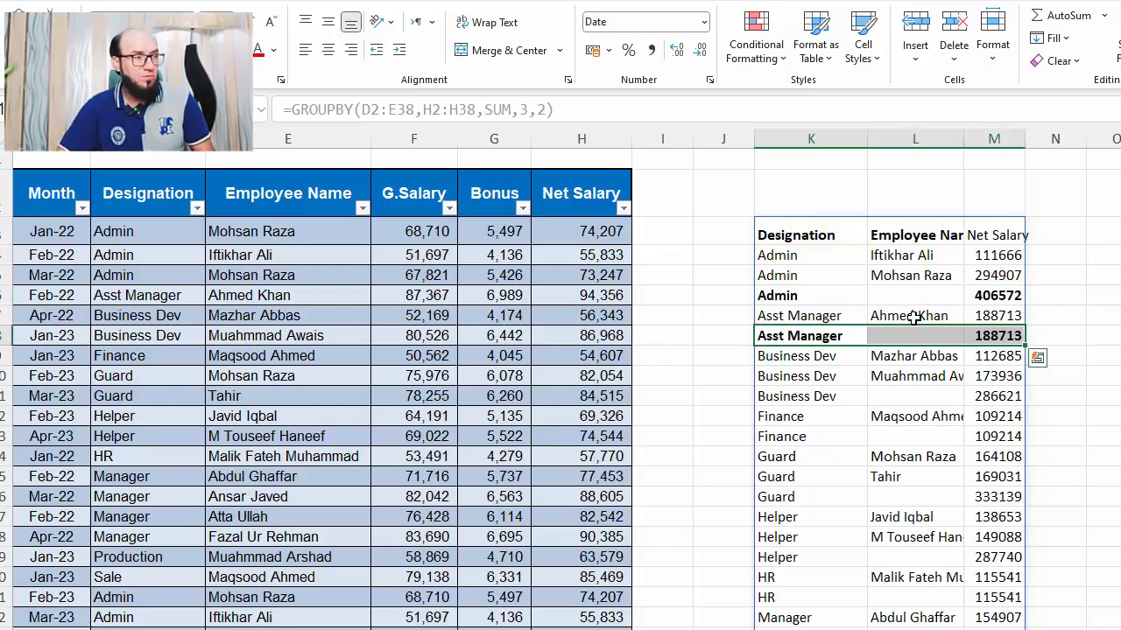
{"action": "key", "text": "Down"}
{"action": "key", "text": "Down"}
{"action": "key", "text": "Down"}
{"action": "key", "text": "shift+Right"}
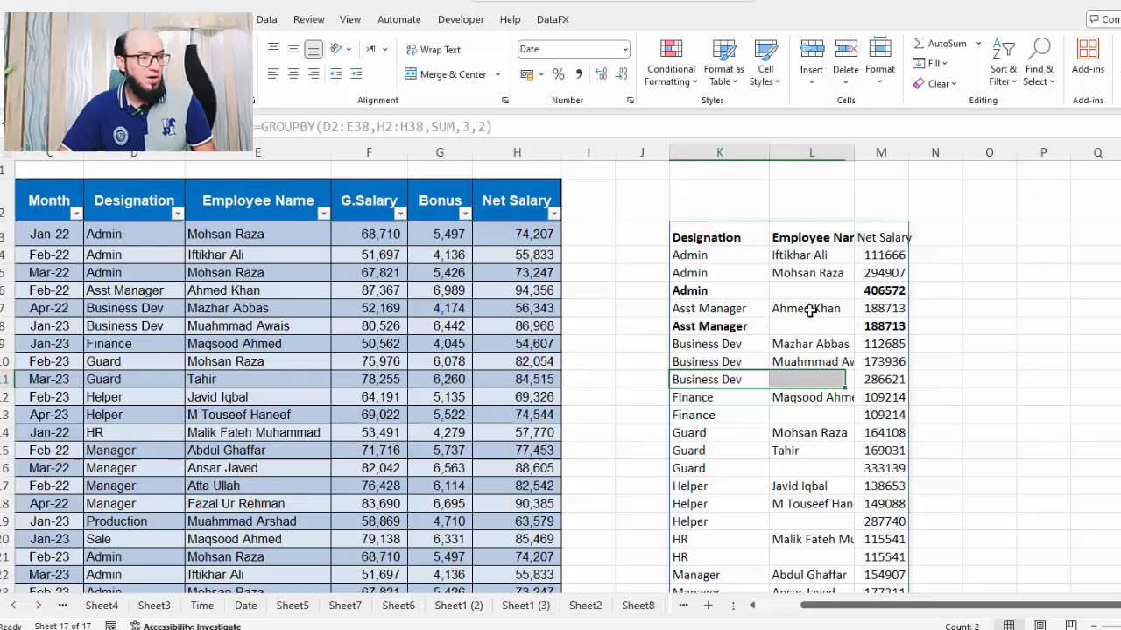
{"action": "key", "text": "shift+Right"}
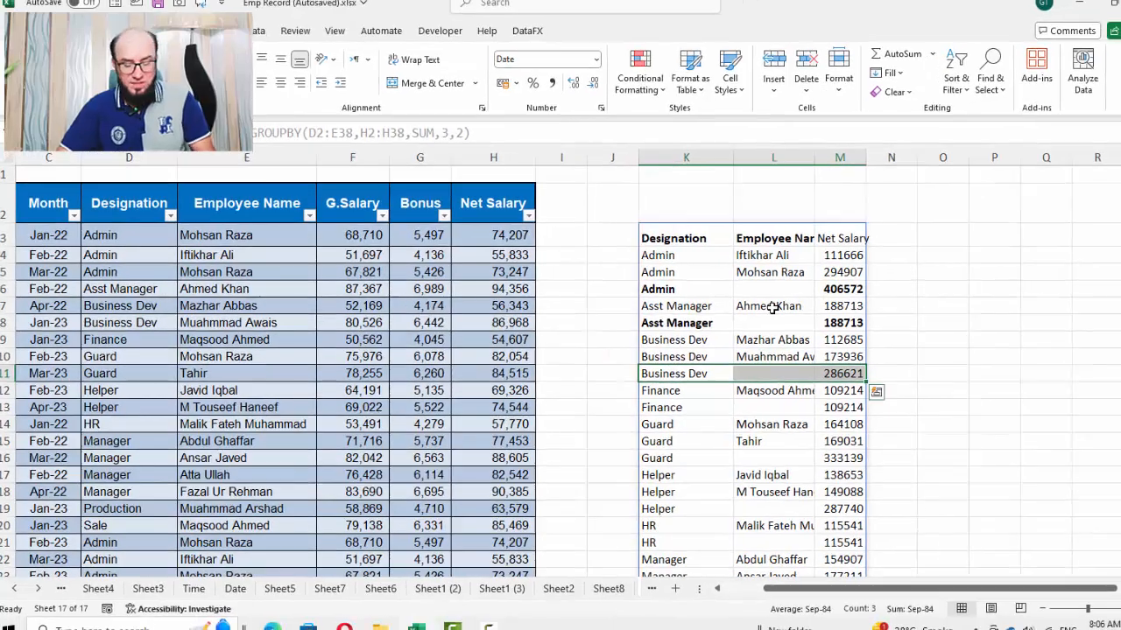
{"action": "key", "text": "ctrl+b"}
Browse the summary rows down to the Grand Total and back up to the header
{"action": "key", "text": "Down"}
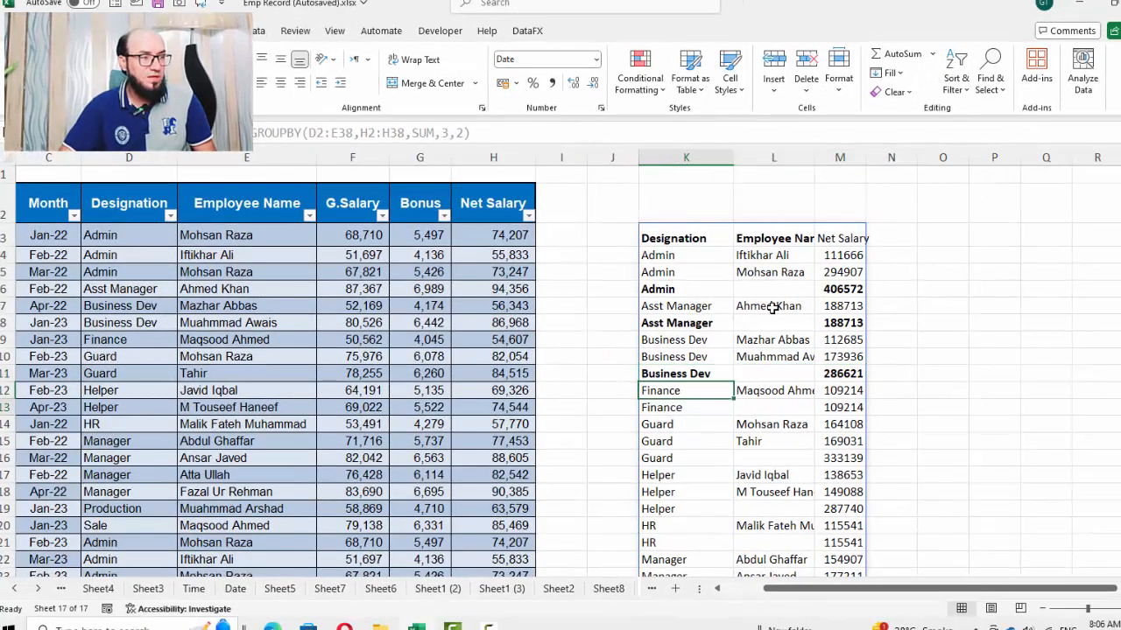
{"action": "key", "text": "Down"}
{"action": "key", "text": "Down"}
{"action": "key", "text": "Down"}
{"action": "key", "text": "Down"}
{"action": "key", "text": "Down"}
{"action": "key", "text": "Down"}
{"action": "key", "text": "Down"}
{"action": "key", "text": "Down"}
{"action": "key", "text": "Down"}
{"action": "key", "text": "Down"}
{"action": "key", "text": "Down"}
{"action": "key", "text": "Down"}
{"action": "key", "text": "Down"}
{"action": "key", "text": "Down"}
{"action": "key", "text": "Down"}
{"action": "key", "text": "Down"}
{"action": "key", "text": "Down"}
{"action": "key", "text": "Down"}
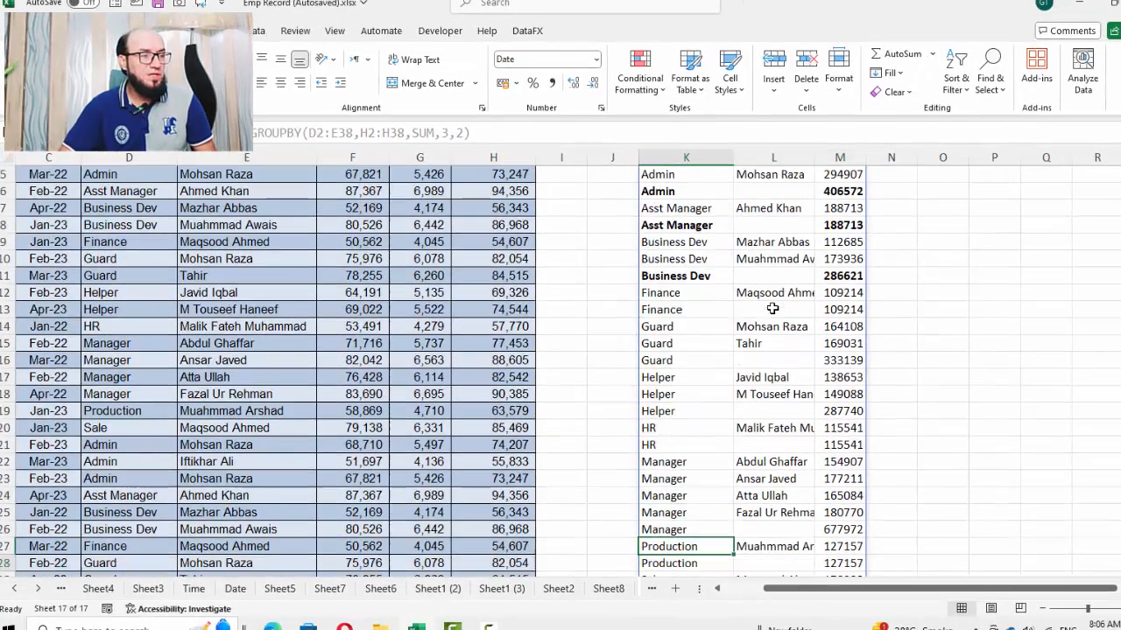
{"action": "key", "text": "Down"}
{"action": "key", "text": "Down"}
{"action": "key", "text": "Up"}
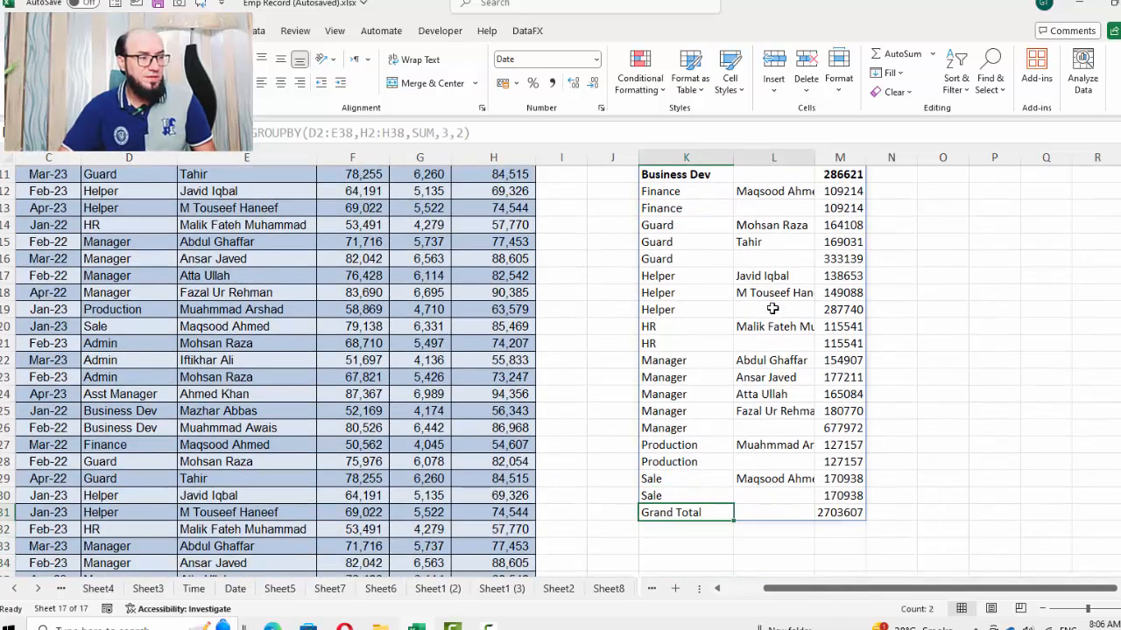
{"action": "key", "text": "shift+Right"}
{"action": "key", "text": "shift+Right"}
{"action": "key", "text": "Up"}
{"action": "key", "text": "Up"}
{"action": "key", "text": "Up"}
{"action": "key", "text": "Up"}
{"action": "key", "text": "Up"}
{"action": "key", "text": "Up"}
{"action": "key", "text": "Up"}
{"action": "key", "text": "Up"}
{"action": "key", "text": "Up"}
{"action": "key", "text": "Up"}
{"action": "key", "text": "Up"}
{"action": "key", "text": "Up"}
{"action": "key", "text": "Up"}
{"action": "key", "text": "Up"}
{"action": "key", "text": "Up"}
{"action": "key", "text": "Up"}
{"action": "key", "text": "Up"}
{"action": "key", "text": "Up"}
{"action": "key", "text": "Up"}
{"action": "key", "text": "Up"}
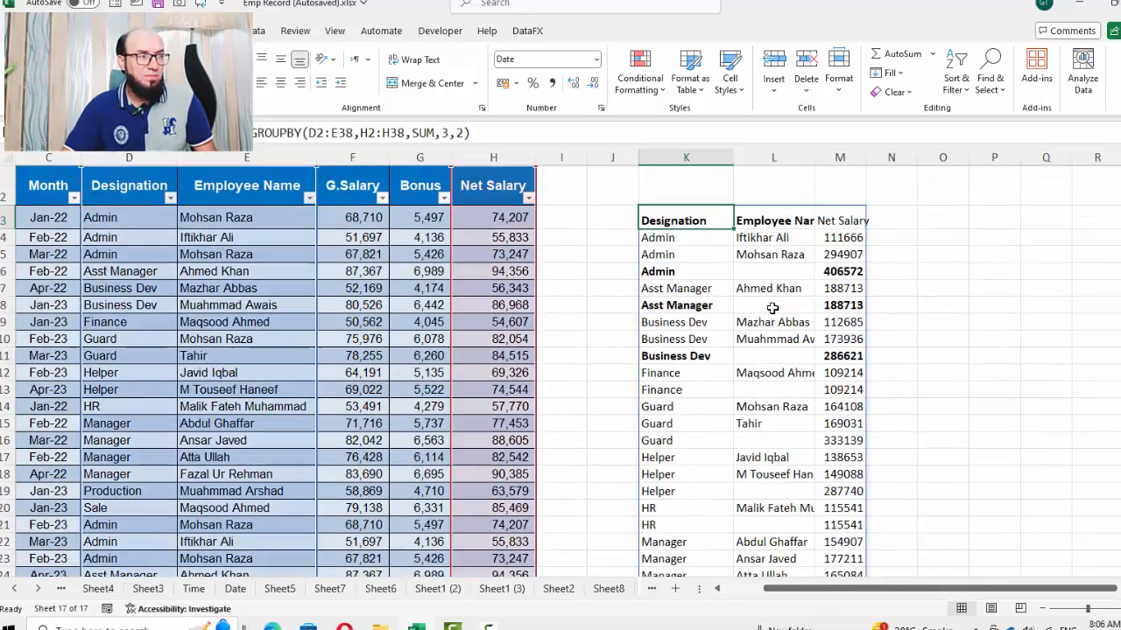
Add a sort_order argument of 3 to the GROUPBY formula to sort by net salary
{"action": "key", "text": "F2"}
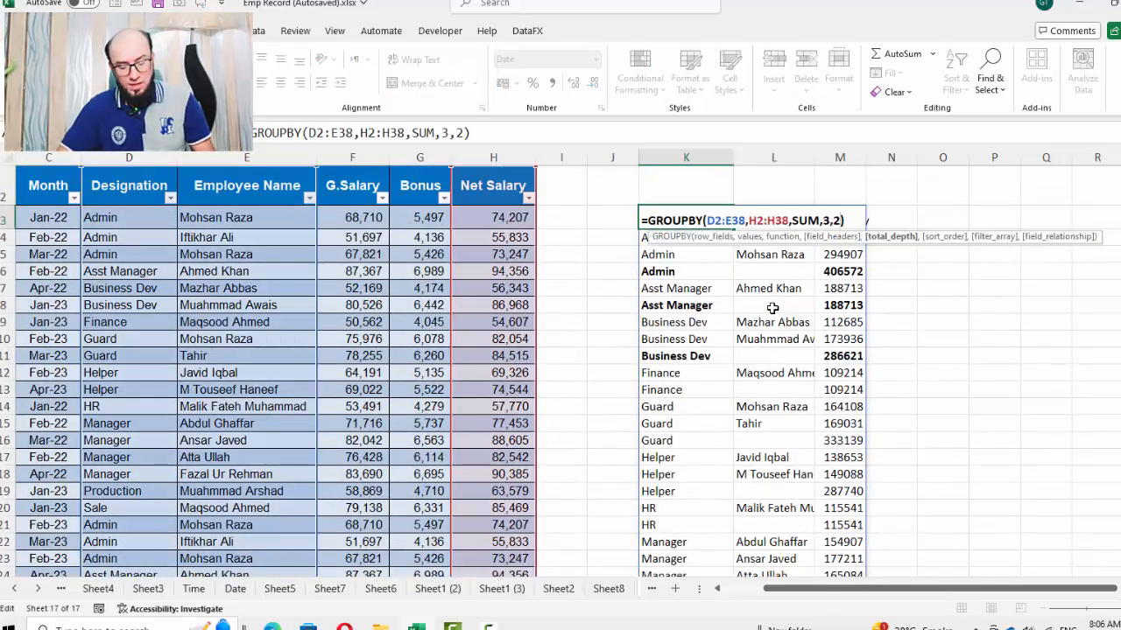
{"action": "type", "text": ",3"}
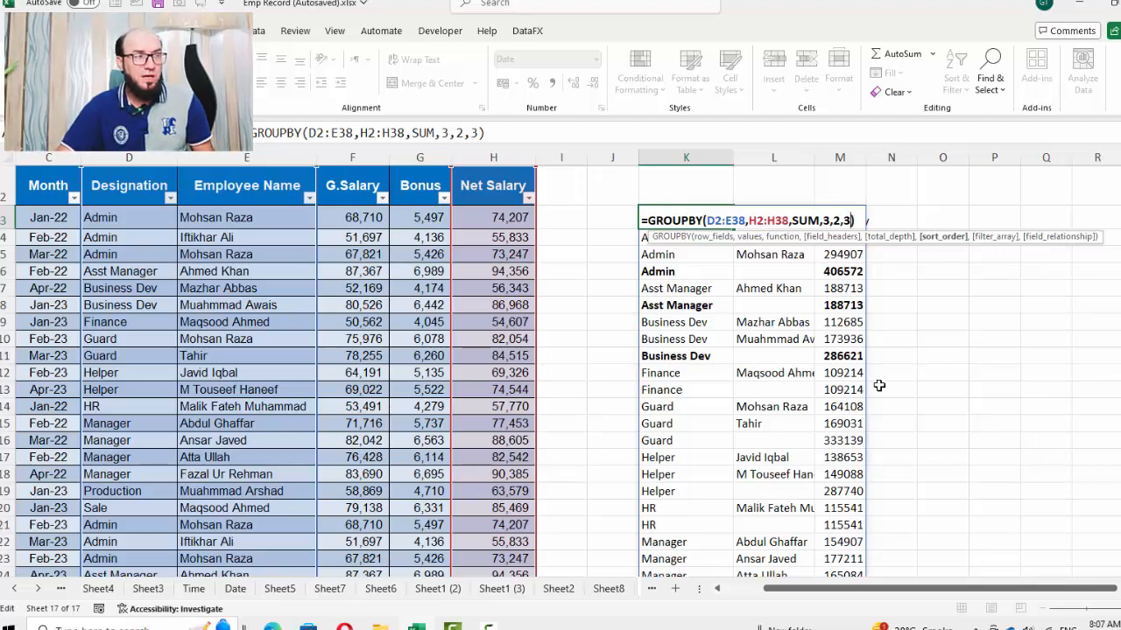
{"action": "key", "text": "Return"}
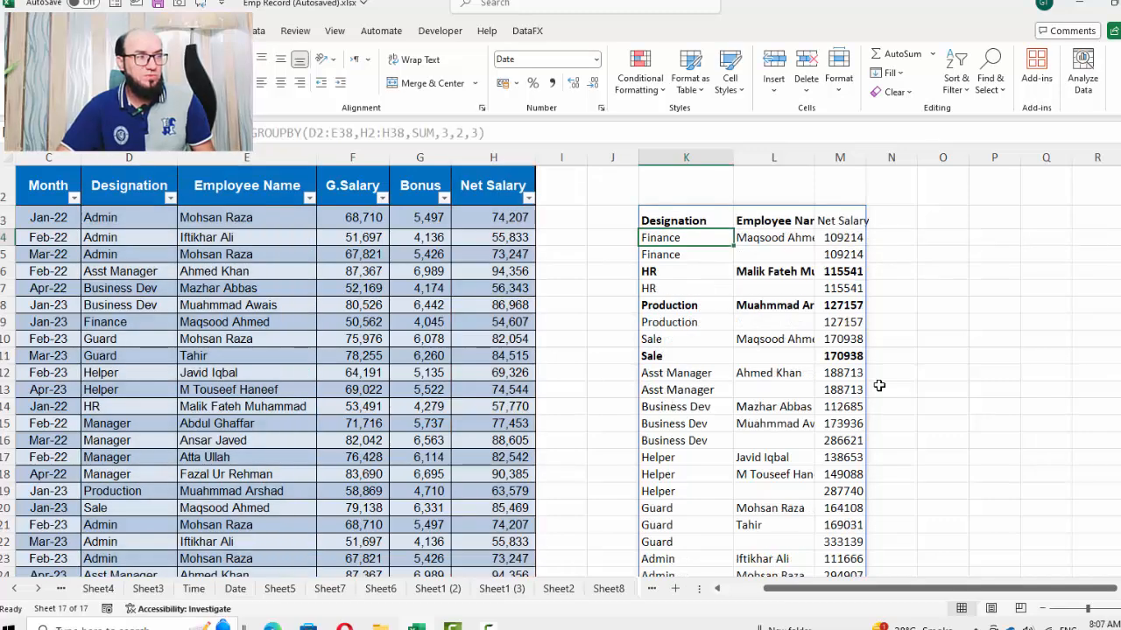
Autofit the width of the summary's Net Salary column
{"action": "key", "text": "Right"}
{"action": "key", "text": "Right"}
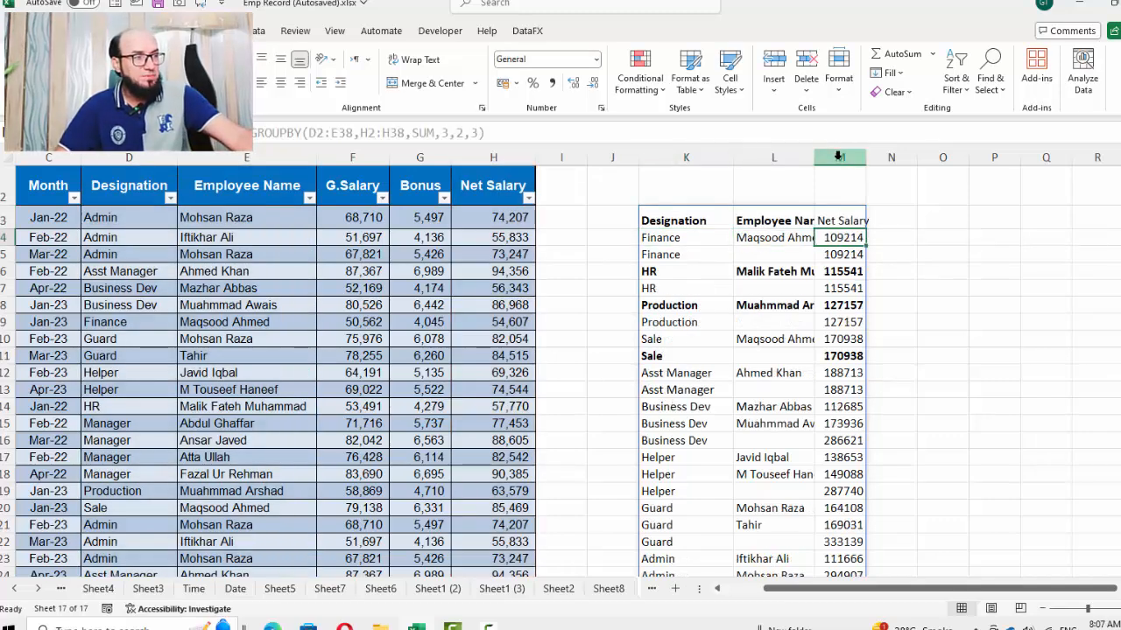
{"action": "double_click", "coordinate": [866, 157]}
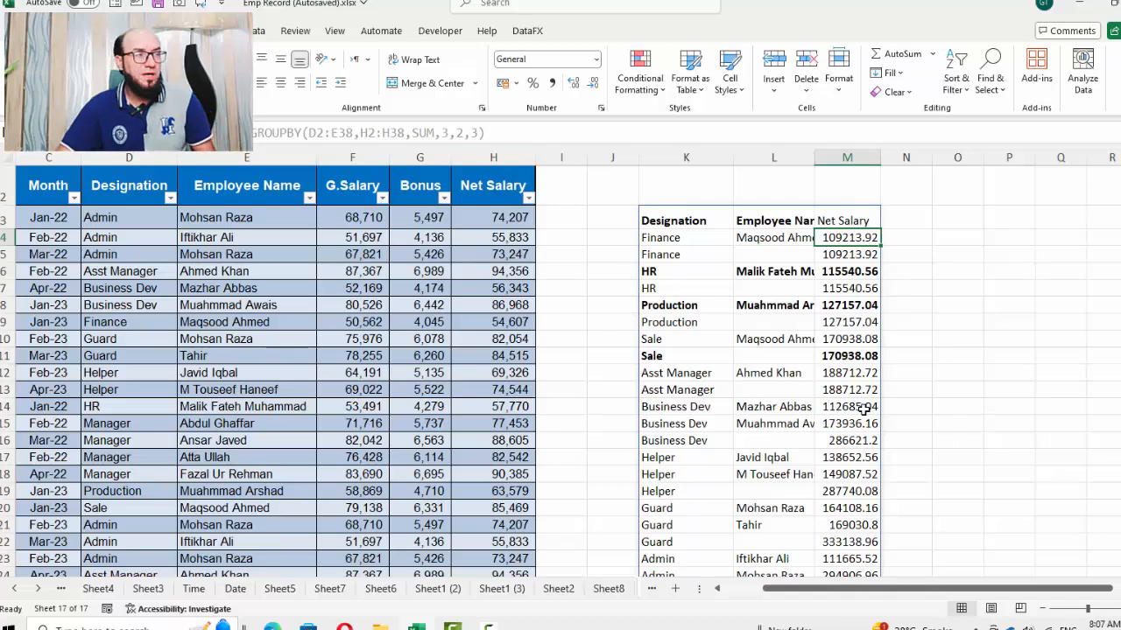
Set the GROUPBY sort_order argument to 1 to sort the summary by designation
{"action": "key", "text": "Down"}
{"action": "key", "text": "Down"}
{"action": "key", "text": "Down"}
{"action": "key", "text": "Down"}
{"action": "key", "text": "Down"}
{"action": "key", "text": "Down"}
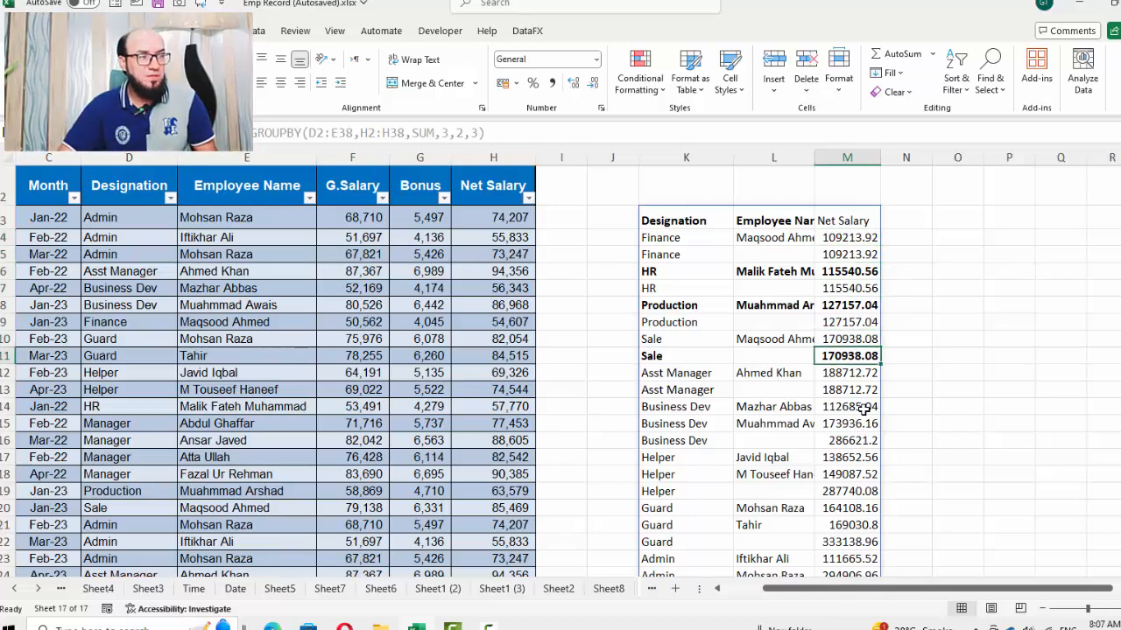
{"action": "key", "text": "Up"}
{"action": "key", "text": "Up"}
{"action": "key", "text": "Left"}
{"action": "key", "text": "Left"}
{"action": "key", "text": "Up"}
{"action": "key", "text": "Up"}
{"action": "key", "text": "Up"}
{"action": "key", "text": "Up"}
{"action": "key", "text": "Up"}
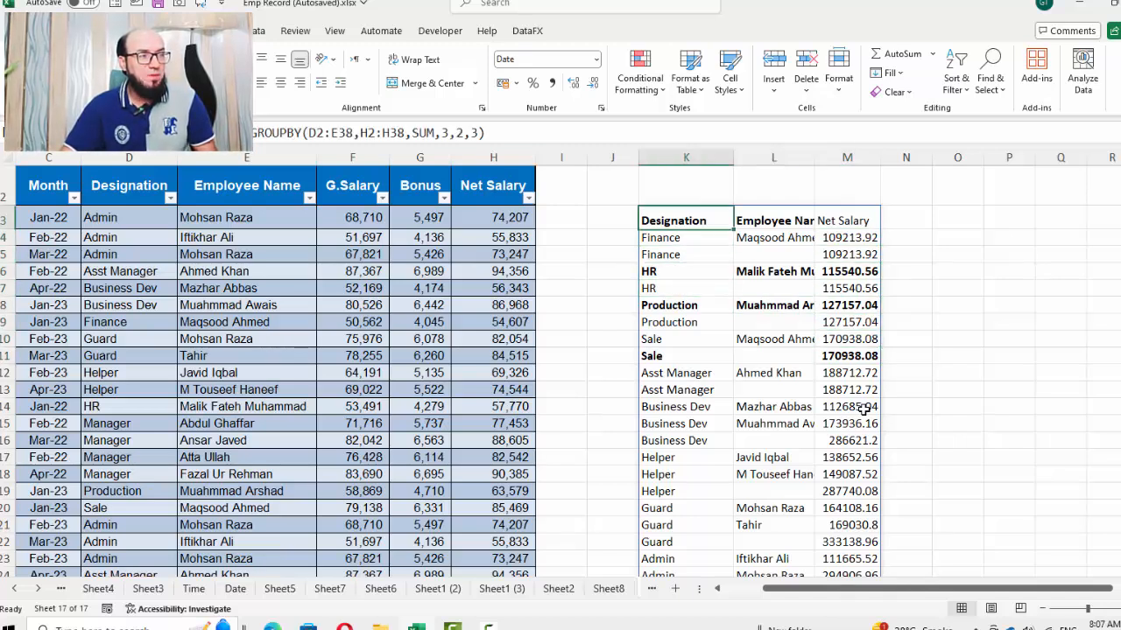
{"action": "key", "text": "F2"}
{"action": "key", "text": "Left"}
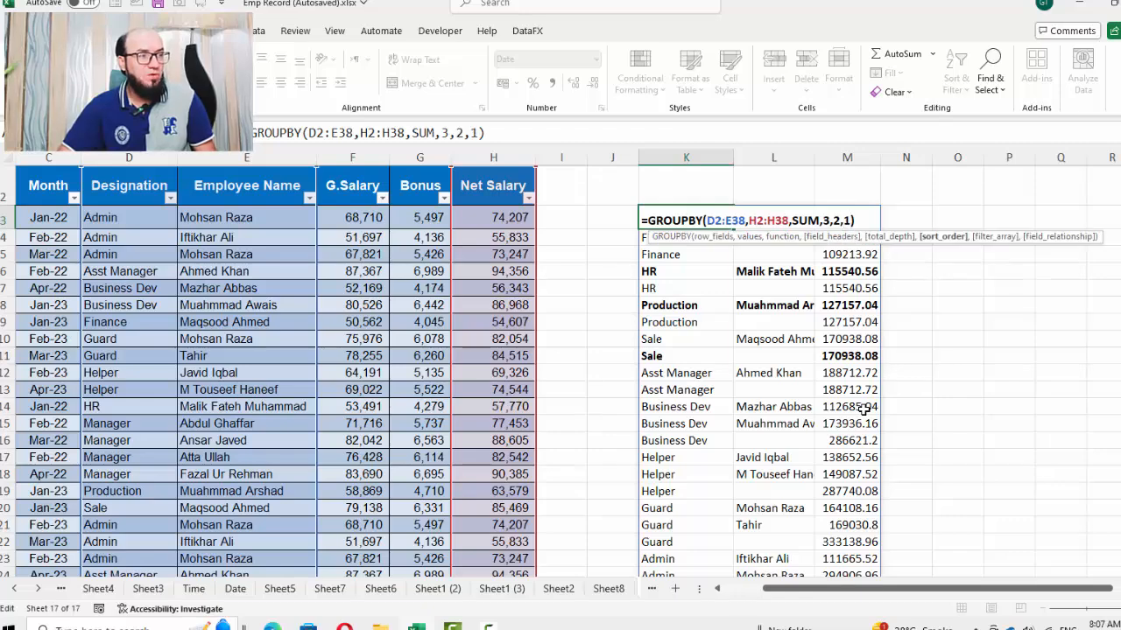
{"action": "key", "text": "Return"}
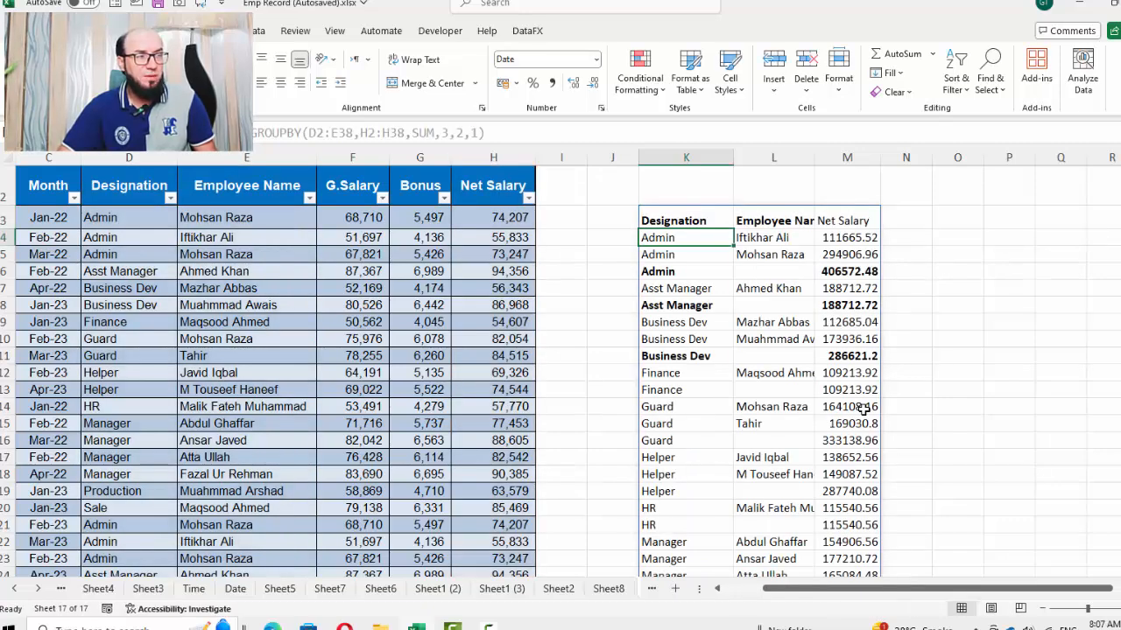
Review the re-sorted summary rows down to the Grand Total
{"action": "key", "text": "Down"}
{"action": "key", "text": "Down"}
{"action": "key", "text": "Down"}
{"action": "key", "text": "Down"}
{"action": "key", "text": "Down"}
{"action": "key", "text": "Down"}
{"action": "key", "text": "Down"}
{"action": "key", "text": "Down"}
{"action": "key", "text": "Down"}
{"action": "key", "text": "Down"}
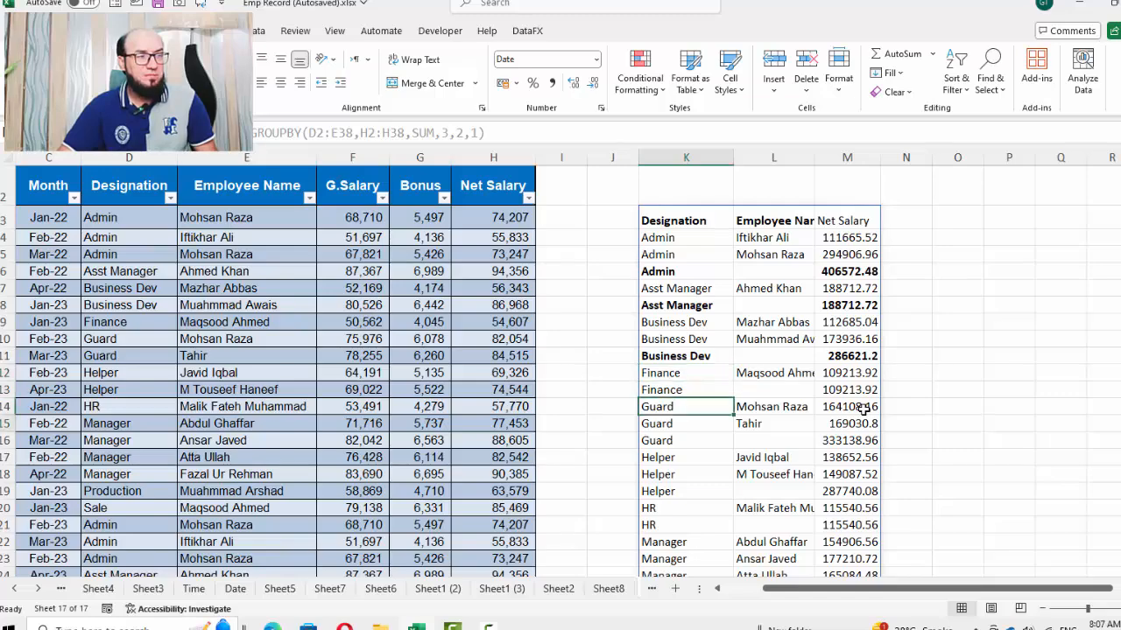
{"action": "key", "text": "Down"}
{"action": "key", "text": "Down"}
{"action": "key", "text": "Down"}
{"action": "key", "text": "Down"}
{"action": "key", "text": "Down"}
{"action": "key", "text": "Down"}
{"action": "key", "text": "Down"}
{"action": "key", "text": "Down"}
{"action": "key", "text": "Down"}
{"action": "key", "text": "Down"}
{"action": "key", "text": "Down"}
{"action": "key", "text": "Down"}
{"action": "key", "text": "Down"}
{"action": "key", "text": "Down"}
{"action": "key", "text": "Down"}
{"action": "key", "text": "Down"}
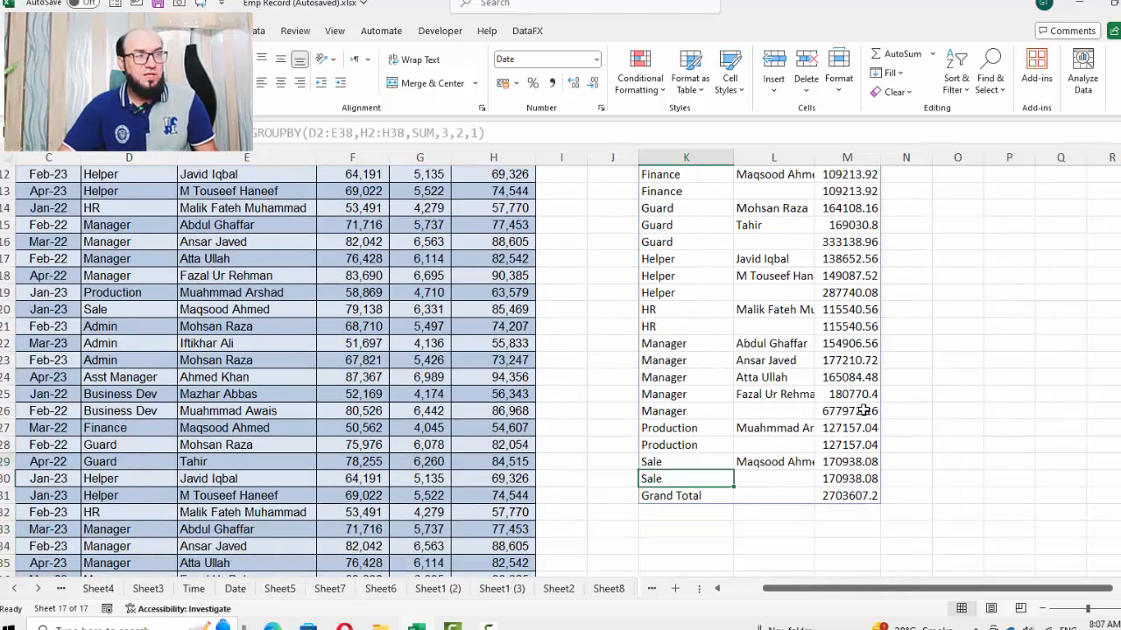
{"action": "key", "text": "Up"}
{"action": "key", "text": "Up"}
{"action": "key", "text": "Up"}
{"action": "key", "text": "Up"}
{"action": "key", "text": "Up"}
{"action": "key", "text": "Up"}
{"action": "key", "text": "Up"}
{"action": "key", "text": "Up"}
{"action": "key", "text": "Up"}
{"action": "key", "text": "Up"}
{"action": "key", "text": "Up"}
{"action": "key", "text": "Up"}
{"action": "key", "text": "Up"}
{"action": "key", "text": "Up"}
{"action": "key", "text": "Up"}
{"action": "key", "text": "Up"}
{"action": "key", "text": "Up"}
{"action": "key", "text": "Up"}
{"action": "key", "text": "Up"}
{"action": "key", "text": "Up"}
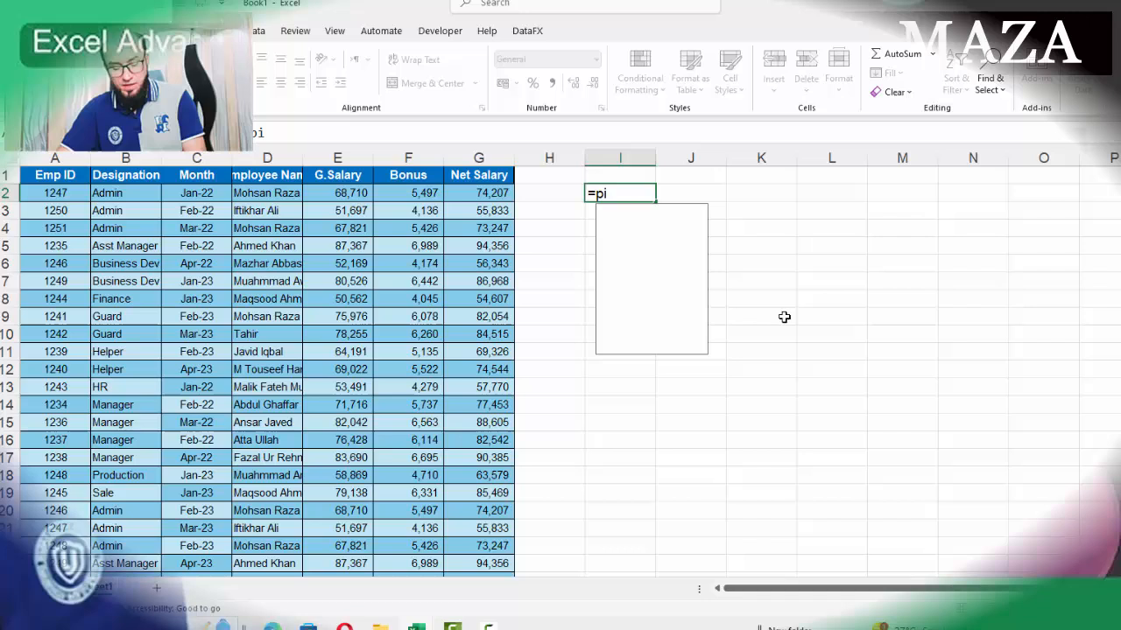
Enter a PIVOTBY formula in I2 using B1:B37 as row fields, C1:C37 as column fields, E1:E37 as values and SUM
{"action": "type", "text": "iv"}
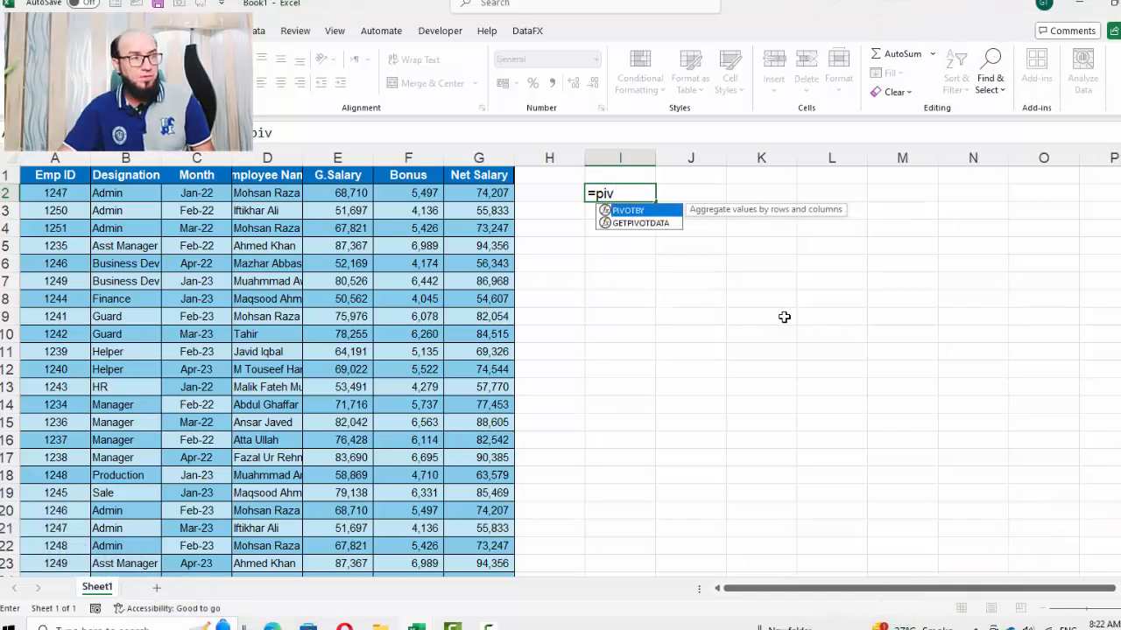
{"action": "key", "text": "Tab"}
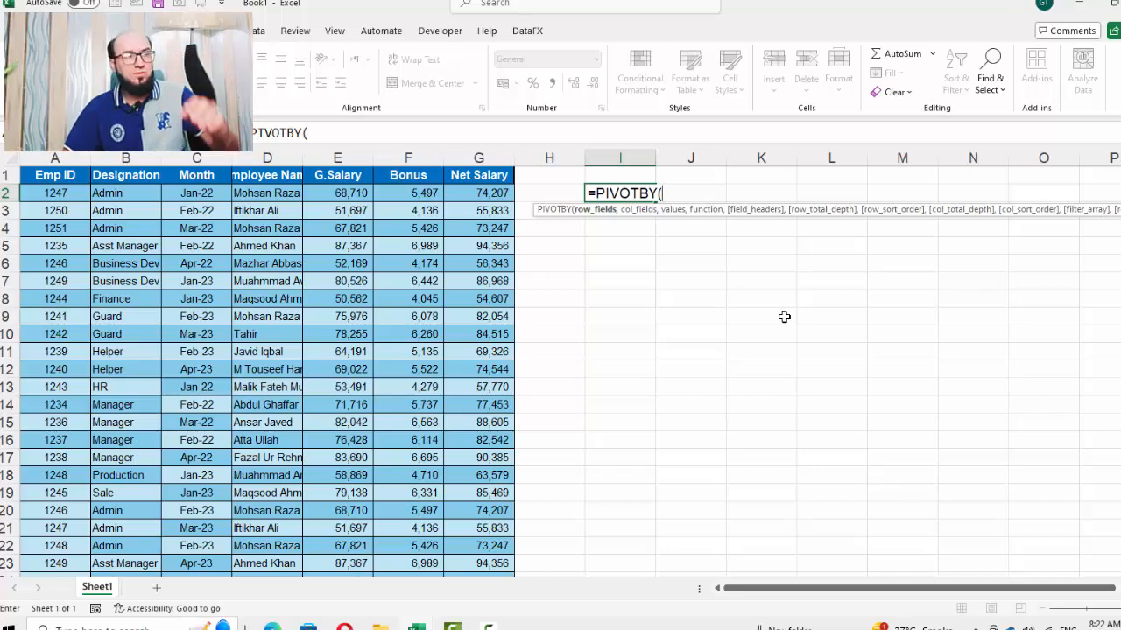
{"action": "key", "text": "Left"}
{"action": "key", "text": "Left"}
{"action": "key", "text": "Left"}
{"action": "key", "text": "Left"}
{"action": "key", "text": "Left"}
{"action": "key", "text": "Left"}
{"action": "key", "text": "Left"}
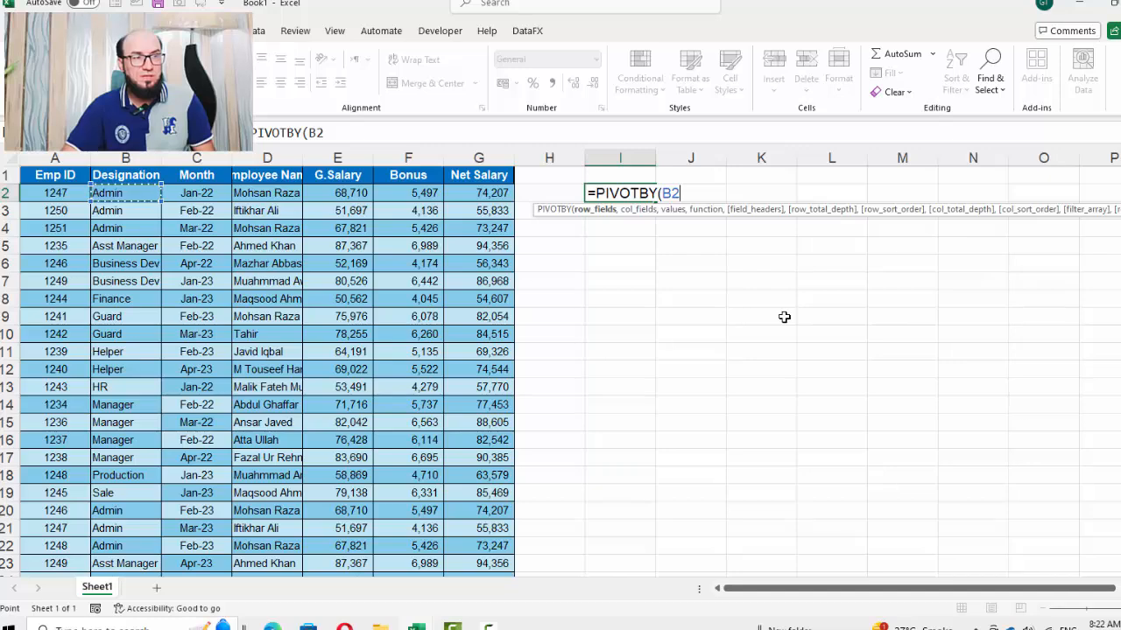
{"action": "key", "text": "Up"}
{"action": "key", "text": "ctrl+shift+Down"}
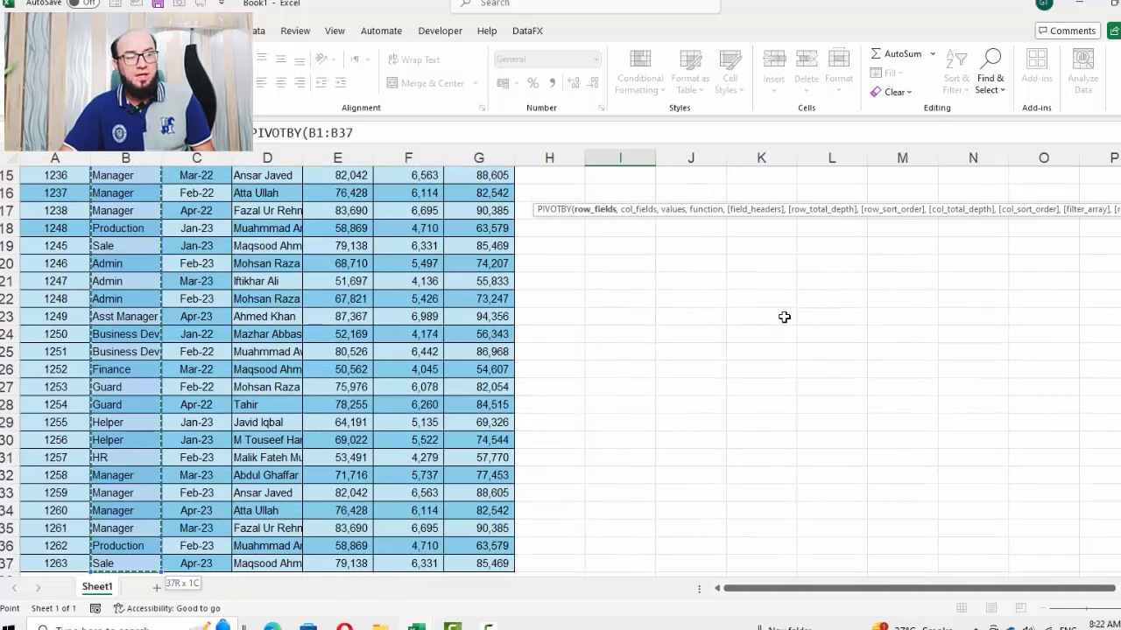
{"action": "key", "text": "ctrl+BackSpace"}
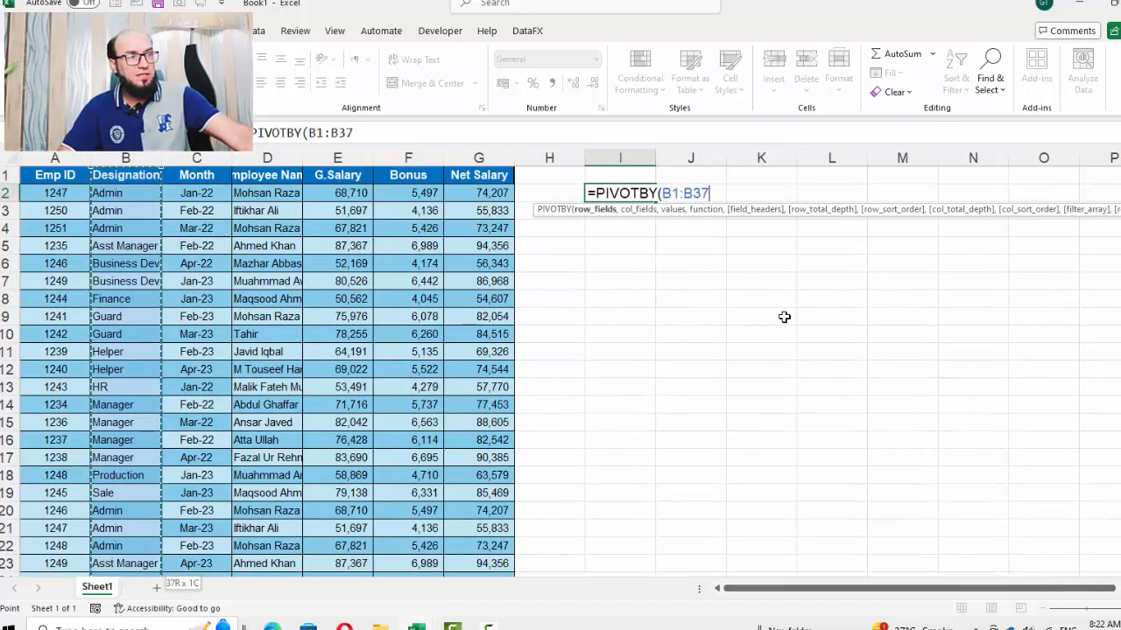
{"action": "type", "text": ","}
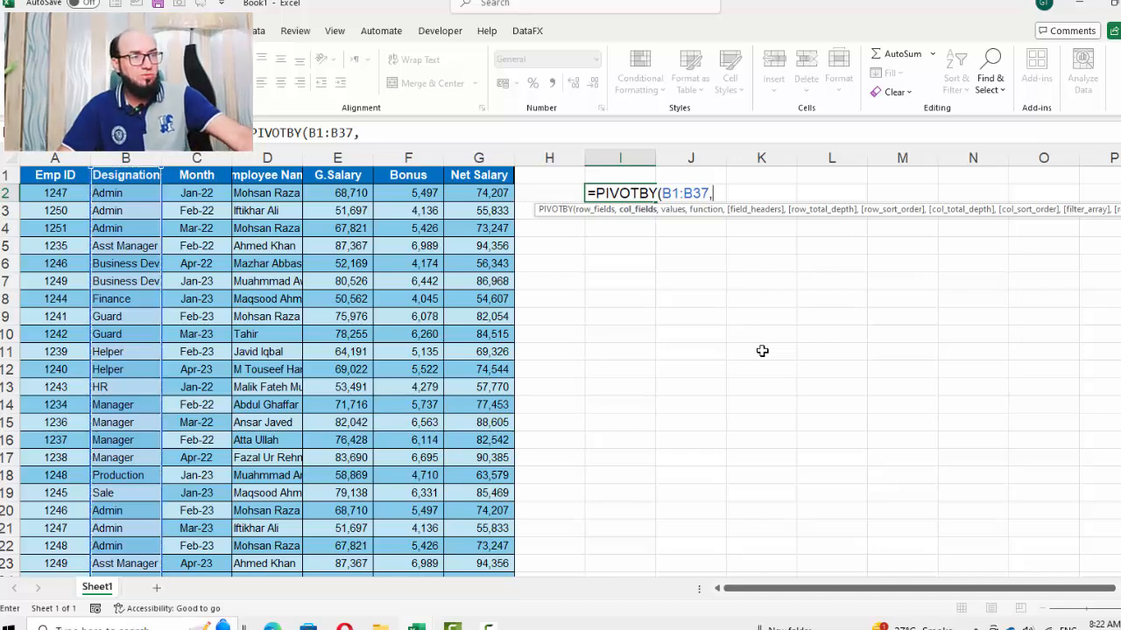
{"action": "left_click", "coordinate": [196, 175]}
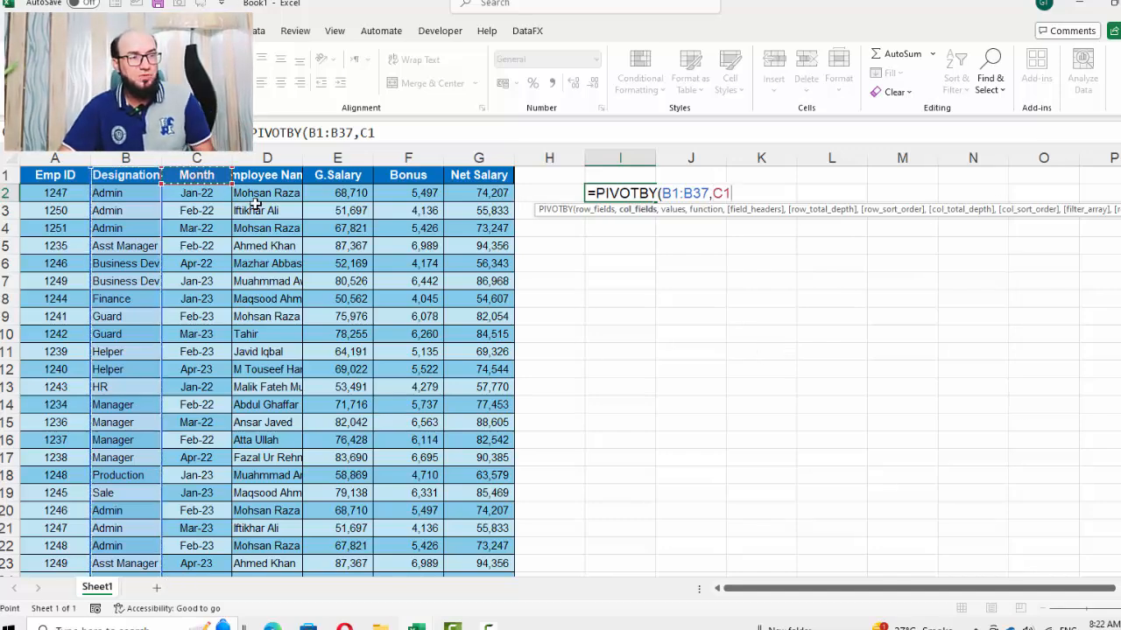
{"action": "key", "text": "ctrl+shift+Down"}
{"action": "key", "text": "ctrl+BackSpace"}
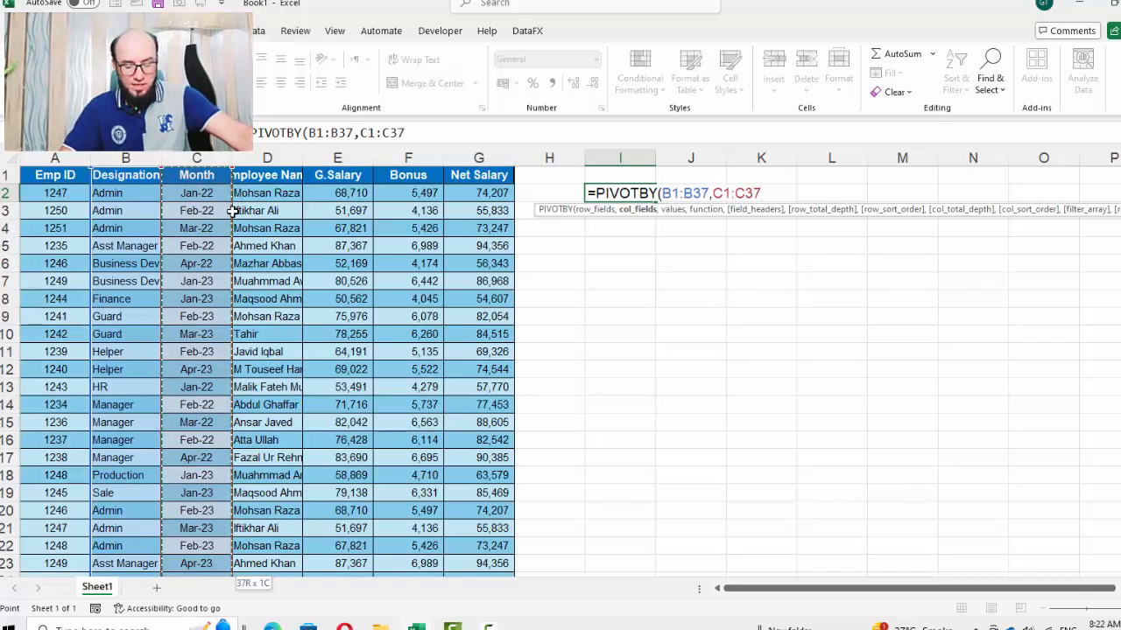
{"action": "type", "text": ","}
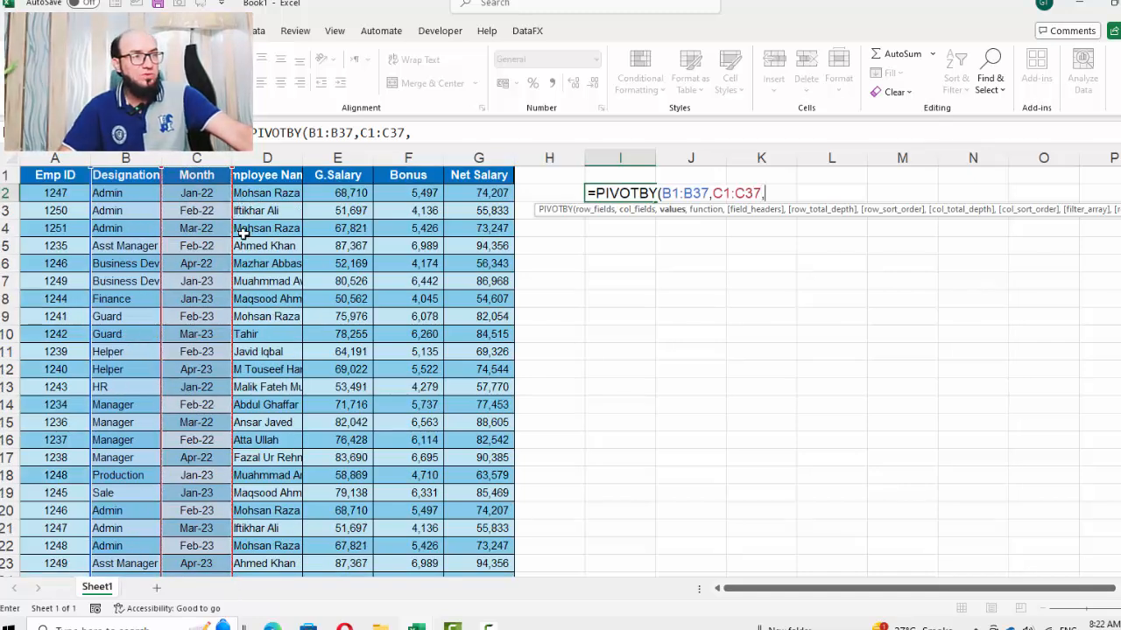
{"action": "left_click", "coordinate": [354, 180]}
{"action": "key", "text": "ctrl+shift+Down"}
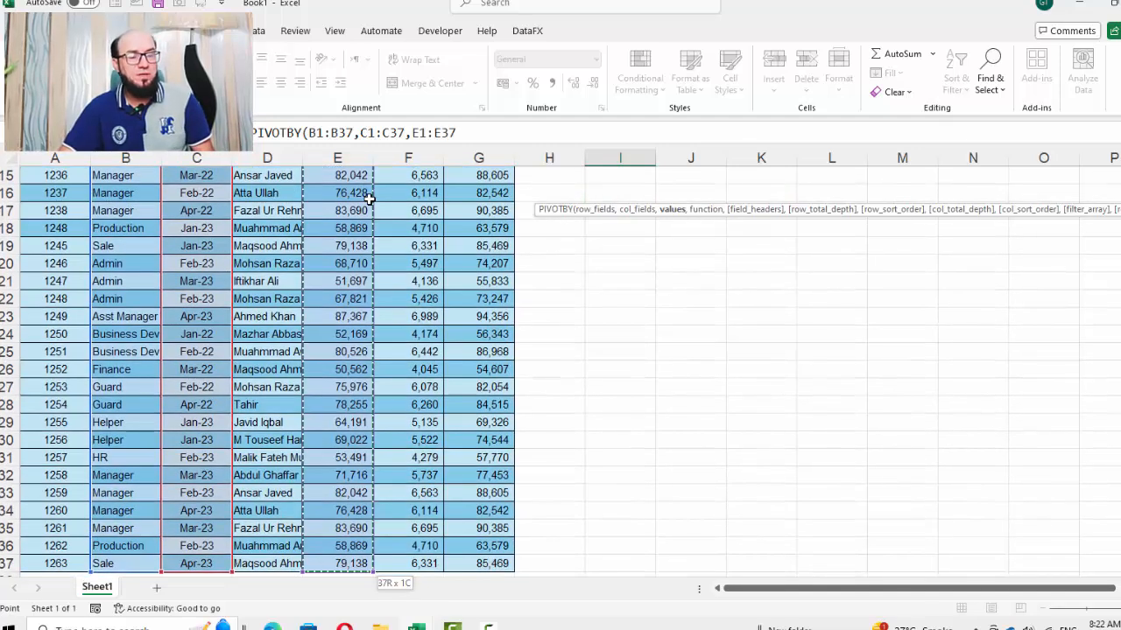
{"action": "scroll", "coordinate": [372, 253], "scroll_direction": "up", "scroll_amount": 5}
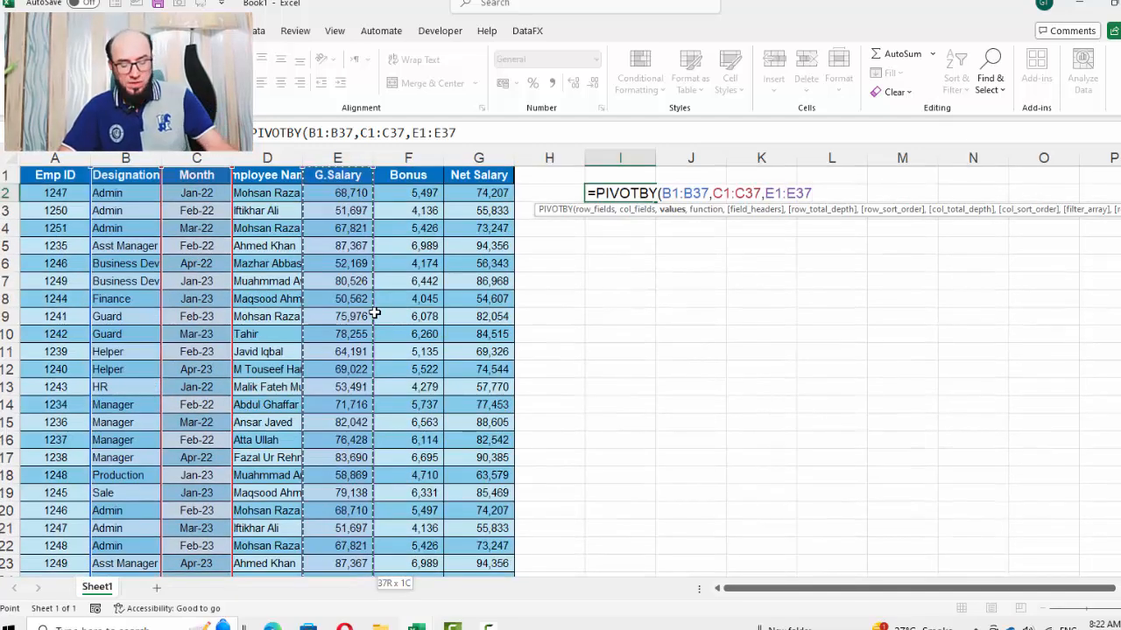
{"action": "type", "text": ",sum"}
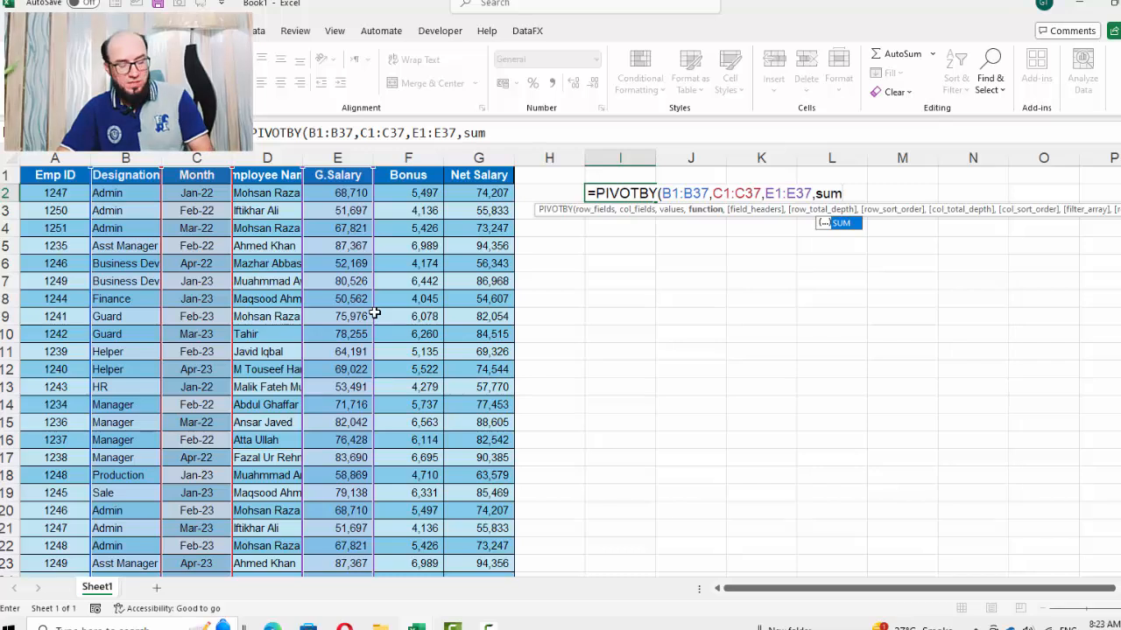
{"action": "type", "text": ")"}
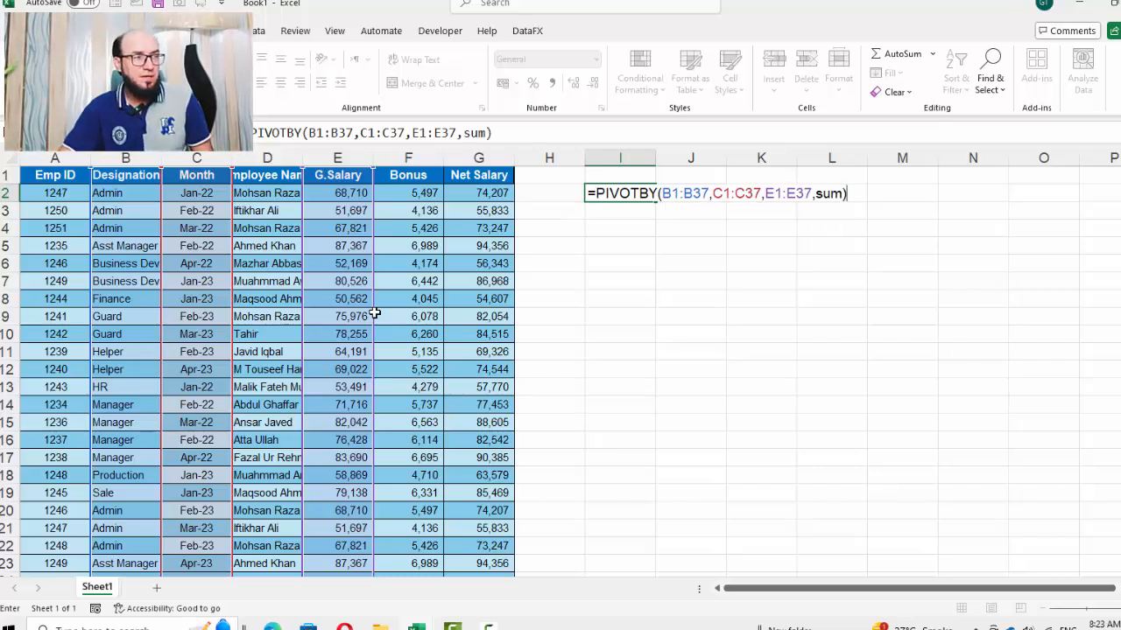
{"action": "key", "text": "Return"}
Autofit the width of column I holding the designation labels
{"action": "key", "text": "ctrl+shift+Down"}
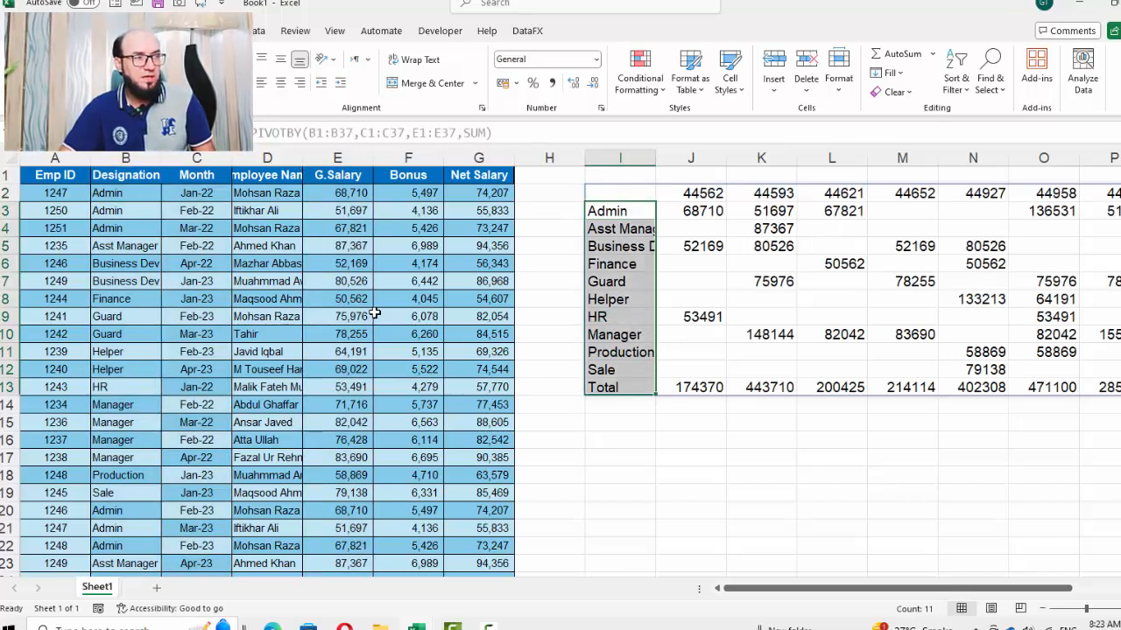
{"action": "double_click", "coordinate": [652, 159]}
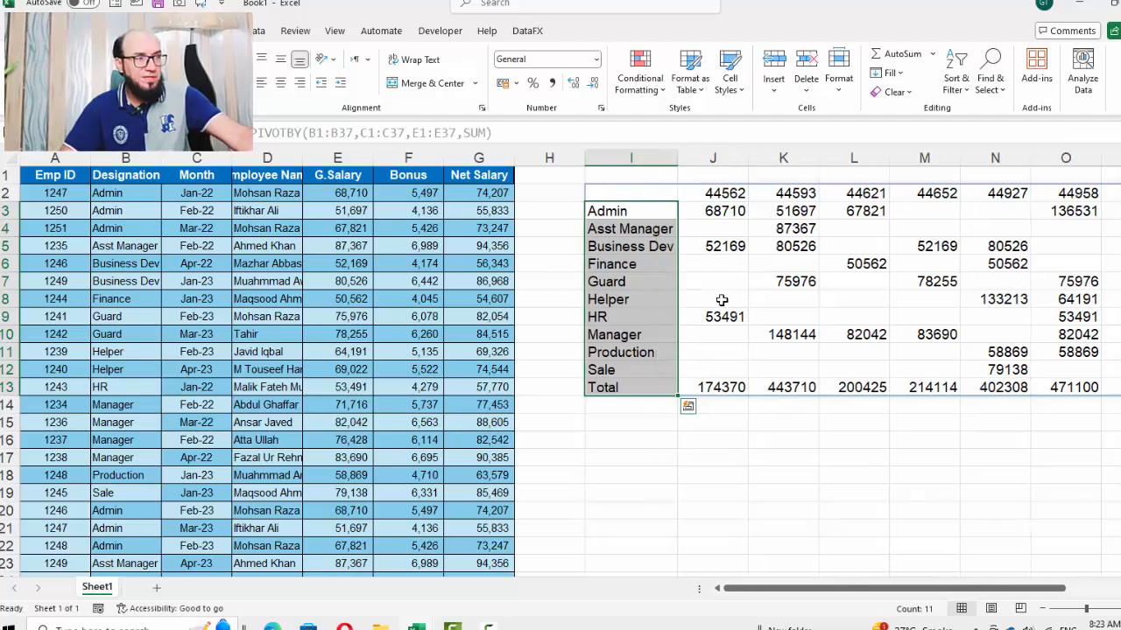
Scroll across the PIVOTBY result to review all its month columns and the Total column
{"action": "key", "text": "Right"}
{"action": "key", "text": "Right"}
{"action": "key", "text": "Right"}
{"action": "key", "text": "Right"}
{"action": "key", "text": "Right"}
{"action": "key", "text": "Right"}
{"action": "key", "text": "Right"}
{"action": "key", "text": "Right"}
{"action": "key", "text": "Right"}
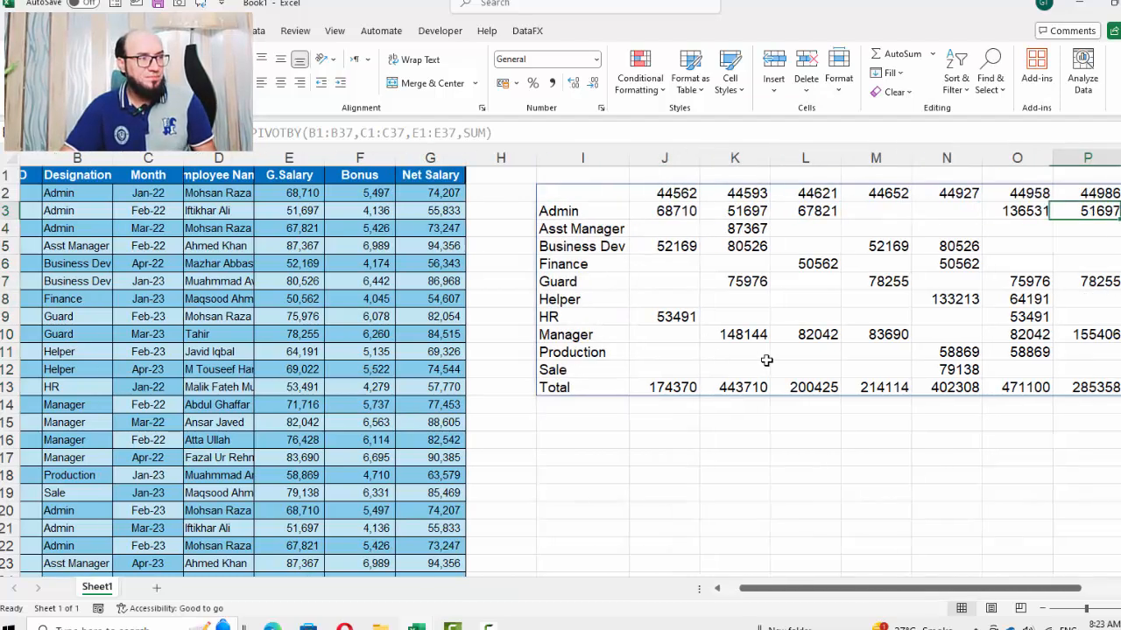
{"action": "key", "text": "Left"}
{"action": "key", "text": "Left"}
{"action": "key", "text": "Left"}
{"action": "key", "text": "Left"}
{"action": "key", "text": "Left"}
{"action": "key", "text": "Left"}
{"action": "key", "text": "Left"}
{"action": "key", "text": "Left"}
{"action": "key", "text": "Left"}
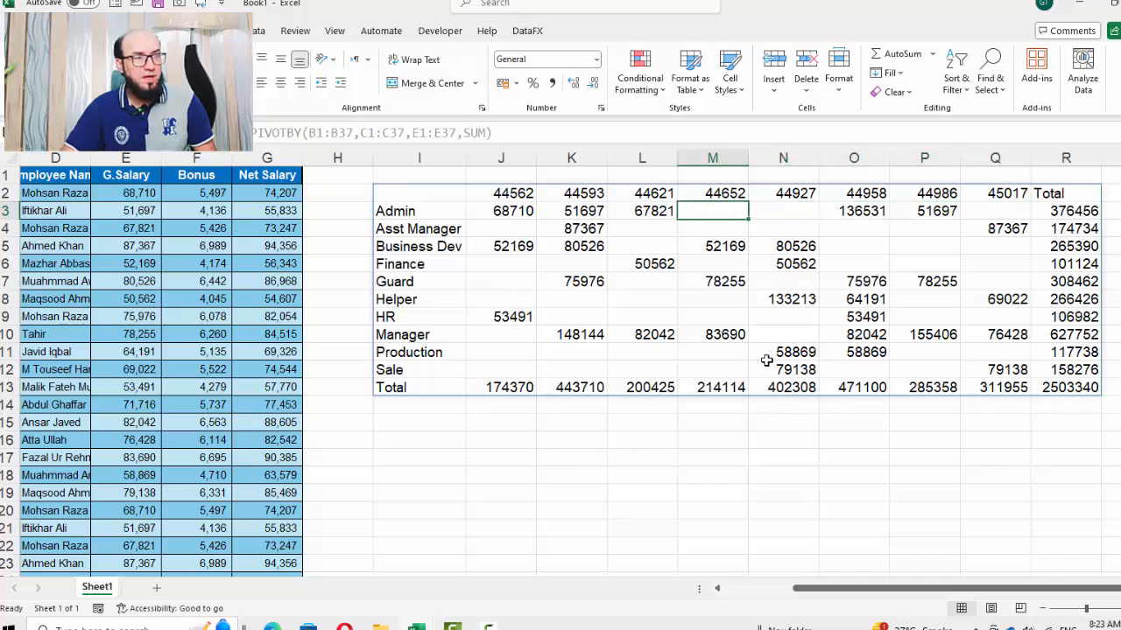
Copy the Month cell C2 and paste only its formats onto the J2:Q2 column headers of the pivot result
{"action": "key", "text": "ctrl+shift+Down"}
{"action": "key", "text": "Up"}
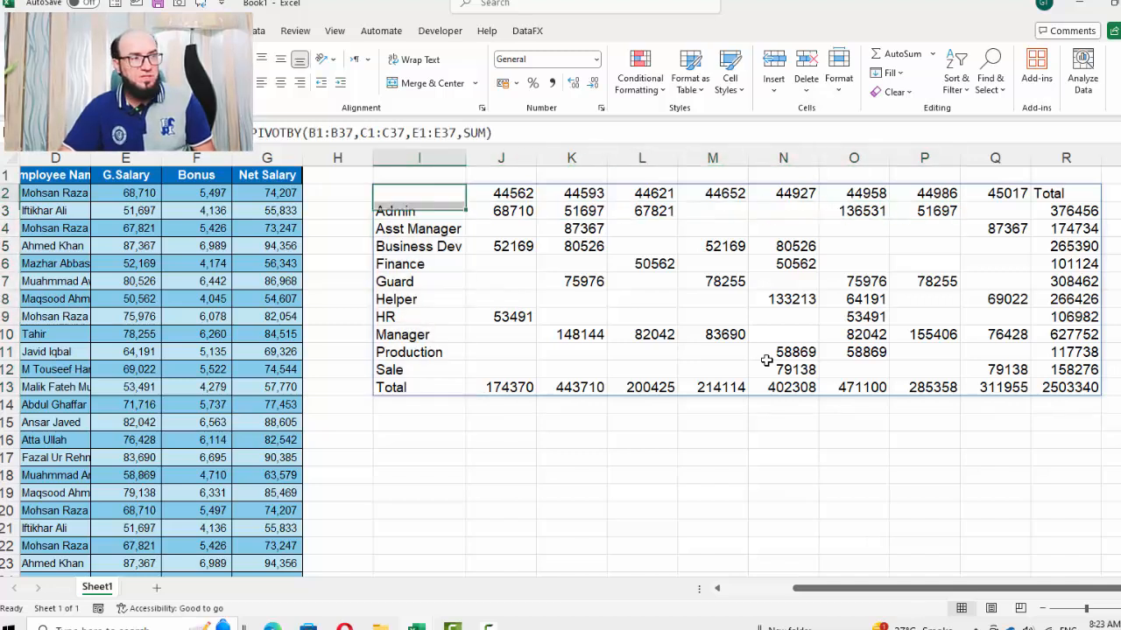
{"action": "key", "text": "Right"}
{"action": "key", "text": "ctrl+shift+Right"}
{"action": "key", "text": "shift+Left"}
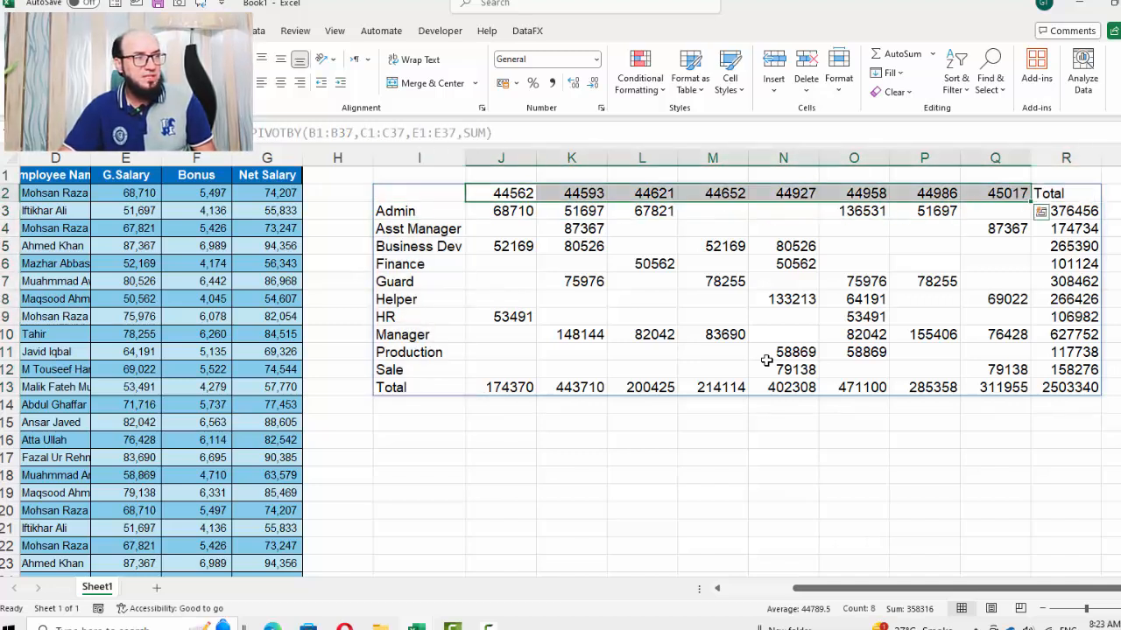
{"action": "key", "text": "Left"}
{"action": "key", "text": "Left"}
{"action": "key", "text": "Right"}
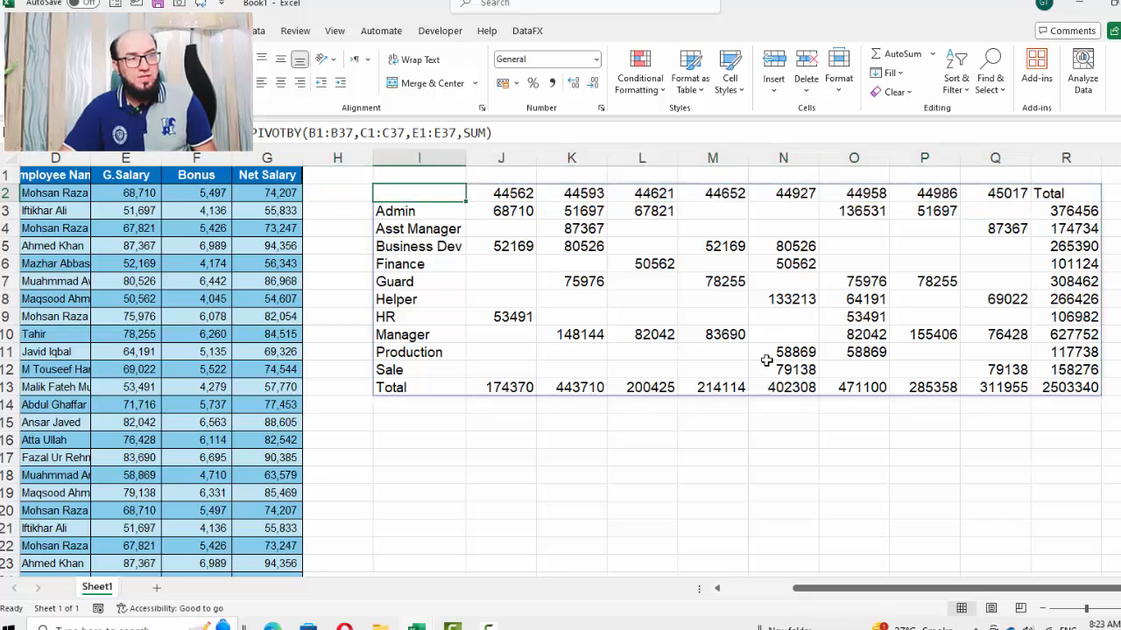
{"action": "key", "text": "Left"}
{"action": "key", "text": "Left"}
{"action": "key", "text": "Left"}
{"action": "key", "text": "Left"}
{"action": "key", "text": "Left"}
{"action": "key", "text": "Left"}
{"action": "key", "text": "Left"}
{"action": "key", "text": "Right"}
{"action": "key", "text": "Down"}
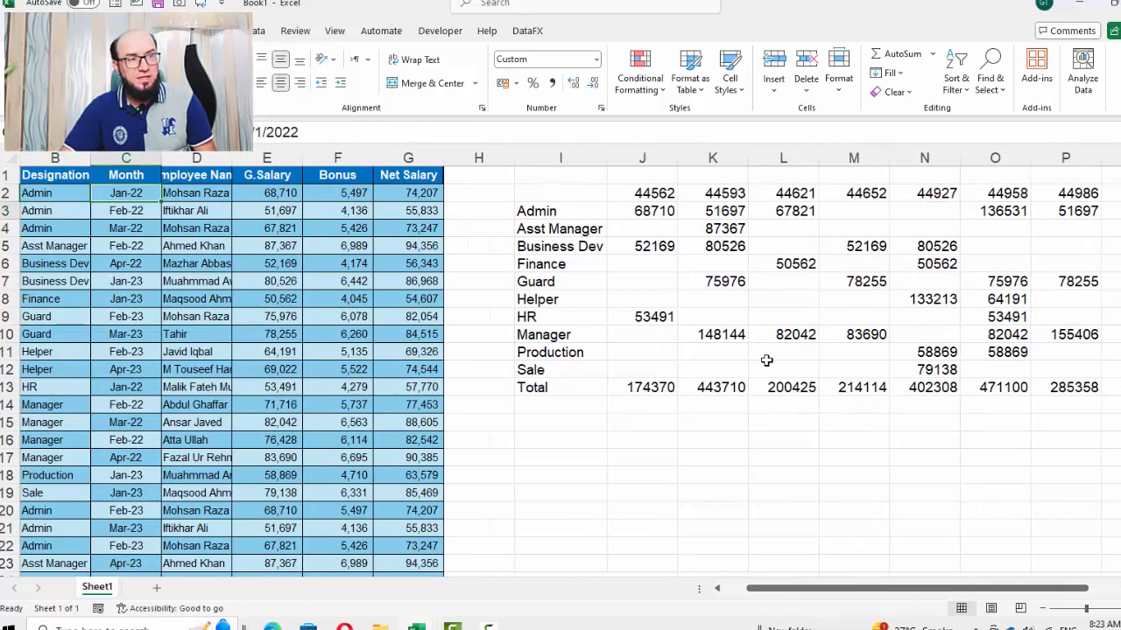
{"action": "key", "text": "ctrl+c"}
{"action": "key", "text": "Right"}
{"action": "key", "text": "Right"}
{"action": "key", "text": "Right"}
{"action": "key", "text": "Right"}
{"action": "key", "text": "Right"}
{"action": "key", "text": "Right"}
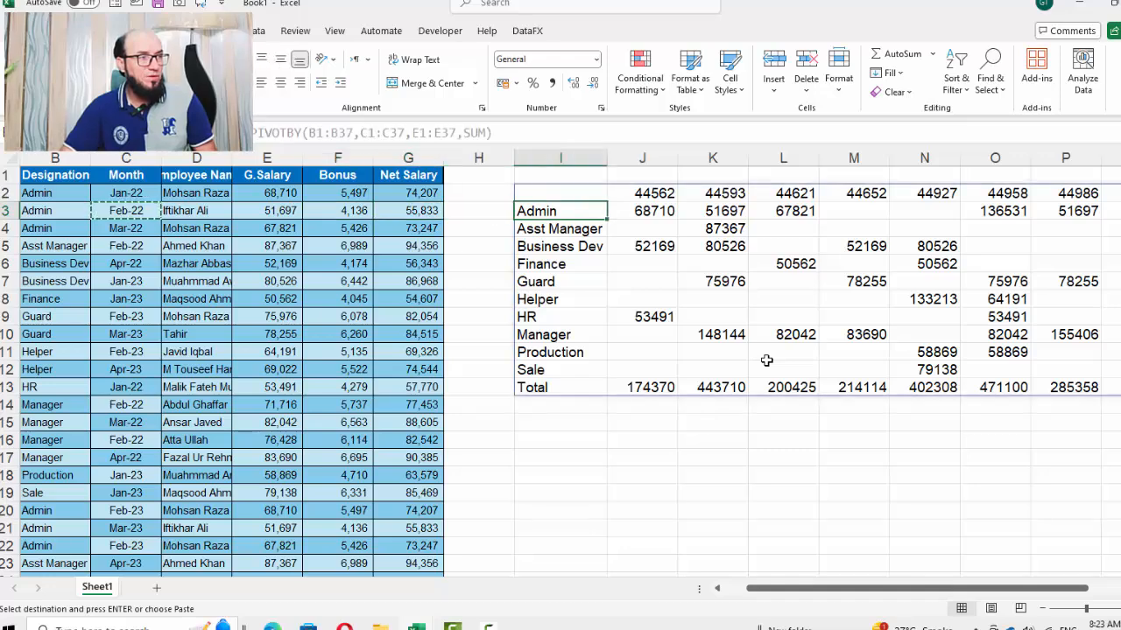
{"action": "key", "text": "Right"}
{"action": "key", "text": "Up"}
{"action": "key", "text": "ctrl+shift+Right"}
{"action": "key", "text": "shift+Left"}
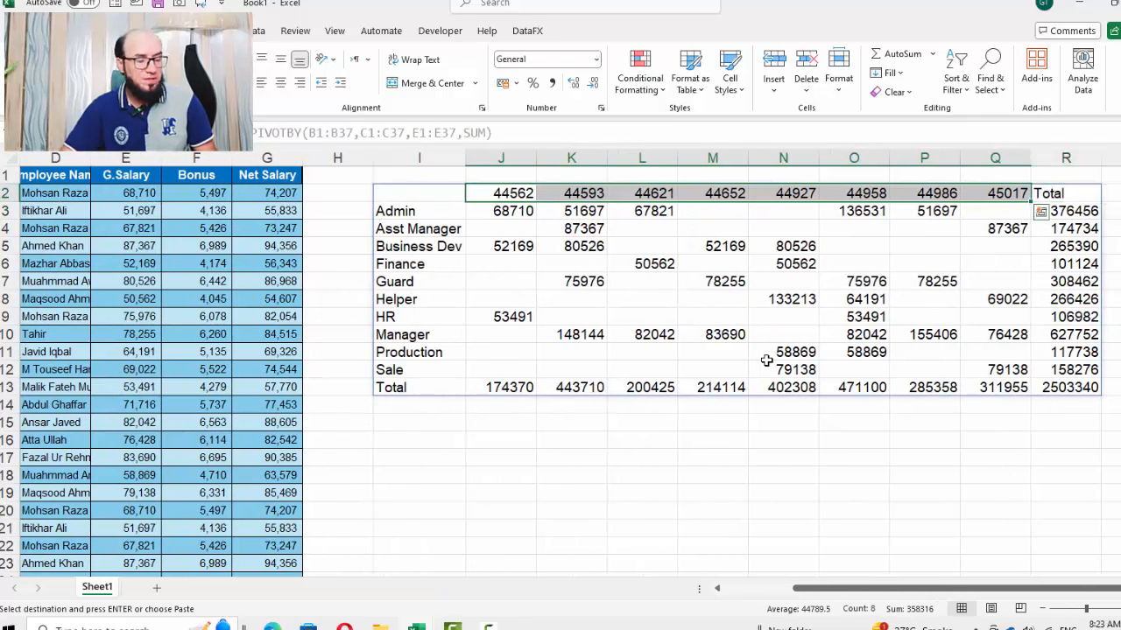
{"action": "key", "text": "ctrl+alt+v"}
{"action": "key", "text": "Down"}
{"action": "key", "text": "Down"}
{"action": "key", "text": "Down"}
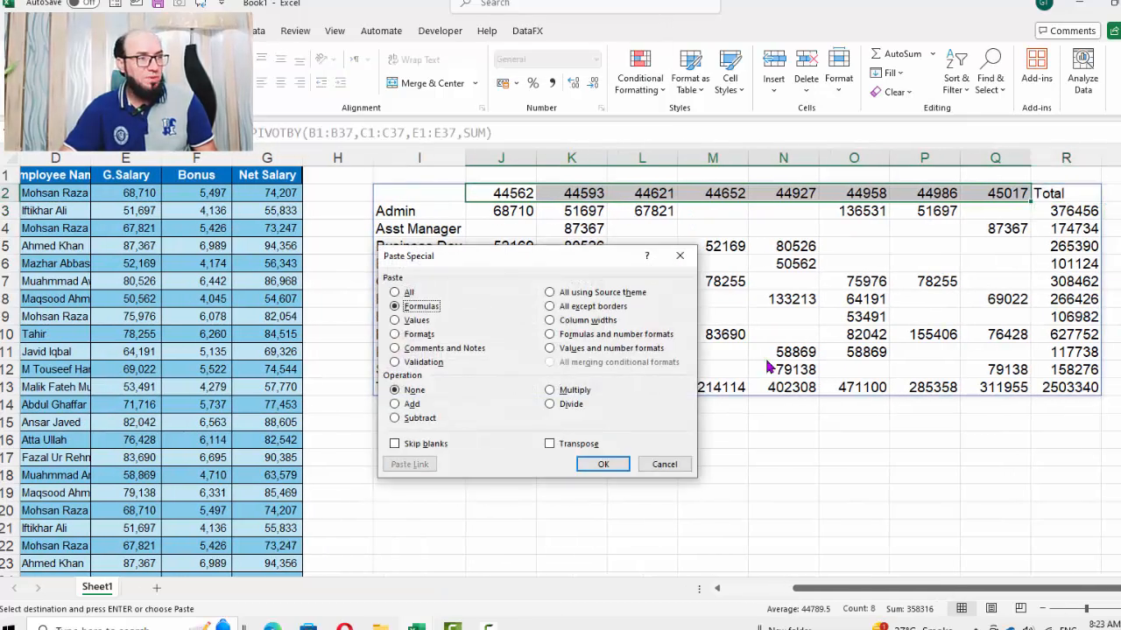
{"action": "key", "text": "Return"}
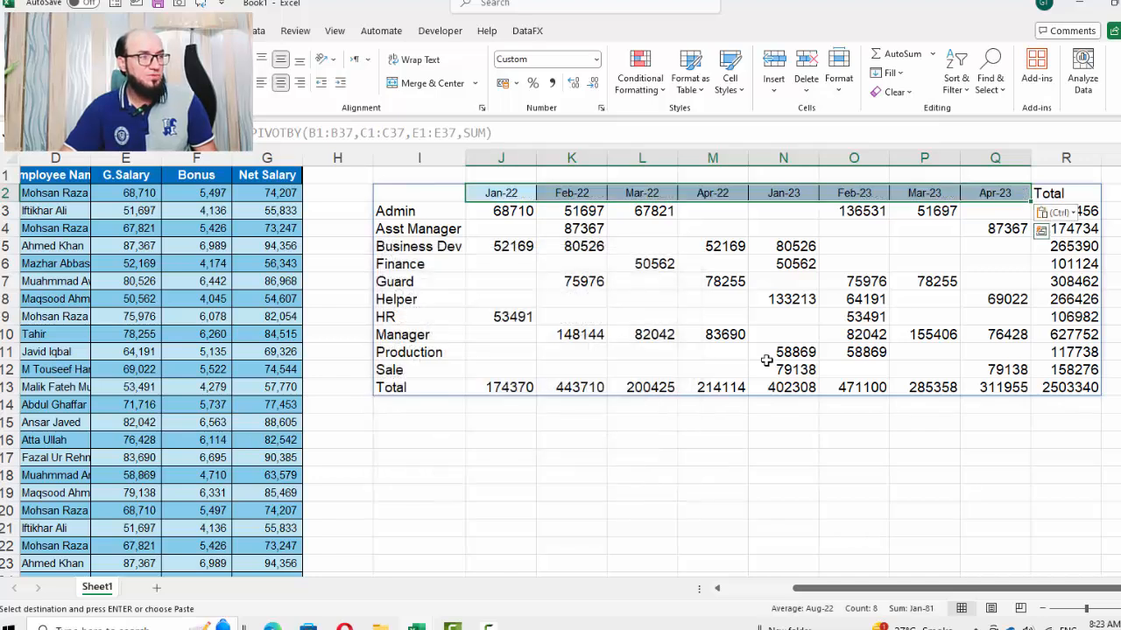
{"action": "key", "text": "Escape"}
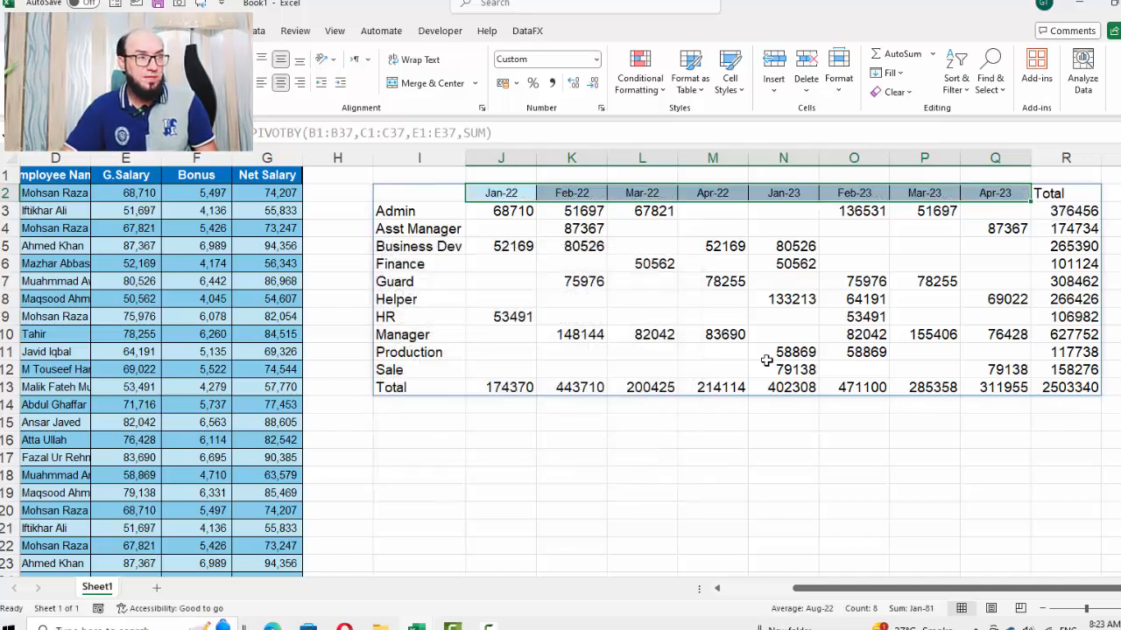
Add a field_headers argument of 3 to the PIVOTBY formula to show the field headers
{"action": "key", "text": "Down"}
{"action": "key", "text": "Up"}
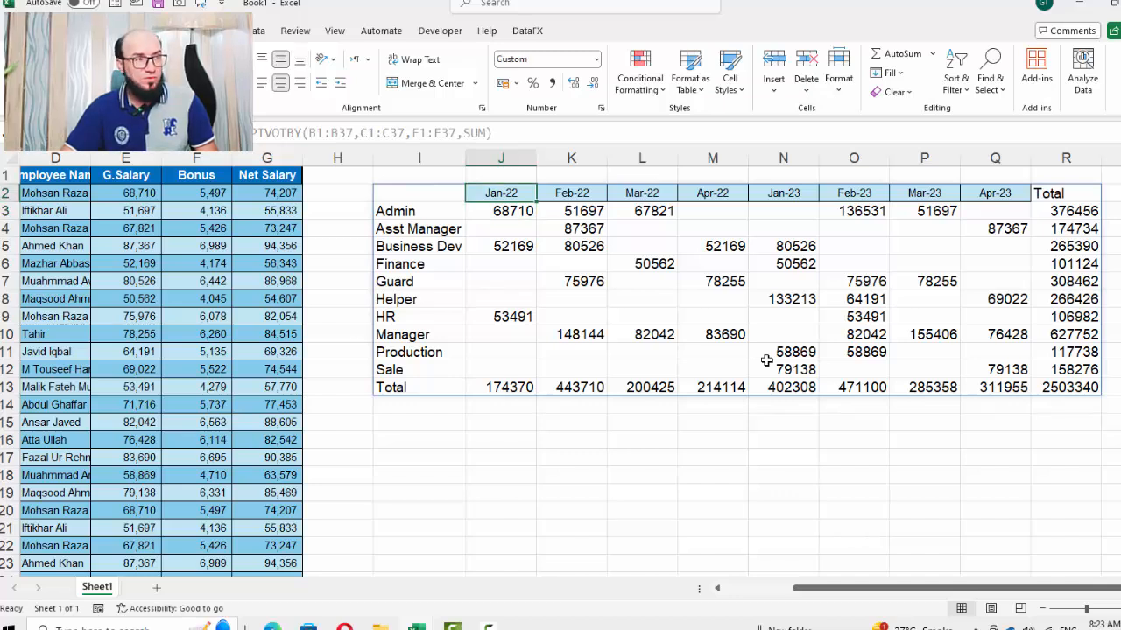
{"action": "key", "text": "Down"}
{"action": "key", "text": "Left"}
{"action": "key", "text": "ctrl+shift+Down"}
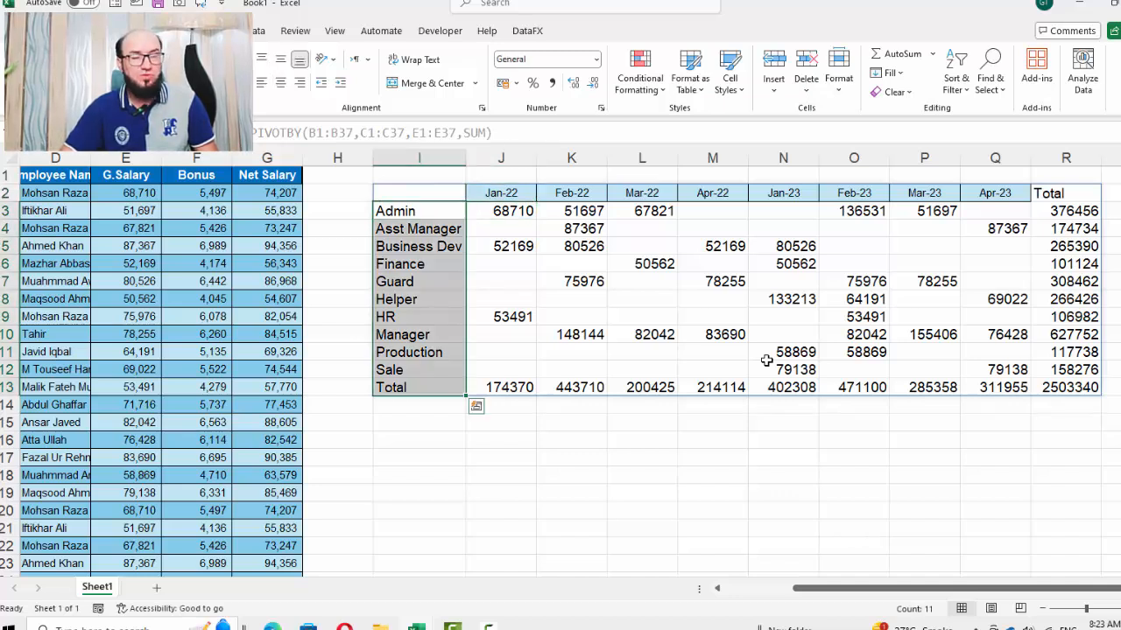
{"action": "key", "text": "Up"}
{"action": "key", "text": "Up"}
{"action": "key", "text": "Down"}
{"action": "key", "text": "F2"}
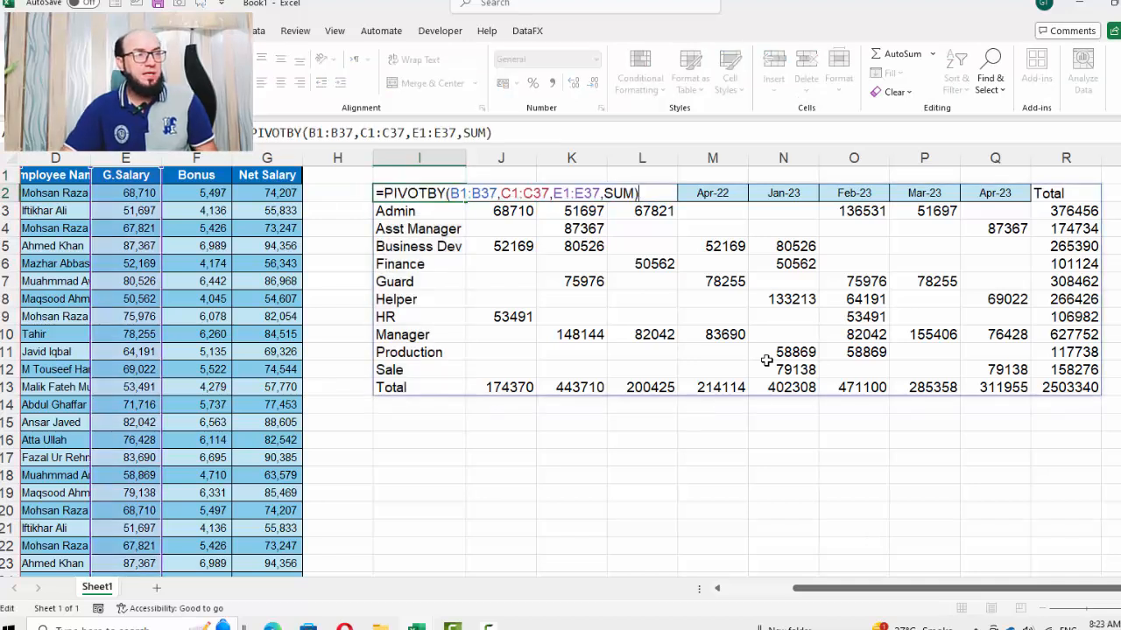
{"action": "key", "text": "Left"}
{"action": "type", "text": ","}
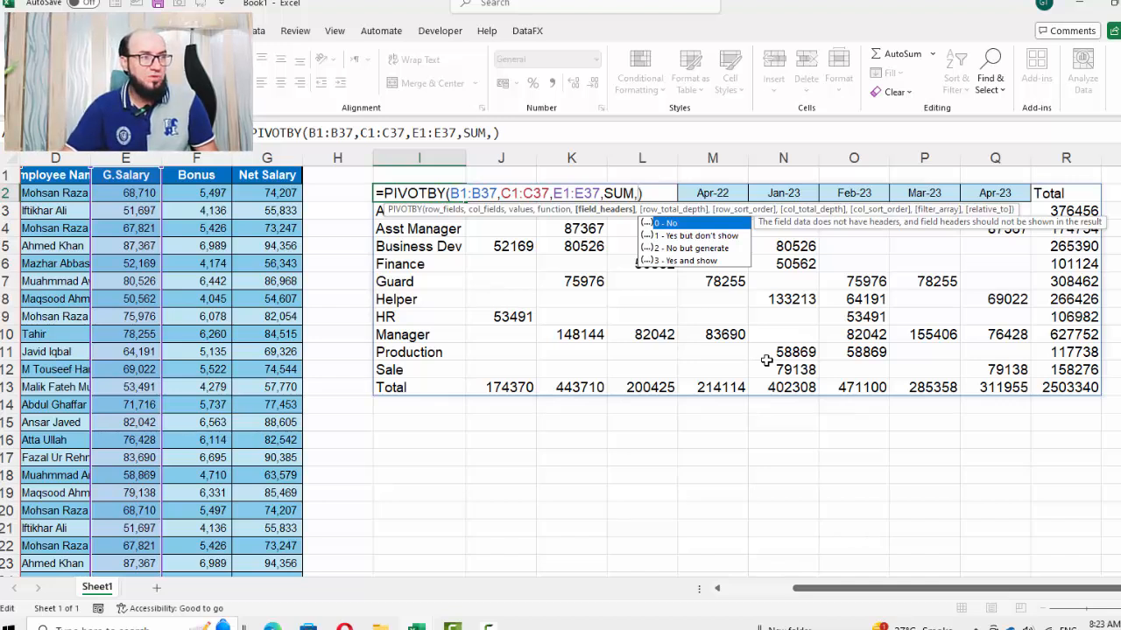
{"action": "key", "text": "Down"}
{"action": "key", "text": "Down"}
{"action": "key", "text": "Down"}
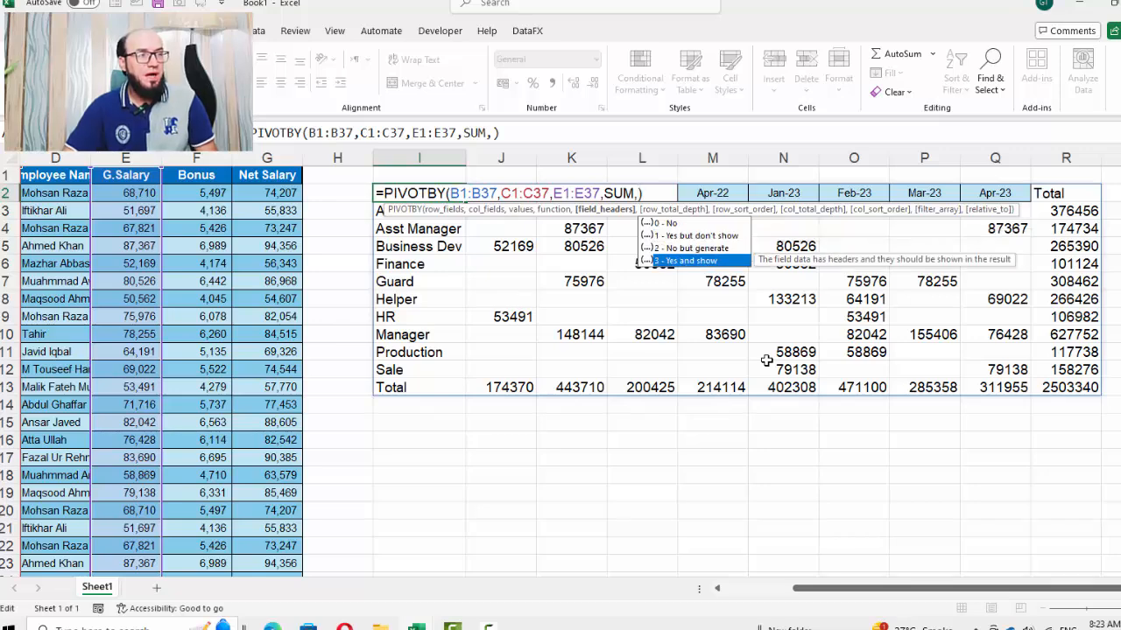
{"action": "key", "text": "Tab"}
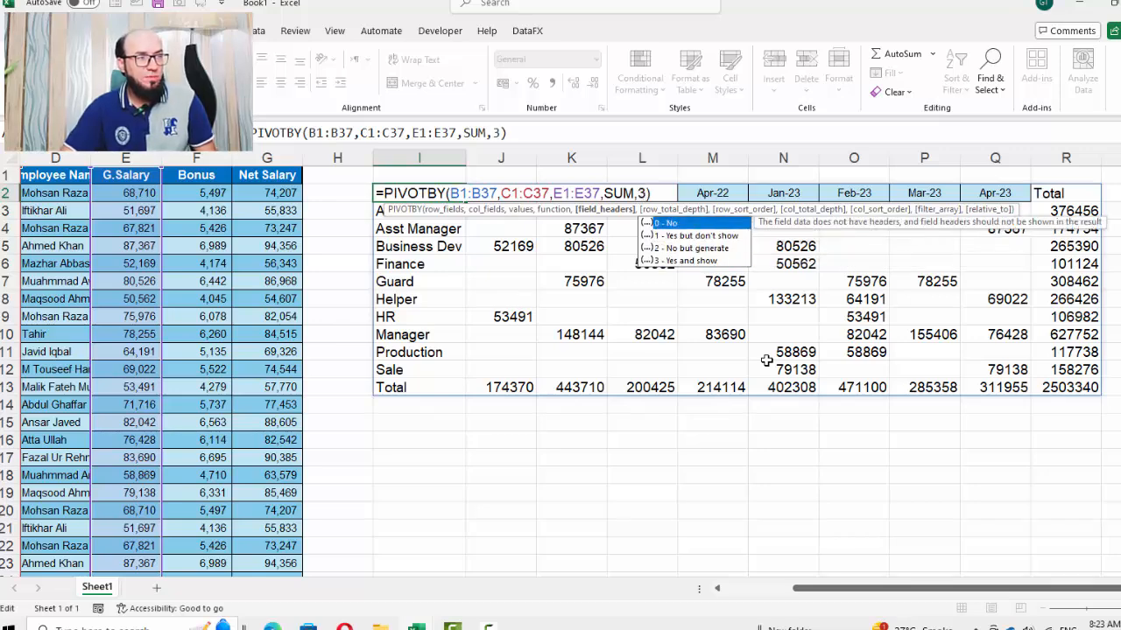
{"action": "key", "text": "Return"}
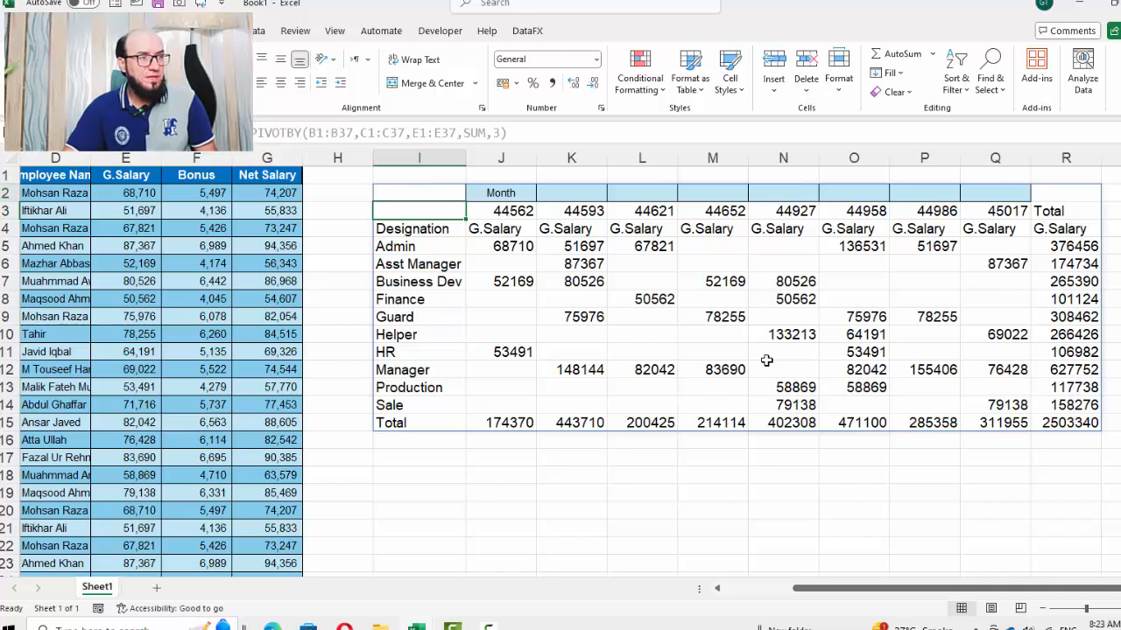
{"action": "key", "text": "Up"}
{"action": "key", "text": "Right"}
{"action": "key", "text": "Down"}
{"action": "key", "text": "Left"}
{"action": "key", "text": "Up"}
{"action": "key", "text": "F2"}
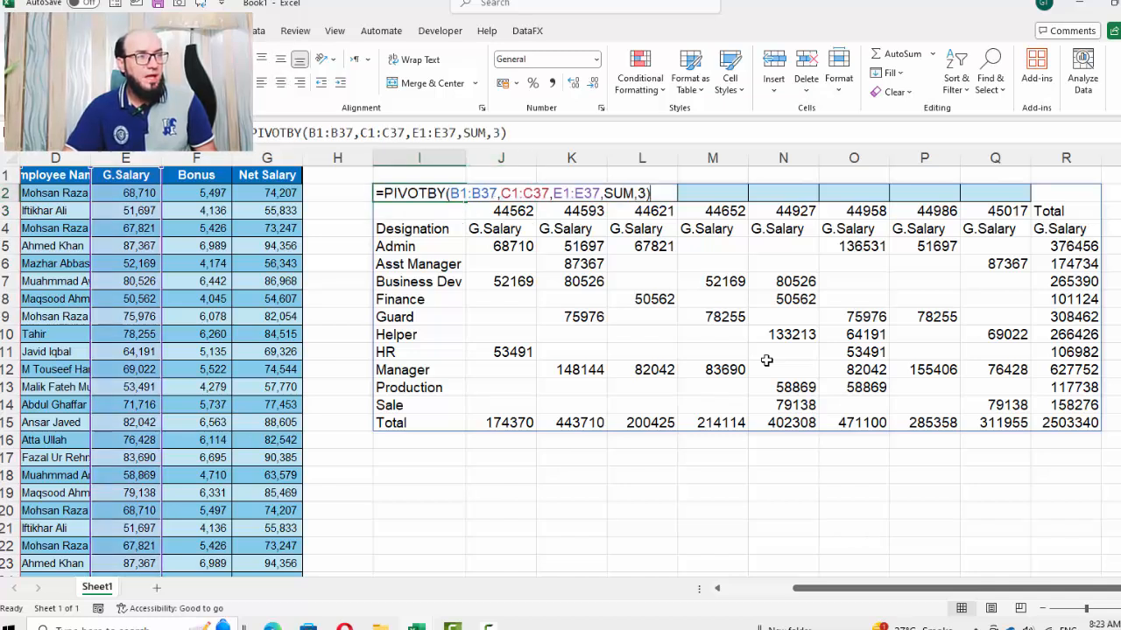
{"action": "key", "text": "Left"}
{"action": "type", "text": ","}
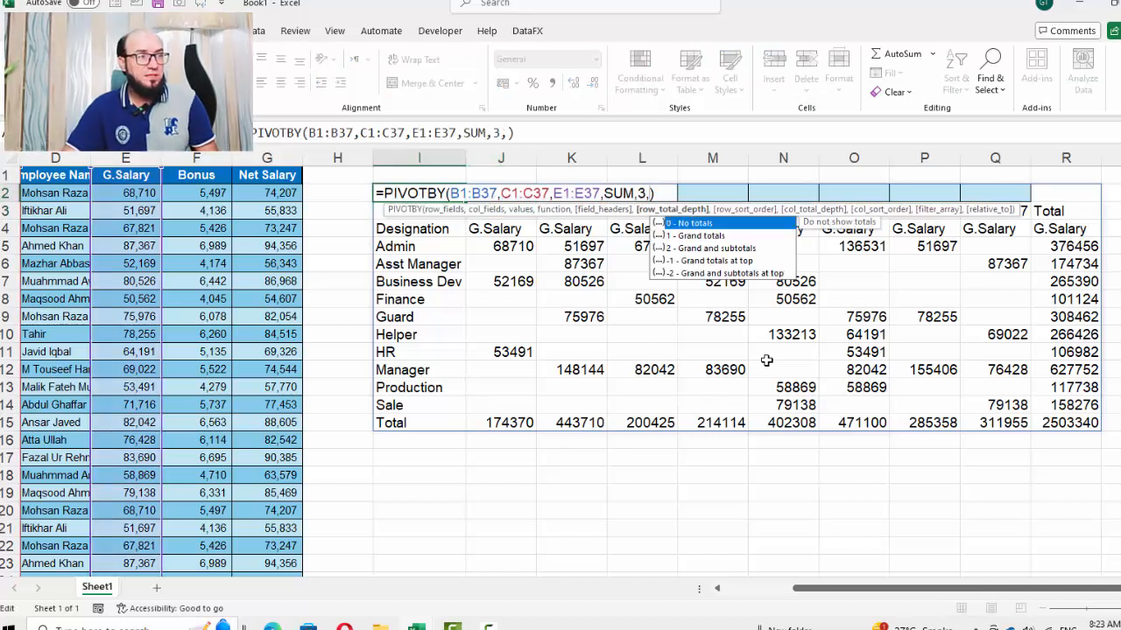
{"action": "key", "text": "Escape"}
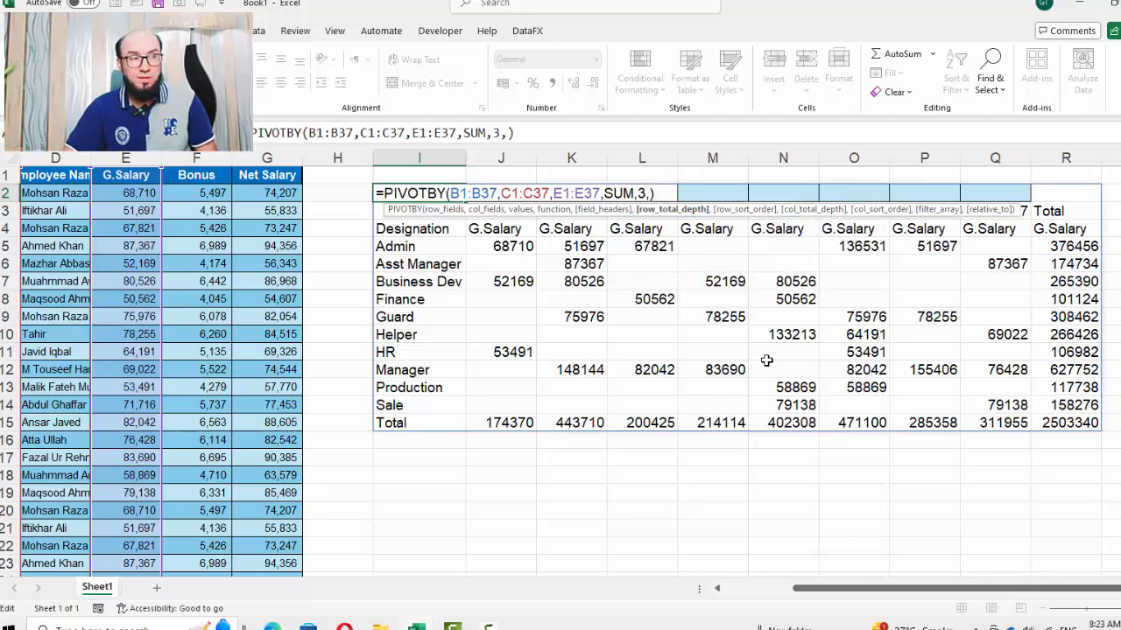
{"action": "key", "text": "Left"}
{"action": "key", "text": "Escape"}
{"action": "key", "text": "Left"}
{"action": "key", "text": "Left"}
{"action": "key", "text": "Left"}
{"action": "key", "text": "Left"}
{"action": "key", "text": "Left"}
{"action": "key", "text": "Left"}
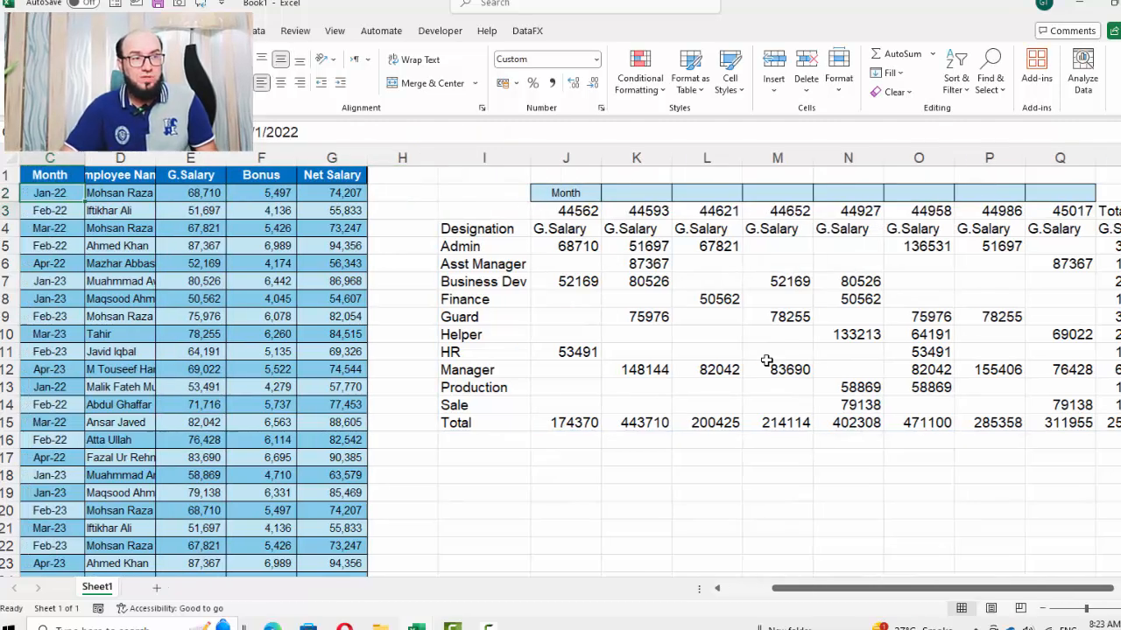
{"action": "key", "text": "Down"}
{"action": "key", "text": "Down"}
{"action": "key", "text": "Down"}
{"action": "key", "text": "Down"}
{"action": "key", "text": "Down"}
{"action": "key", "text": "Down"}
{"action": "key", "text": "Down"}
{"action": "key", "text": "Down"}
{"action": "key", "text": "Down"}
{"action": "key", "text": "Right"}
{"action": "key", "text": "Right"}
{"action": "key", "text": "Right"}
{"action": "key", "text": "Right"}
{"action": "key", "text": "Right"}
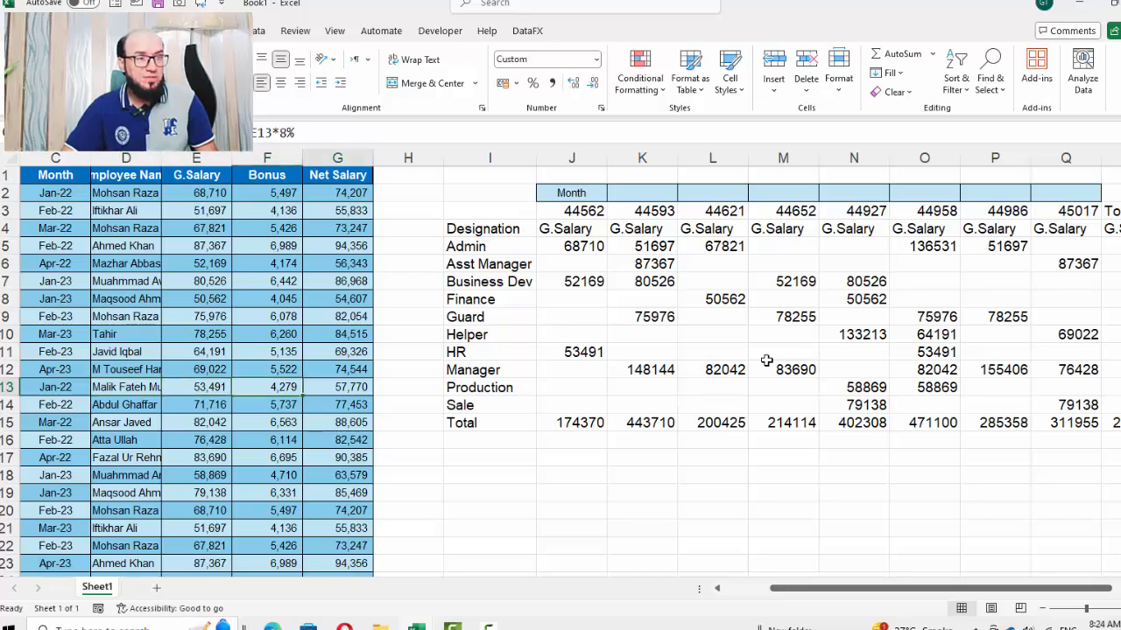
{"action": "key", "text": "Down"}
{"action": "key", "text": "Down"}
{"action": "key", "text": "Down"}
{"action": "key", "text": "Down"}
{"action": "key", "text": "Down"}
{"action": "key", "text": "Down"}
{"action": "key", "text": "Down"}
{"action": "key", "text": "Down"}
{"action": "key", "text": "Down"}
{"action": "key", "text": "Down"}
{"action": "key", "text": "Down"}
{"action": "key", "text": "Down"}
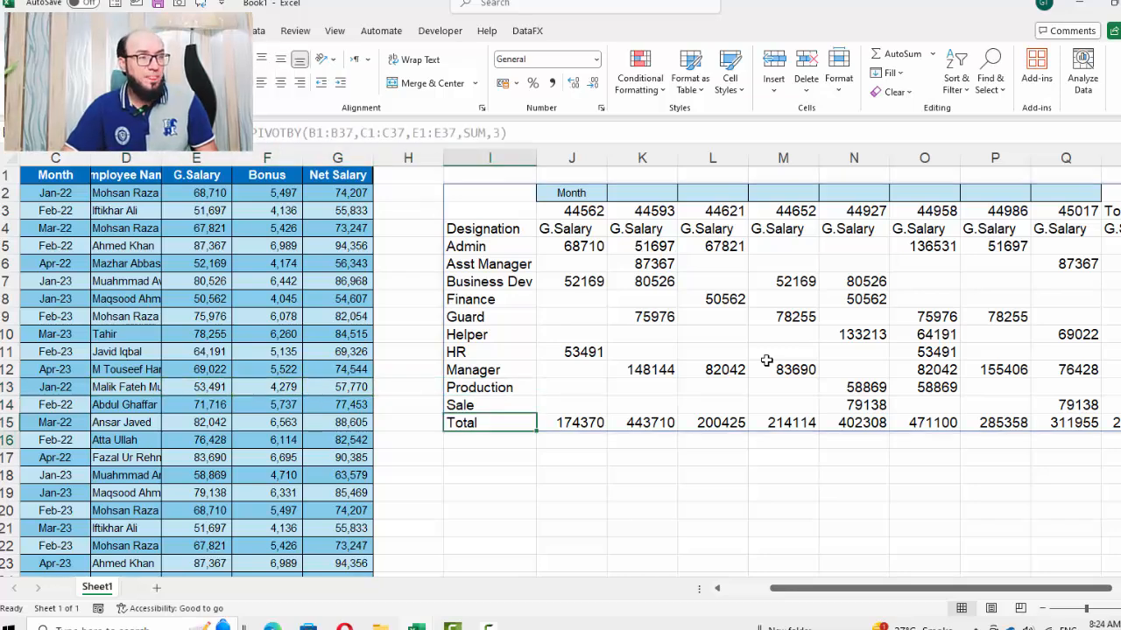
{"action": "key", "text": "Up"}
{"action": "key", "text": "Up"}
{"action": "key", "text": "Up"}
{"action": "key", "text": "Up"}
{"action": "key", "text": "Up"}
{"action": "key", "text": "Up"}
{"action": "key", "text": "Up"}
{"action": "key", "text": "Up"}
{"action": "key", "text": "Up"}
{"action": "key", "text": "Up"}
{"action": "key", "text": "Up"}
{"action": "key", "text": "Up"}
{"action": "key", "text": "Up"}
{"action": "key", "text": "Up"}
{"action": "key", "text": "Up"}
{"action": "key", "text": "Up"}
{"action": "key", "text": "Up"}
{"action": "key", "text": "Up"}
{"action": "key", "text": "Up"}
{"action": "key", "text": "Up"}
{"action": "key", "text": "Up"}
{"action": "key", "text": "Up"}
{"action": "key", "text": "Up"}
{"action": "key", "text": "Up"}
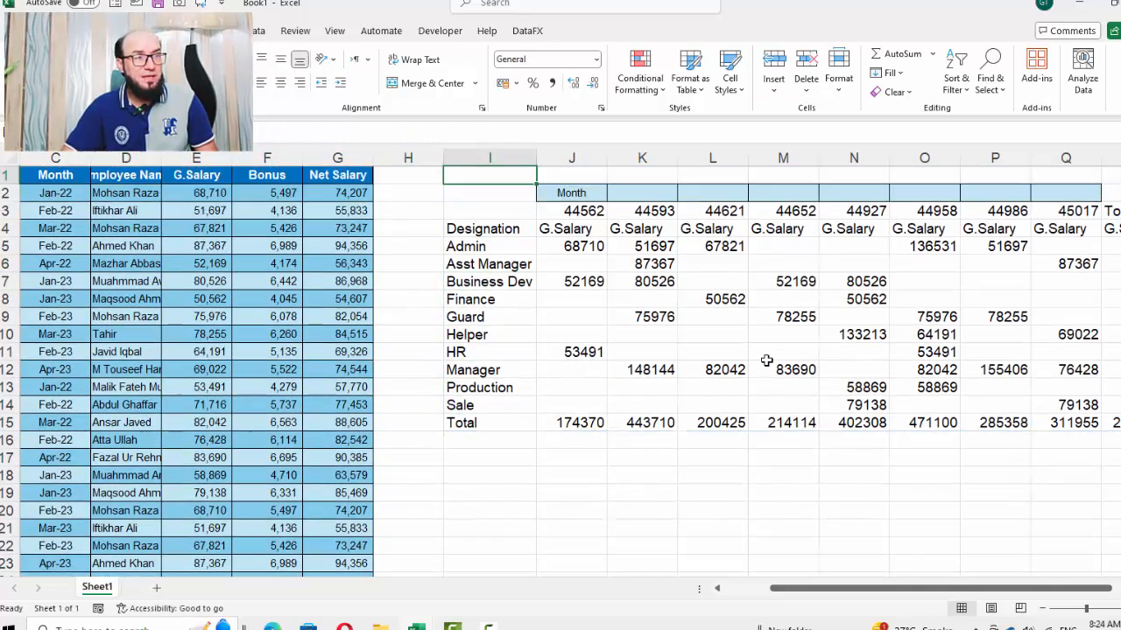
{"action": "key", "text": "Down"}
{"action": "key", "text": "Down"}
{"action": "key", "text": "Down"}
{"action": "key", "text": "Down"}
{"action": "key", "text": "Down"}
{"action": "key", "text": "Down"}
{"action": "key", "text": "Down"}
{"action": "key", "text": "Down"}
{"action": "key", "text": "Down"}
{"action": "key", "text": "Down"}
{"action": "key", "text": "Down"}
{"action": "key", "text": "Down"}
{"action": "key", "text": "Down"}
{"action": "key", "text": "Down"}
{"action": "key", "text": "Down"}
{"action": "key", "text": "Down"}
{"action": "key", "text": "Down"}
{"action": "key", "text": "Down"}
{"action": "key", "text": "Down"}
{"action": "key", "text": "Down"}
{"action": "key", "text": "Down"}
{"action": "key", "text": "Down"}
{"action": "key", "text": "Down"}
{"action": "key", "text": "Down"}
{"action": "key", "text": "Down"}
{"action": "key", "text": "Down"}
{"action": "key", "text": "Down"}
{"action": "key", "text": "Down"}
{"action": "key", "text": "Down"}
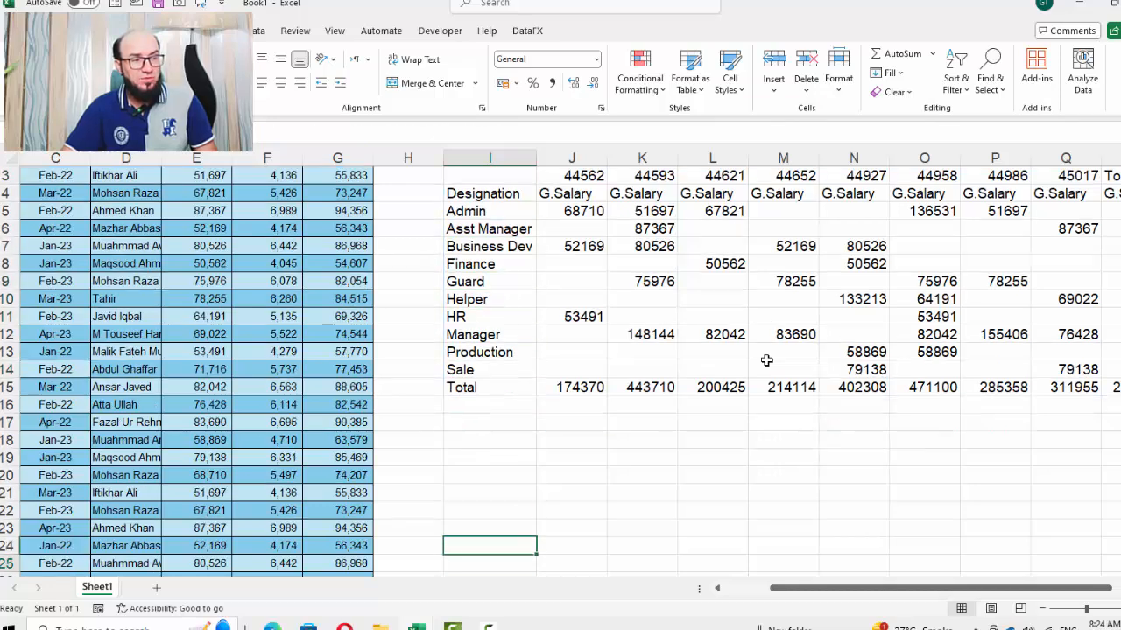
Start a new PIVOTBY formula in cell I21 using B1:C37 (Designation and Month) as the row fields
{"action": "key", "text": "Up"}
{"action": "key", "text": "Up"}
{"action": "key", "text": "Up"}
{"action": "key", "text": "Up"}
{"action": "key", "text": "Up"}
{"action": "key", "text": "Up"}
{"action": "key", "text": "Up"}
{"action": "key", "text": "Up"}
{"action": "key", "text": "Up"}
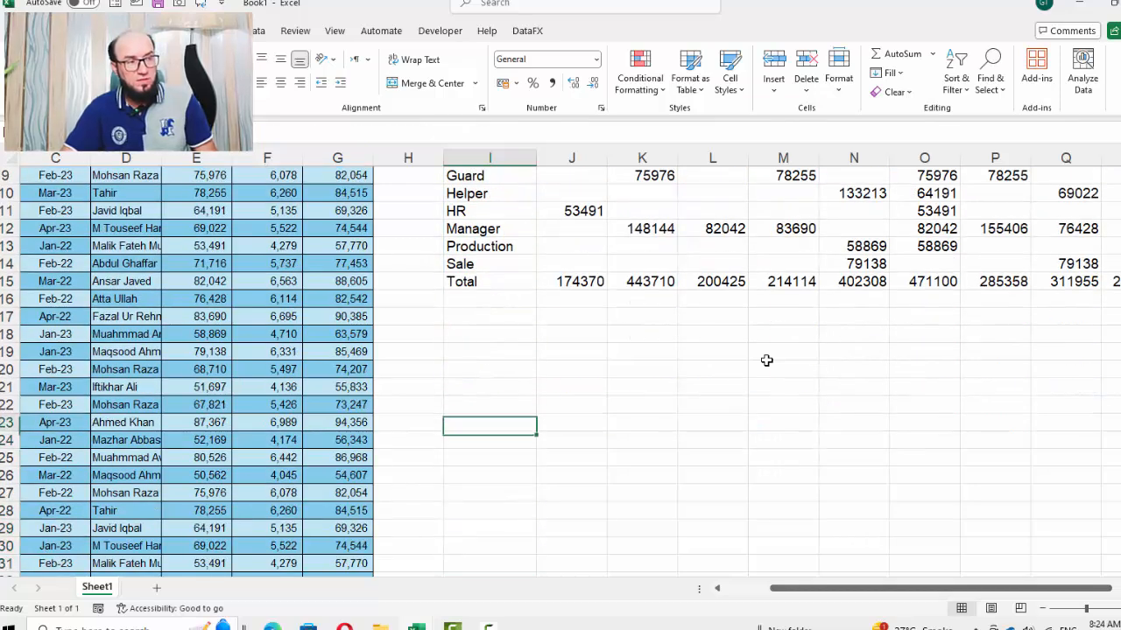
{"action": "type", "text": "=p"}
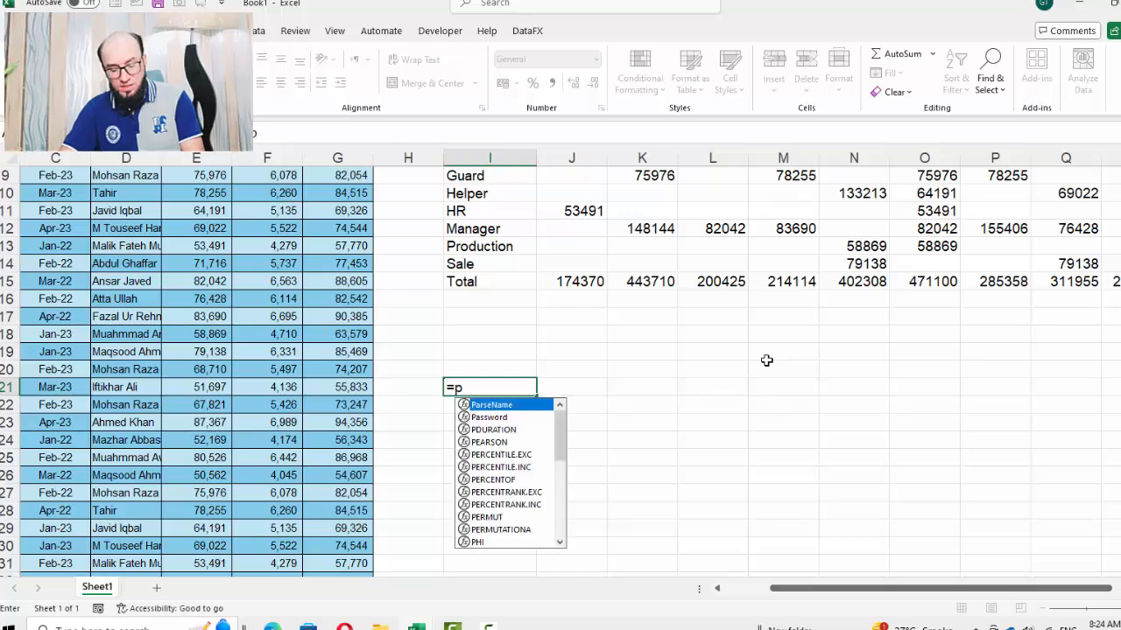
{"action": "type", "text": "iv"}
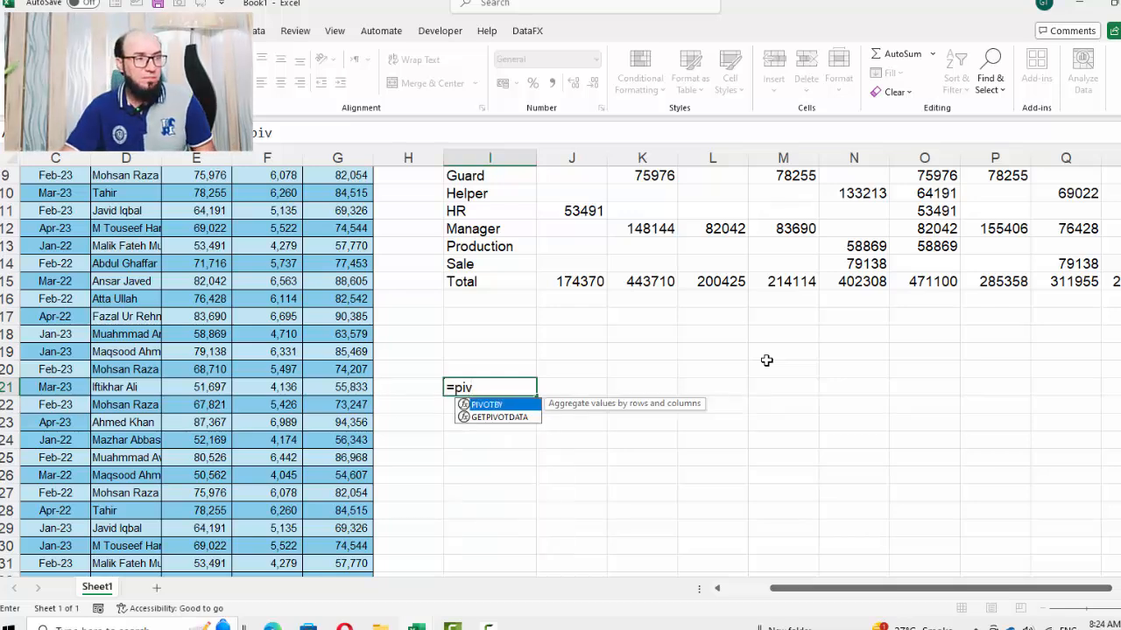
{"action": "key", "text": "Tab"}
{"action": "key", "text": "Left"}
{"action": "key", "text": "Left"}
{"action": "key", "text": "Left"}
{"action": "key", "text": "Left"}
{"action": "key", "text": "Left"}
{"action": "key", "text": "Left"}
{"action": "key", "text": "Left"}
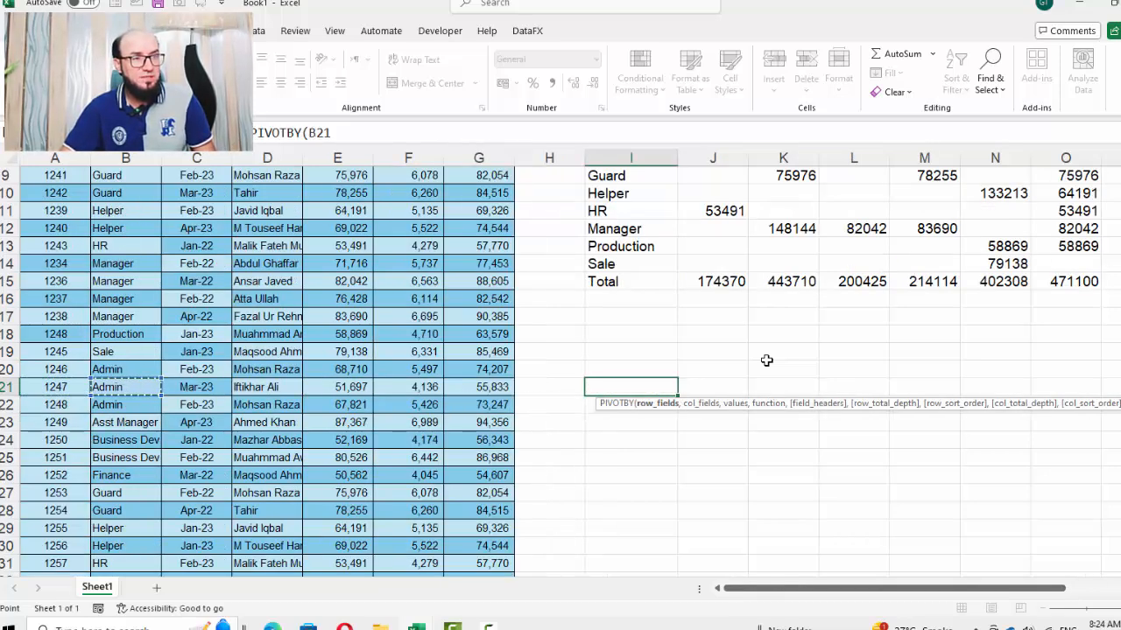
{"action": "key", "text": "ctrl+Up"}
{"action": "key", "text": "shift+Right"}
{"action": "key", "text": "ctrl+shift+Down"}
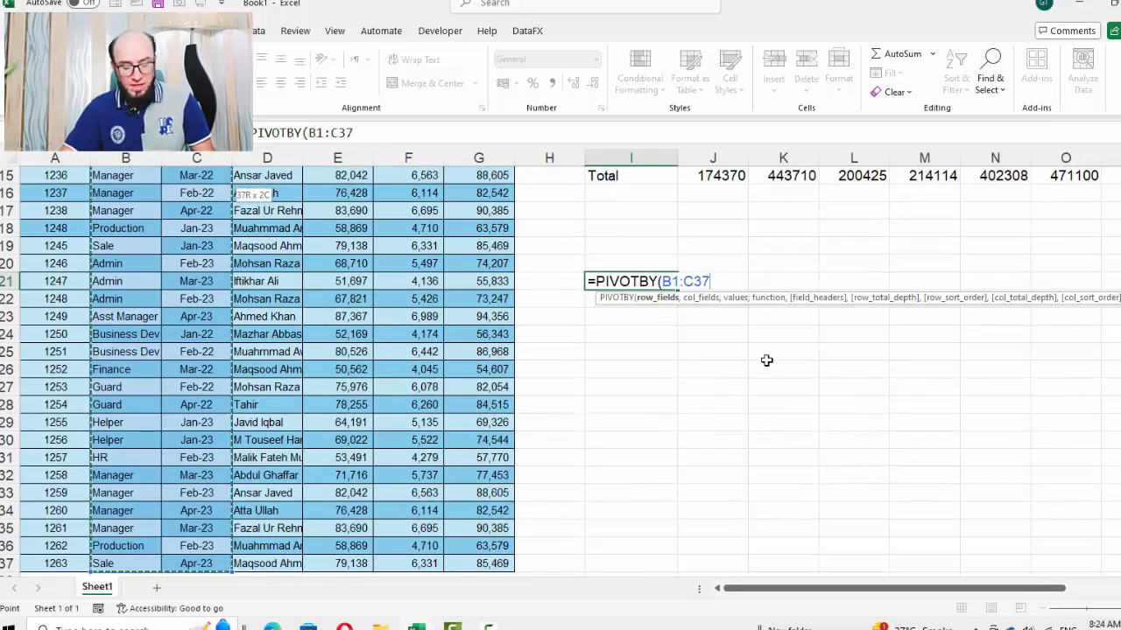
Leave the column fields empty and add G1:G37 as the values with the SUM function
{"action": "type", "text": ","}
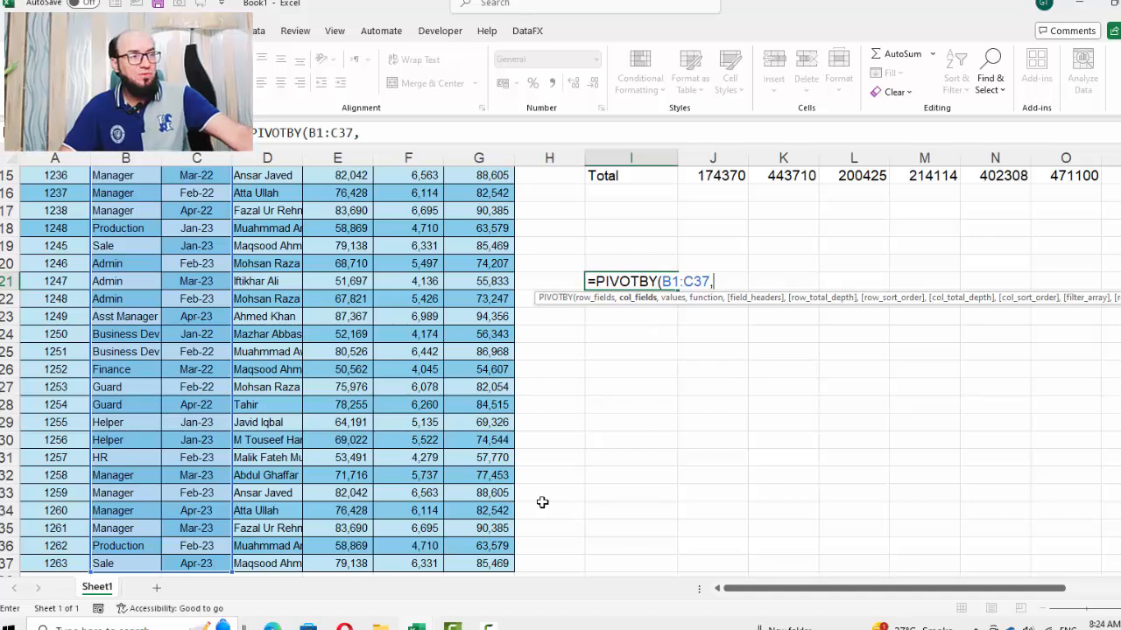
{"action": "scroll", "coordinate": [547, 516], "scroll_direction": "up", "scroll_amount": 5}
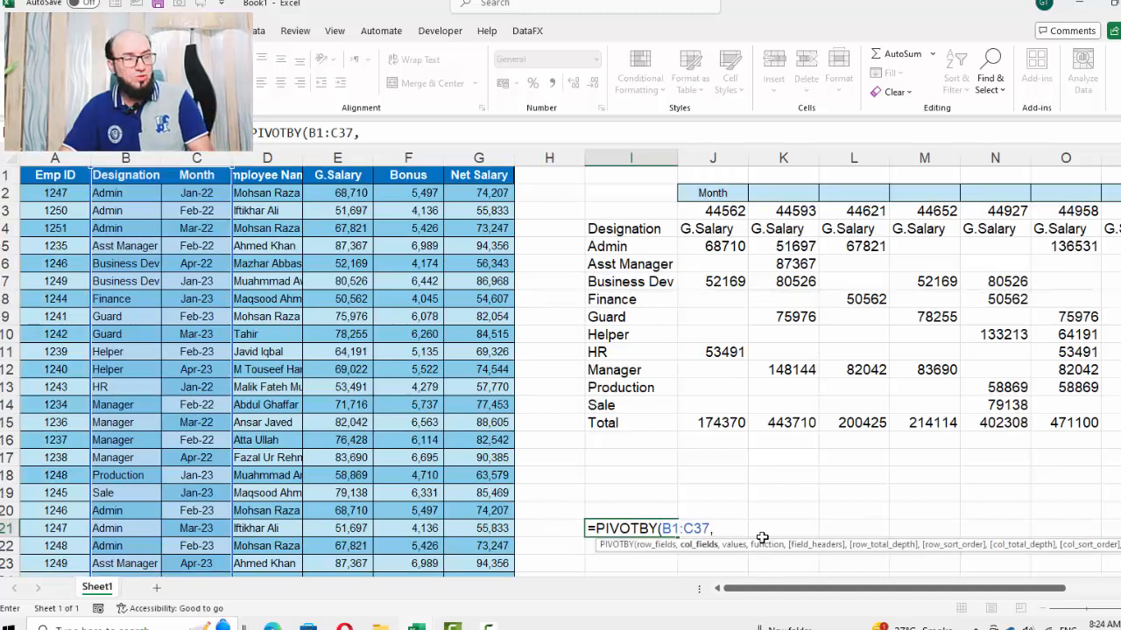
{"action": "type", "text": ","}
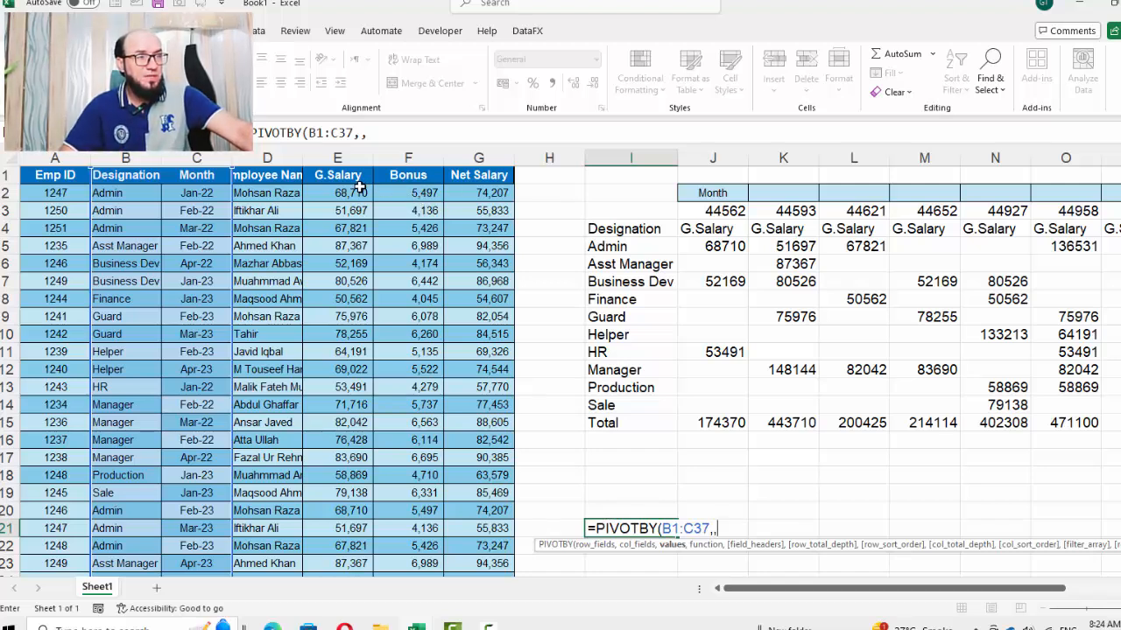
{"action": "left_click", "coordinate": [480, 176]}
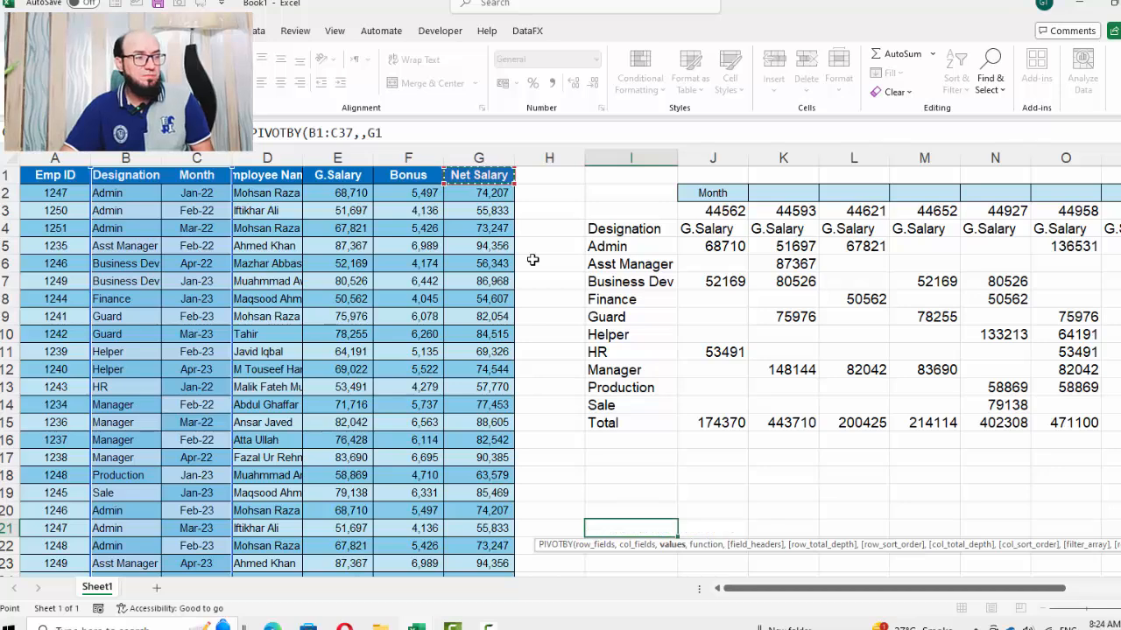
{"action": "key", "text": "ctrl+shift+Down"}
{"action": "type", "text": ","}
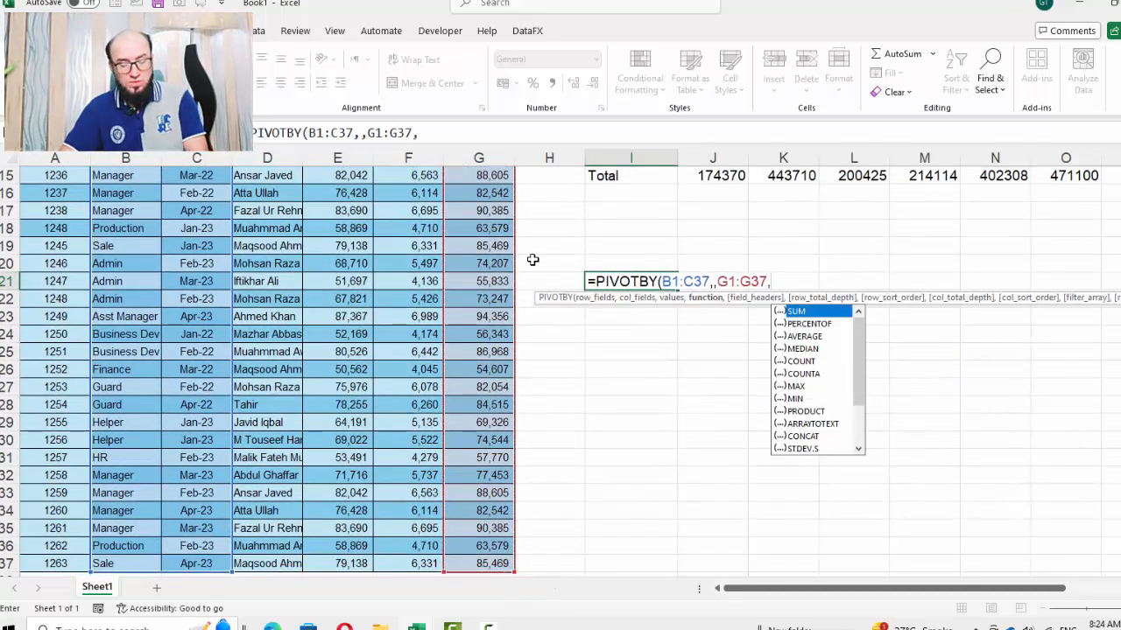
{"action": "type", "text": "sum"}
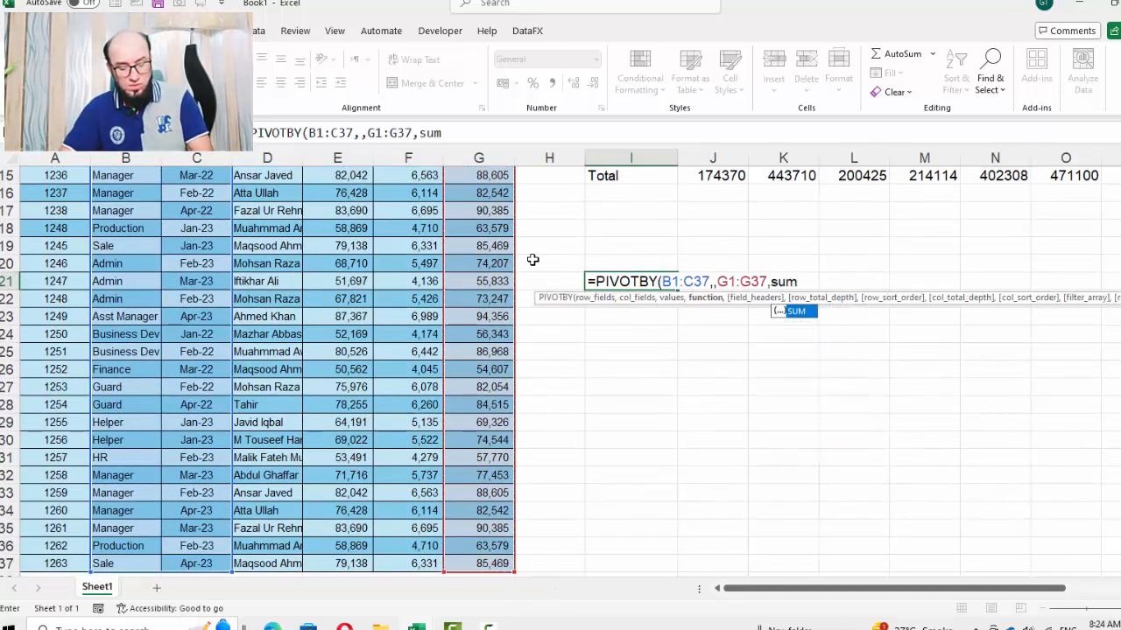
{"action": "type", "text": ")"}
{"action": "key", "text": "BackSpace"}
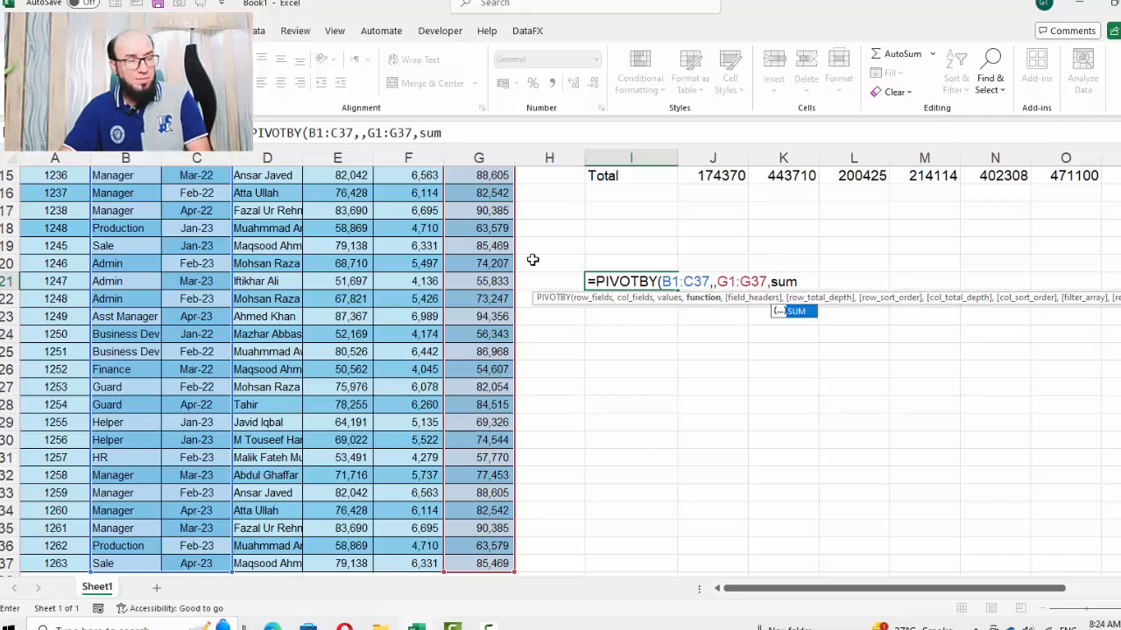
Finish the formula with field_headers 3 and row_total_depth 2 for grand and subtotals, and enter it
{"action": "type", "text": ","}
{"action": "key", "text": "Down"}
{"action": "key", "text": "Down"}
{"action": "key", "text": "Down"}
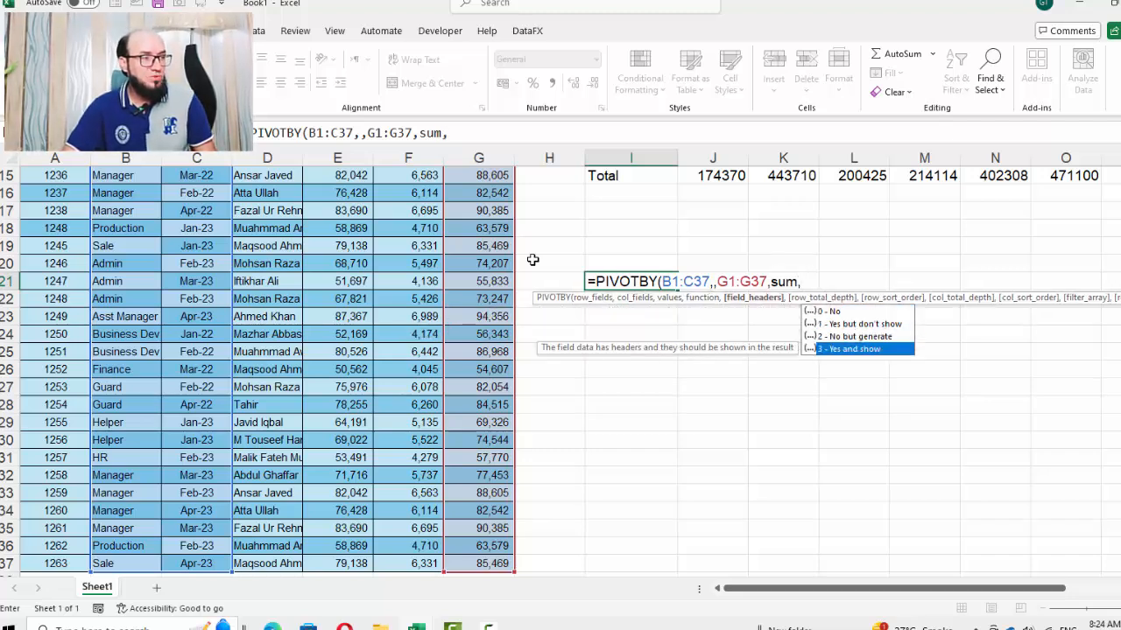
{"action": "type", "text": "3,"}
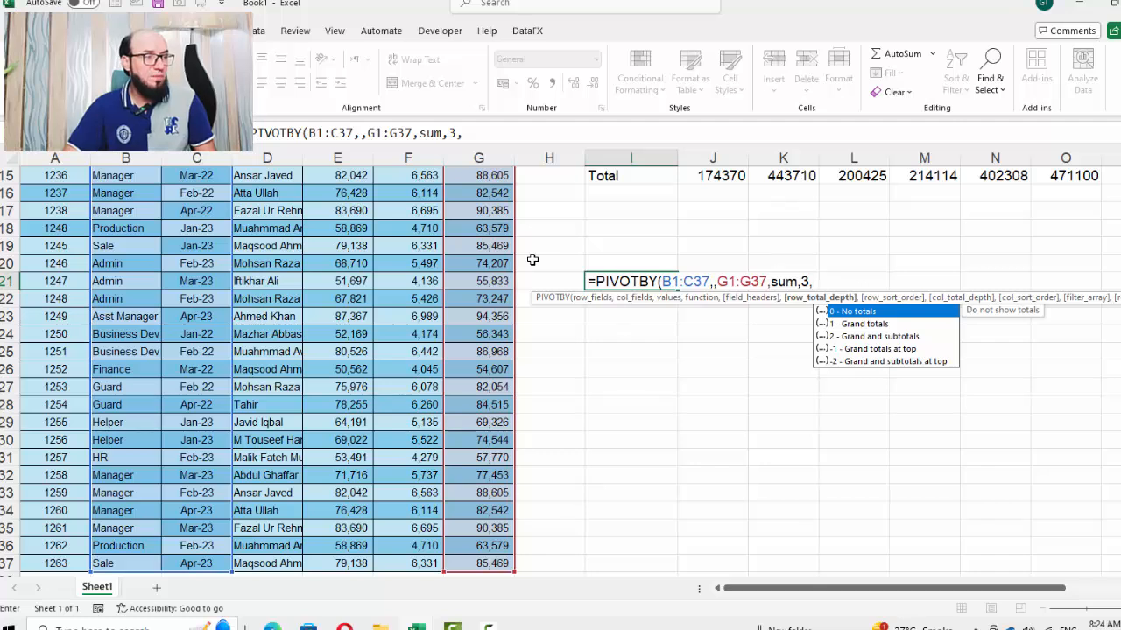
{"action": "key", "text": "Down"}
{"action": "key", "text": "Down"}
{"action": "key", "text": "Down"}
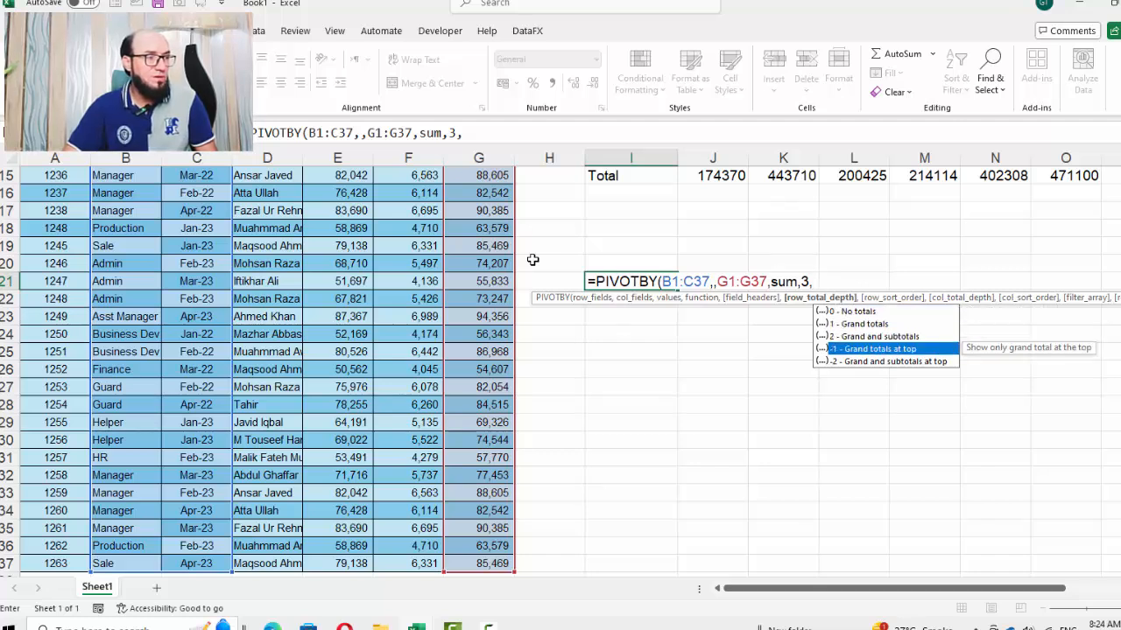
{"action": "key", "text": "Up"}
{"action": "type", "text": "2"}
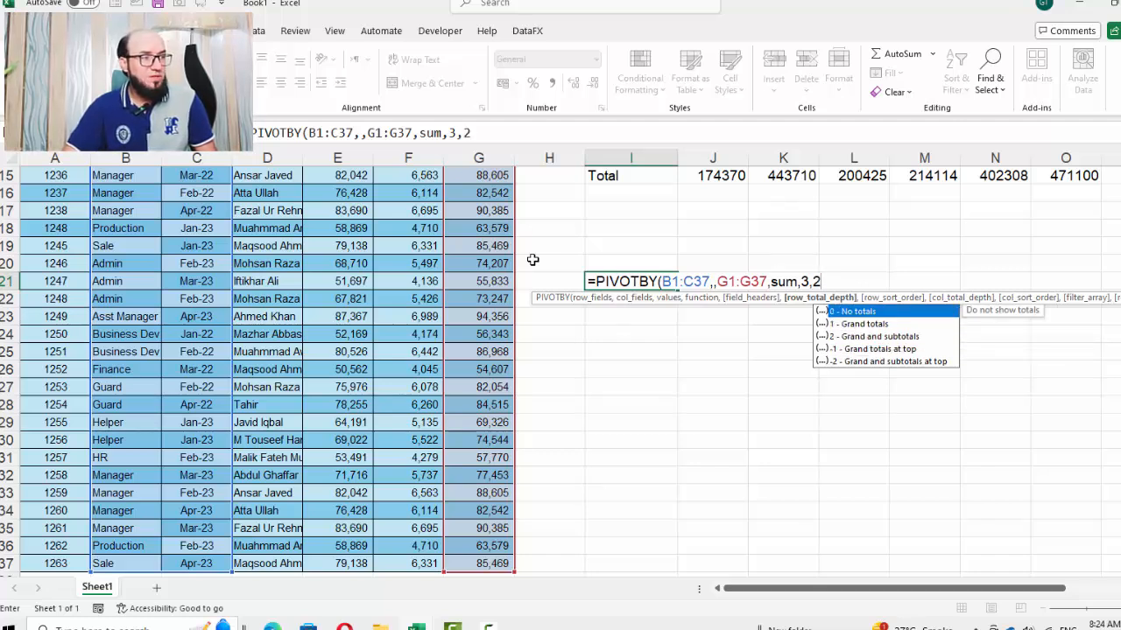
{"action": "type", "text": ")"}
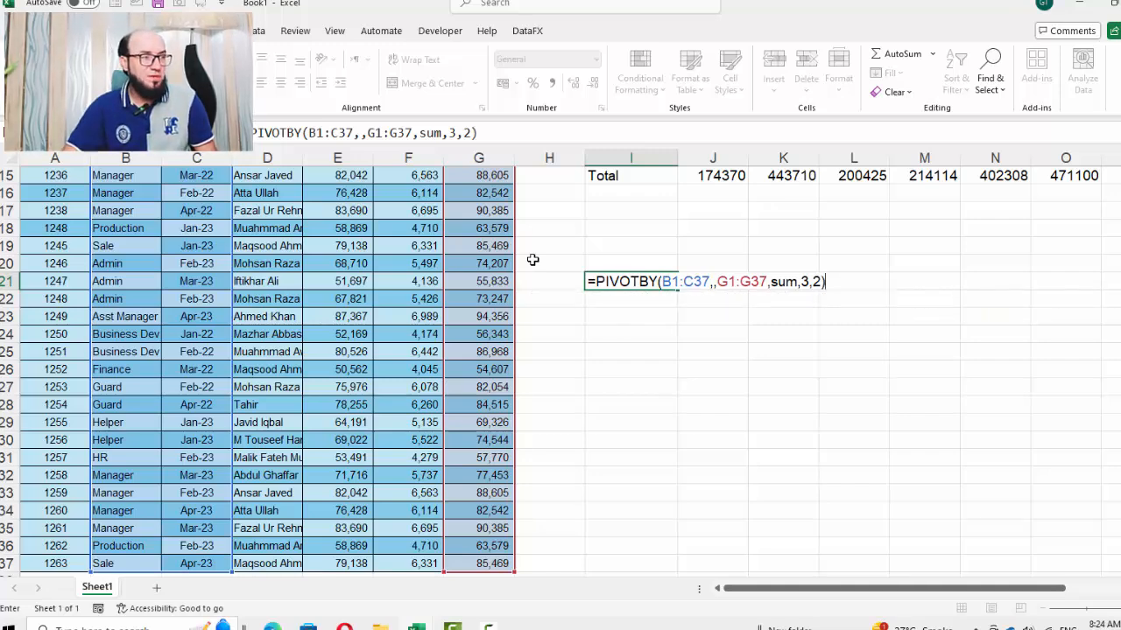
{"action": "key", "text": "Return"}
Bold the Admin and Asst Manager subtotal rows across columns I to K of the new result
{"action": "key", "text": "Down"}
{"action": "key", "text": "Down"}
{"action": "key", "text": "Down"}
{"action": "key", "text": "Down"}
{"action": "key", "text": "Down"}
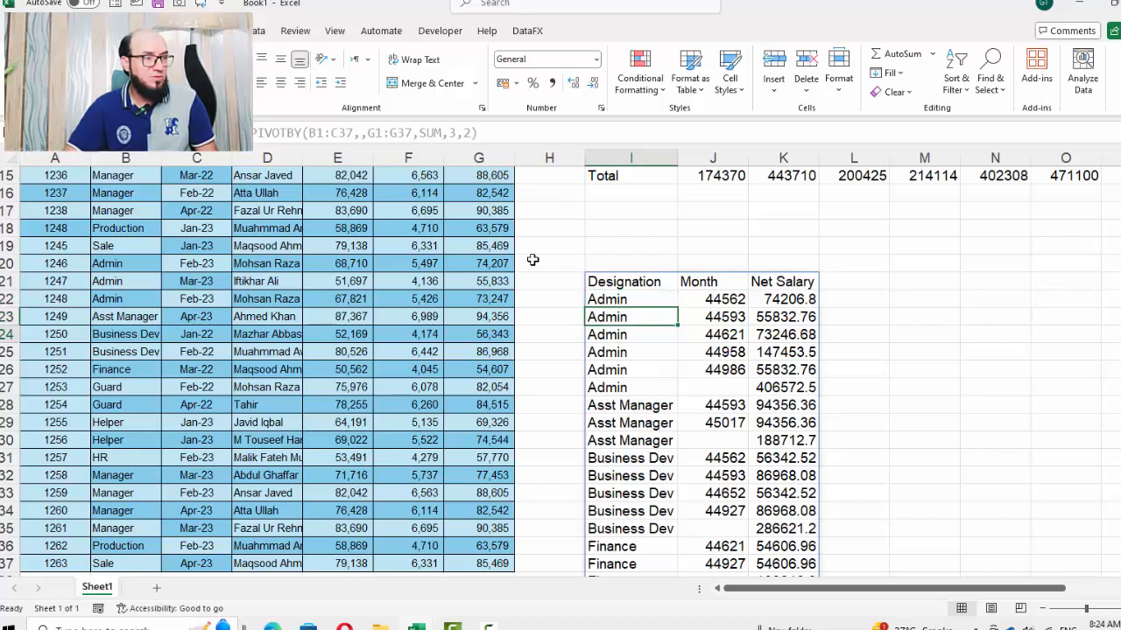
{"action": "key", "text": "shift+Right"}
{"action": "key", "text": "shift+Right"}
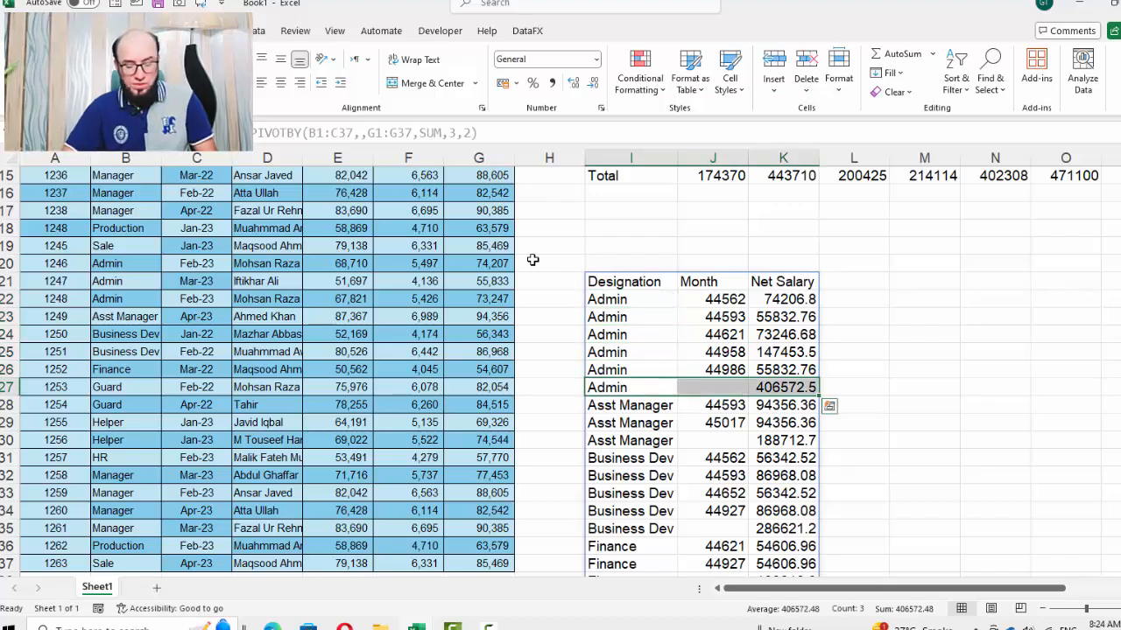
{"action": "key", "text": "ctrl+b"}
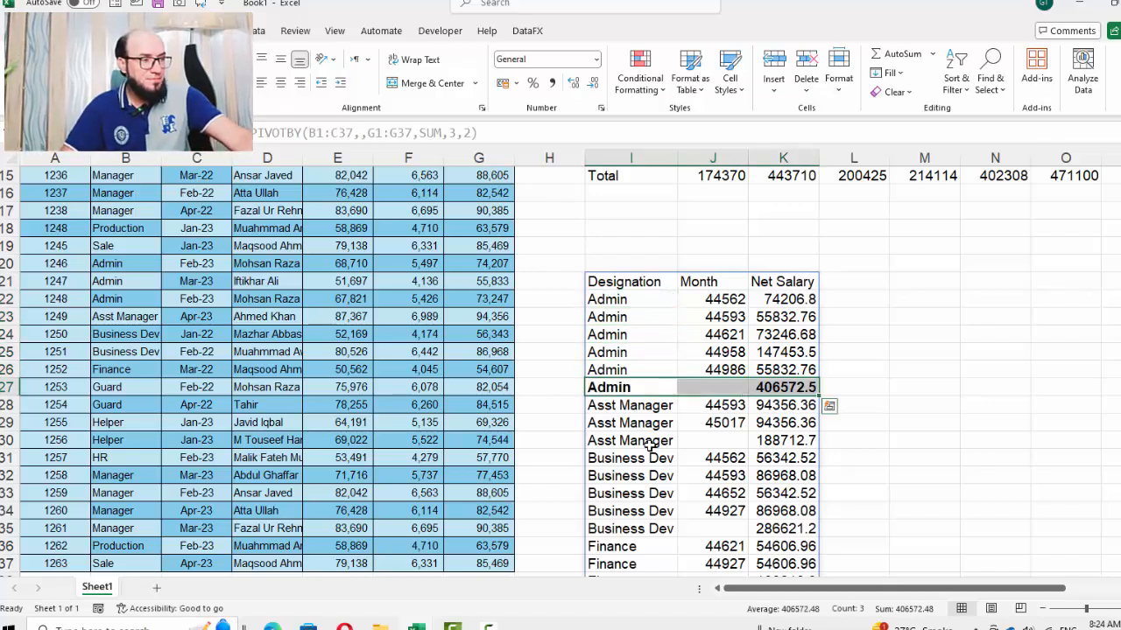
{"action": "left_click_drag", "start_coordinate": [626, 441], "coordinate": [763, 446]}
{"action": "key", "text": "ctrl+b"}
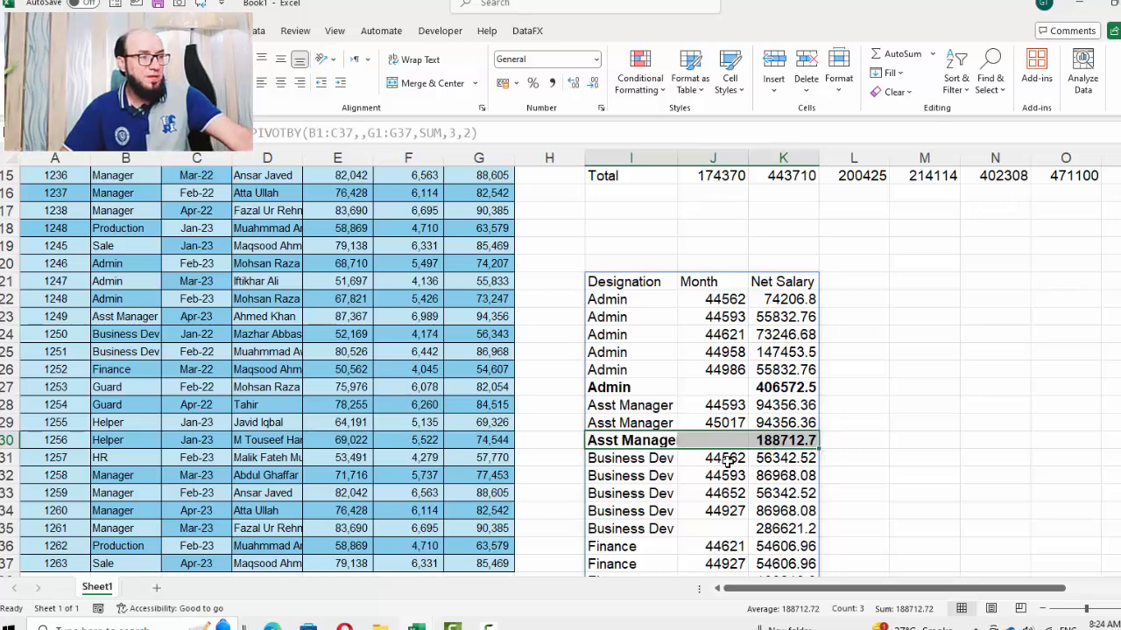
Bold the Business Dev and Finance subtotal rows and the Grand Total row of the result
{"action": "scroll", "coordinate": [727, 460], "scroll_direction": "down", "scroll_amount": 3}
{"action": "left_click_drag", "start_coordinate": [632, 352], "coordinate": [758, 354]}
{"action": "key", "text": "ctrl+b"}
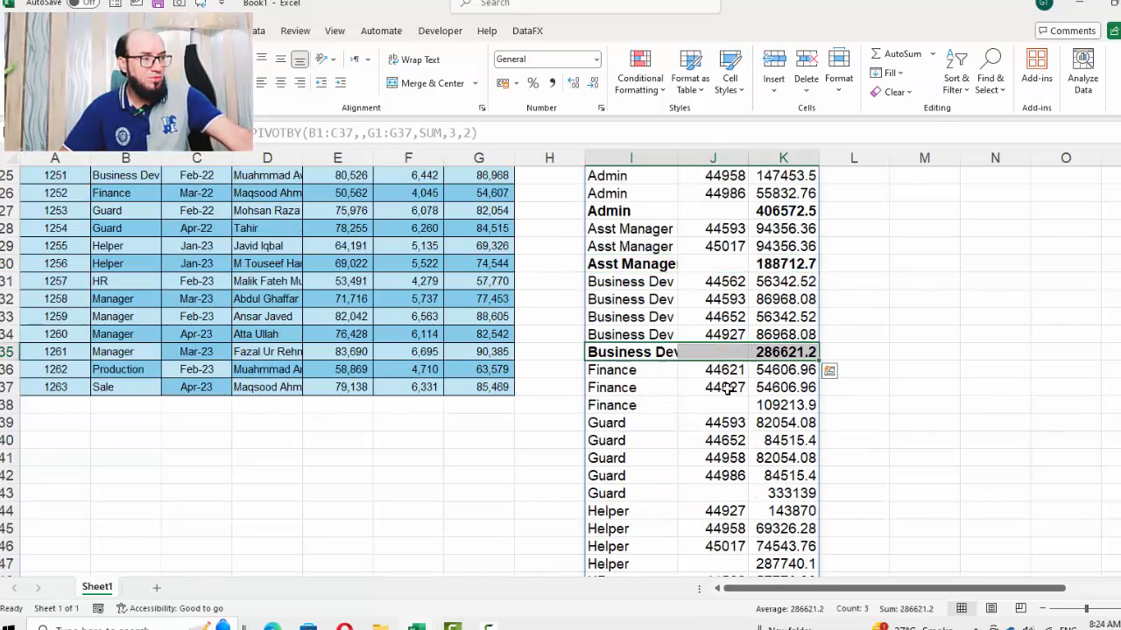
{"action": "left_click_drag", "start_coordinate": [637, 405], "coordinate": [758, 407]}
{"action": "key", "text": "ctrl+b"}
{"action": "scroll", "coordinate": [666, 431], "scroll_direction": "down", "scroll_amount": 3}
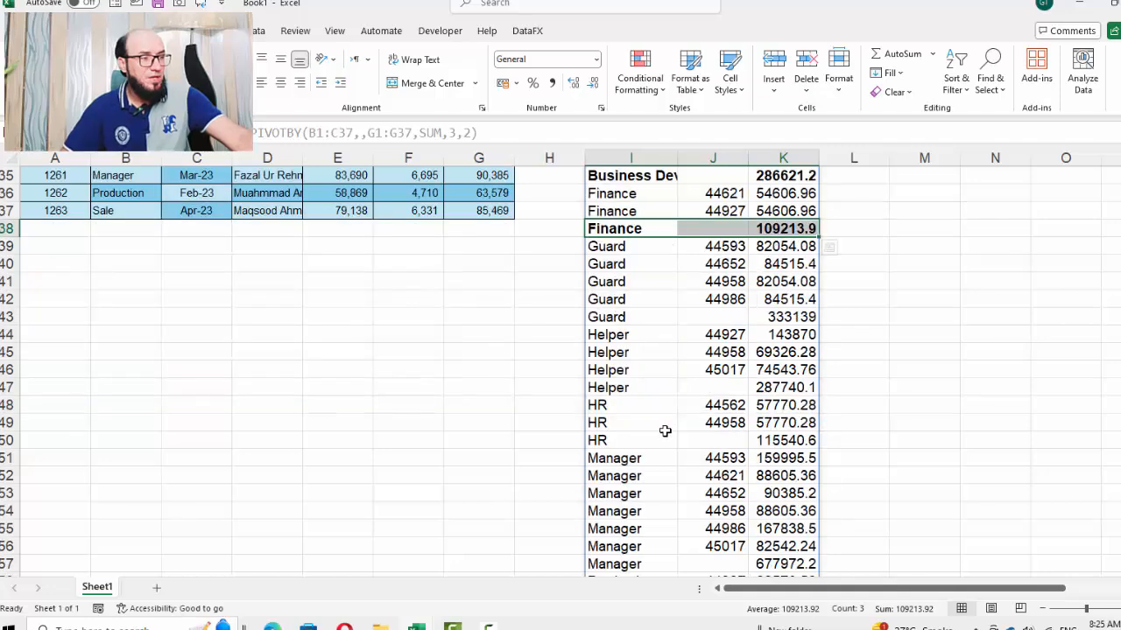
{"action": "scroll", "coordinate": [665, 431], "scroll_direction": "down", "scroll_amount": 3}
{"action": "left_click_drag", "start_coordinate": [663, 505], "coordinate": [770, 511]}
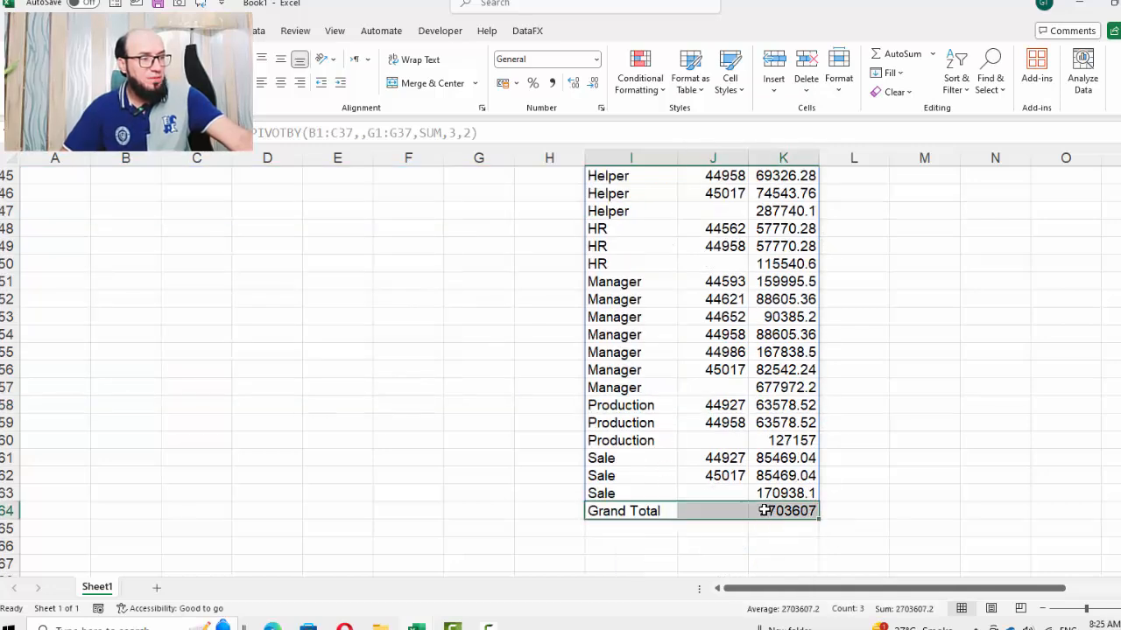
{"action": "key", "text": "ctrl+b"}
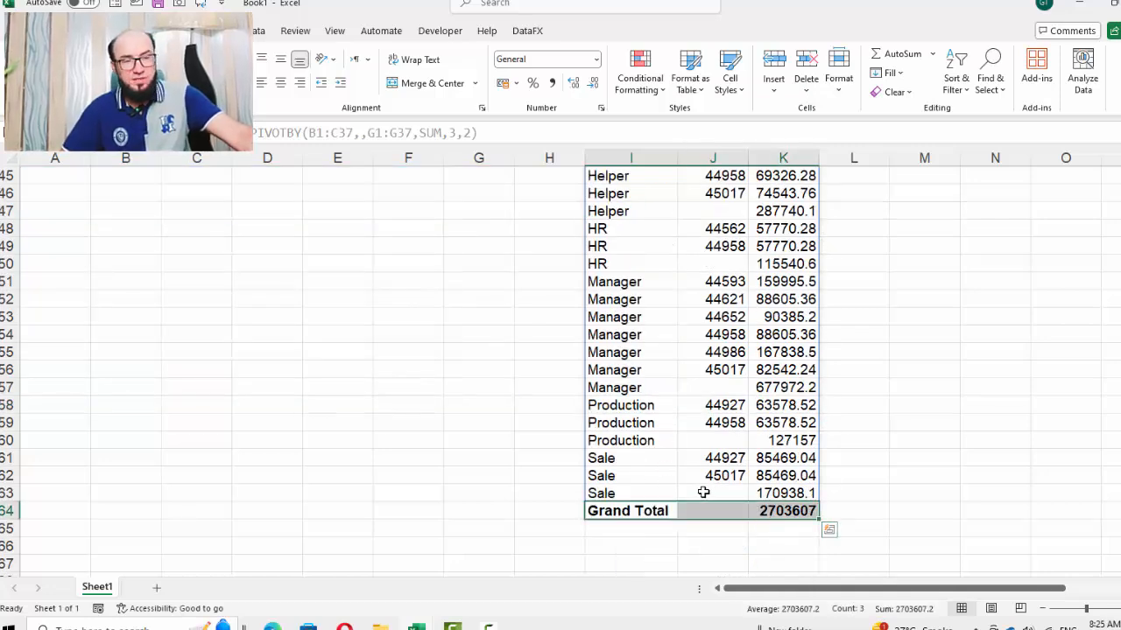
Edit the PIVOTBY formula in I21 to keep row_total_depth 2 and add row_sort_order 3, then enter it
{"action": "scroll", "coordinate": [703, 493], "scroll_direction": "up", "scroll_amount": 10}
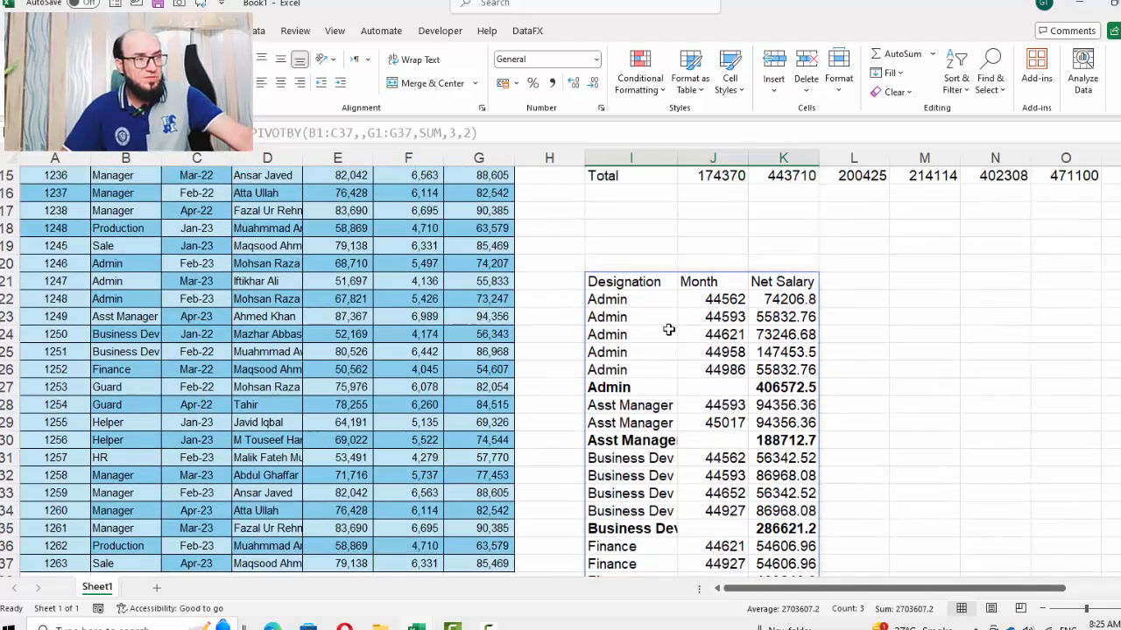
{"action": "left_click", "coordinate": [658, 284]}
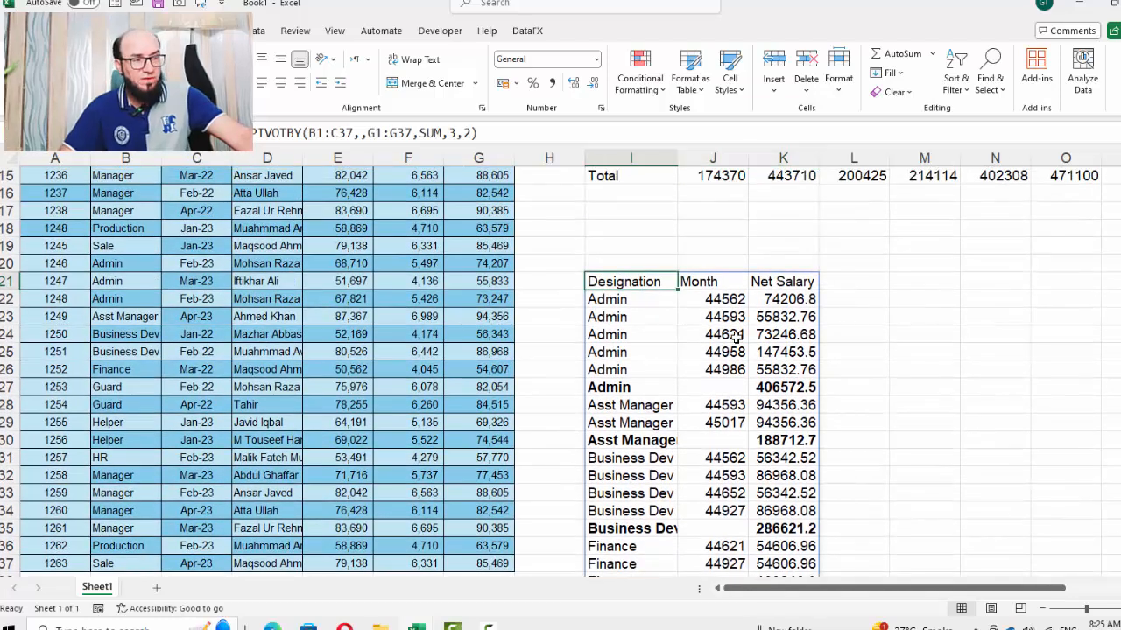
{"action": "key", "text": "F2"}
{"action": "key", "text": "Left"}
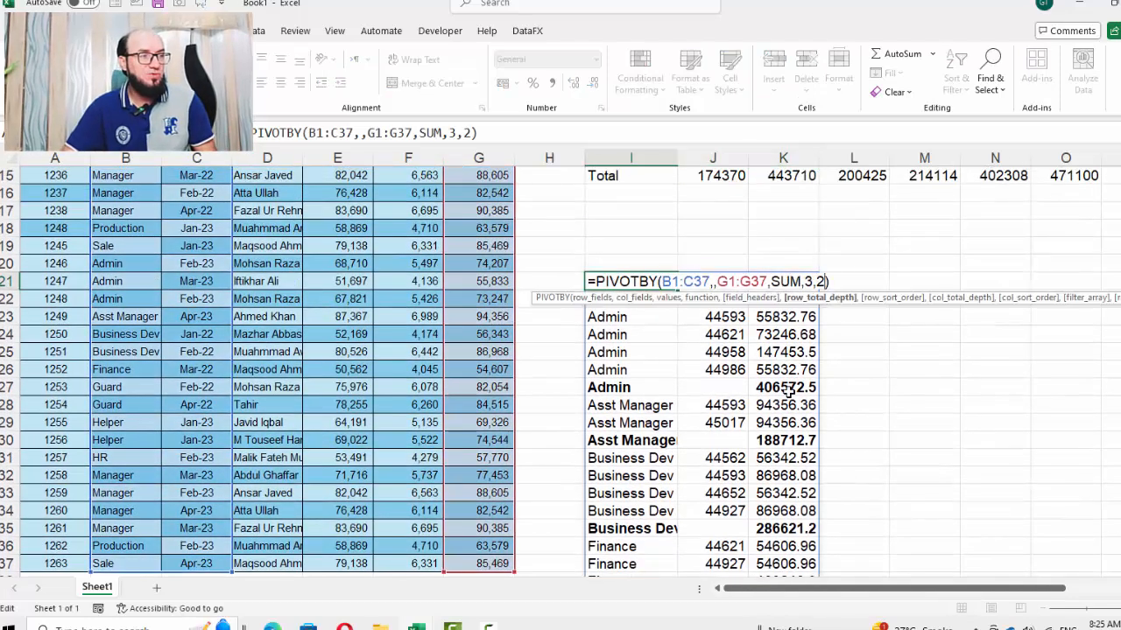
{"action": "key", "text": "BackSpace"}
{"action": "key", "text": "Down"}
{"action": "key", "text": "Down"}
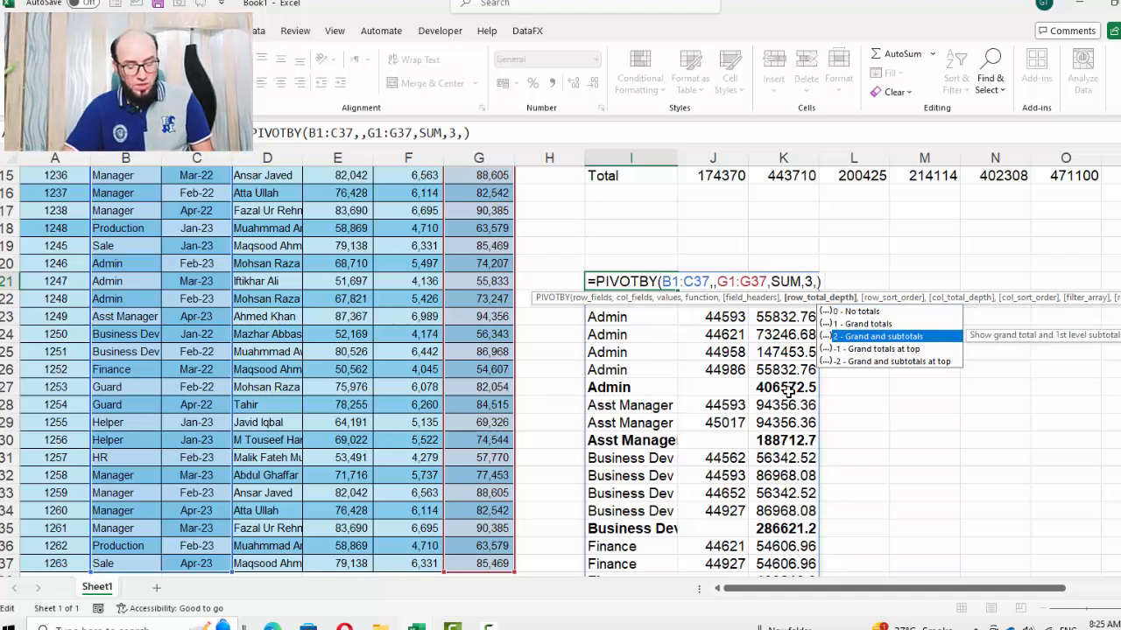
{"action": "key", "text": "Tab"}
{"action": "type", "text": ","}
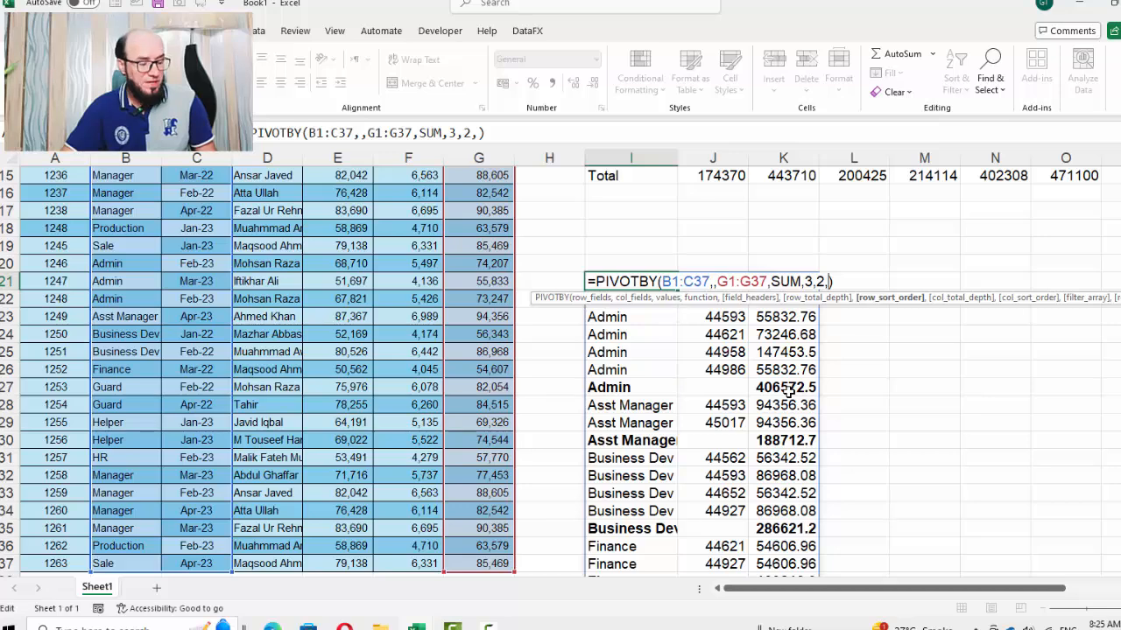
{"action": "type", "text": "3"}
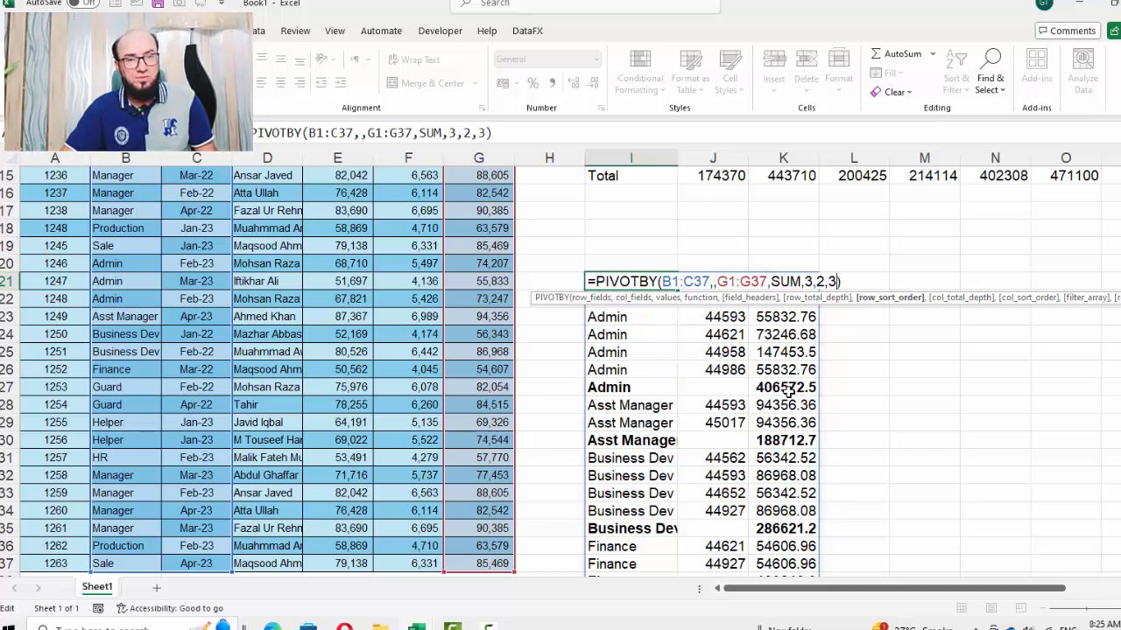
{"action": "key", "text": "Return"}
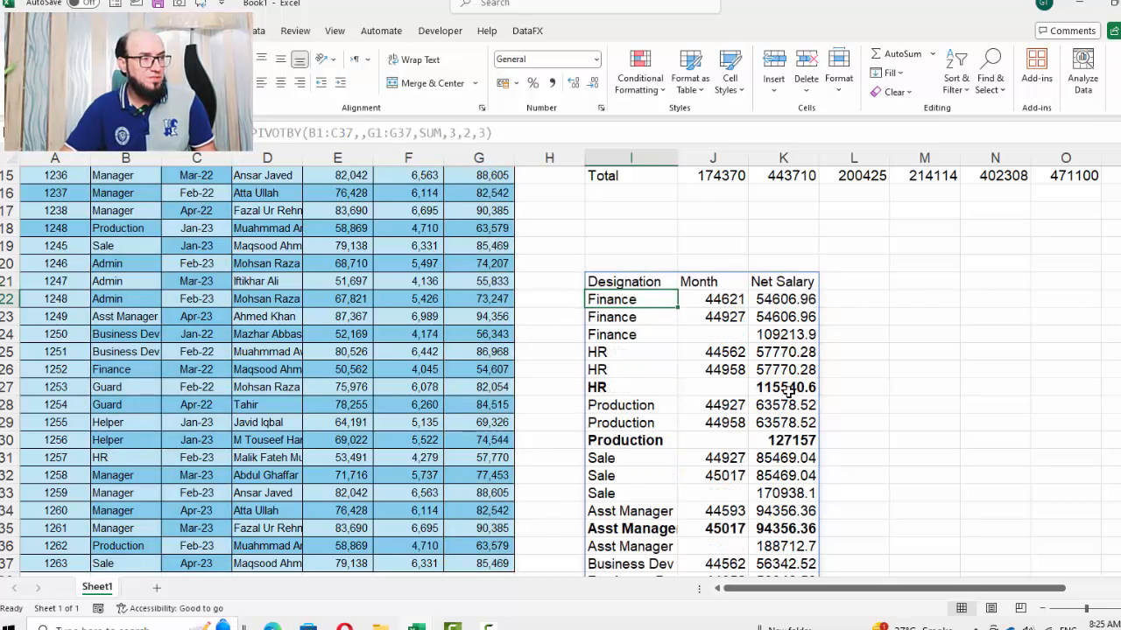
Examine the sorted PIVOTBY result by moving through its designation, month and salary cells
{"action": "key", "text": "Right"}
{"action": "key", "text": "Right"}
{"action": "key", "text": "Left"}
{"action": "key", "text": "Left"}
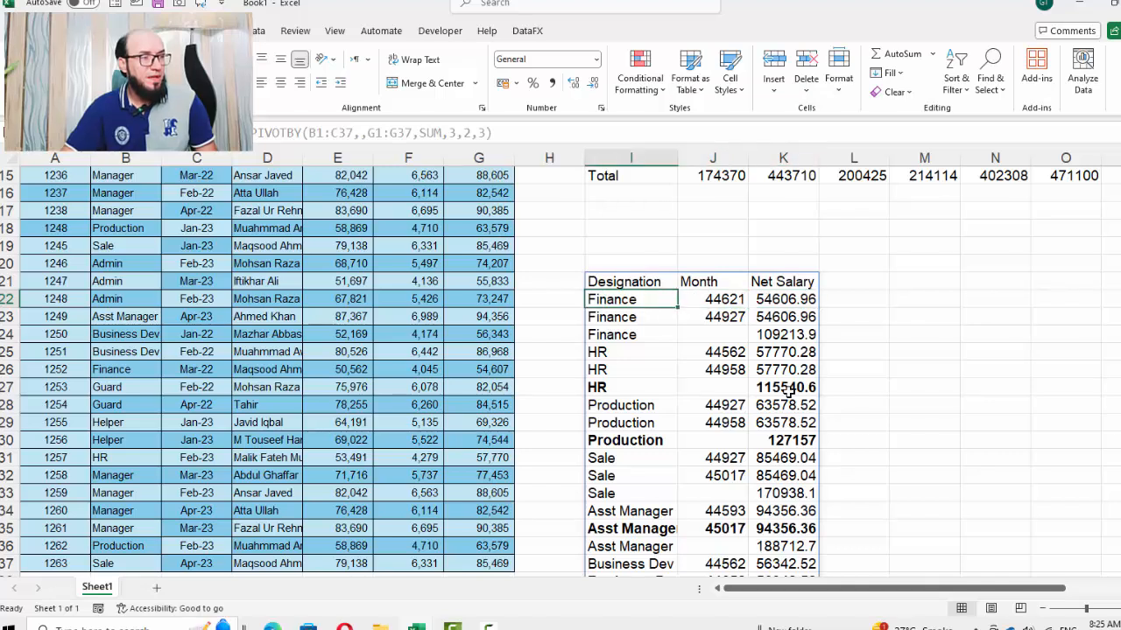
{"action": "key", "text": "Down"}
{"action": "key", "text": "Down"}
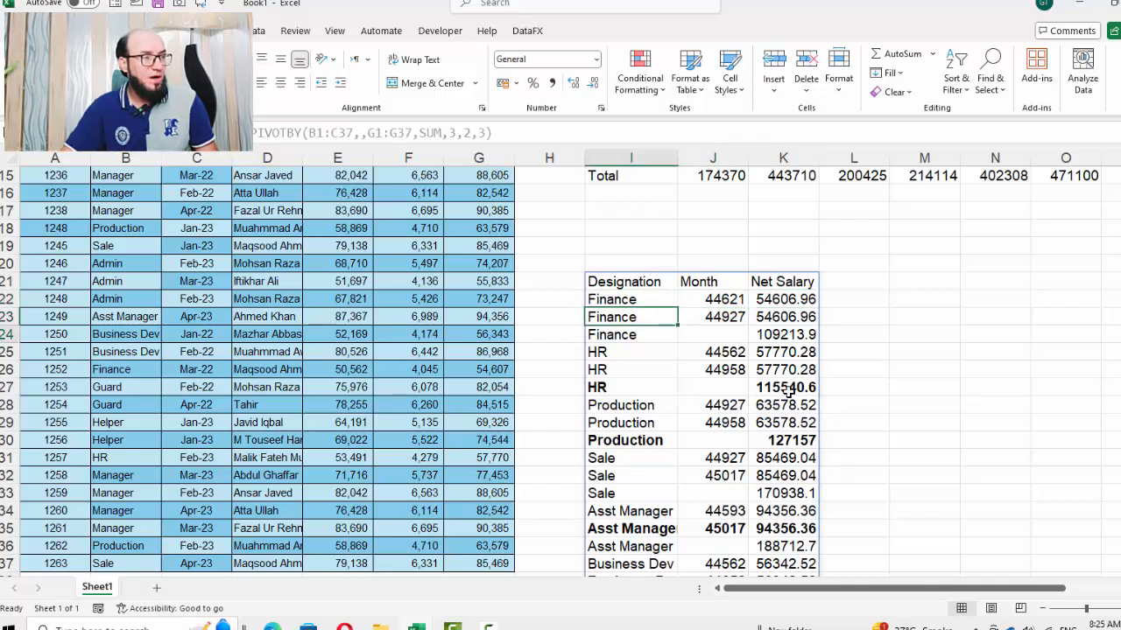
{"action": "key", "text": "Right"}
{"action": "key", "text": "Right"}
{"action": "key", "text": "Up"}
{"action": "key", "text": "Up"}
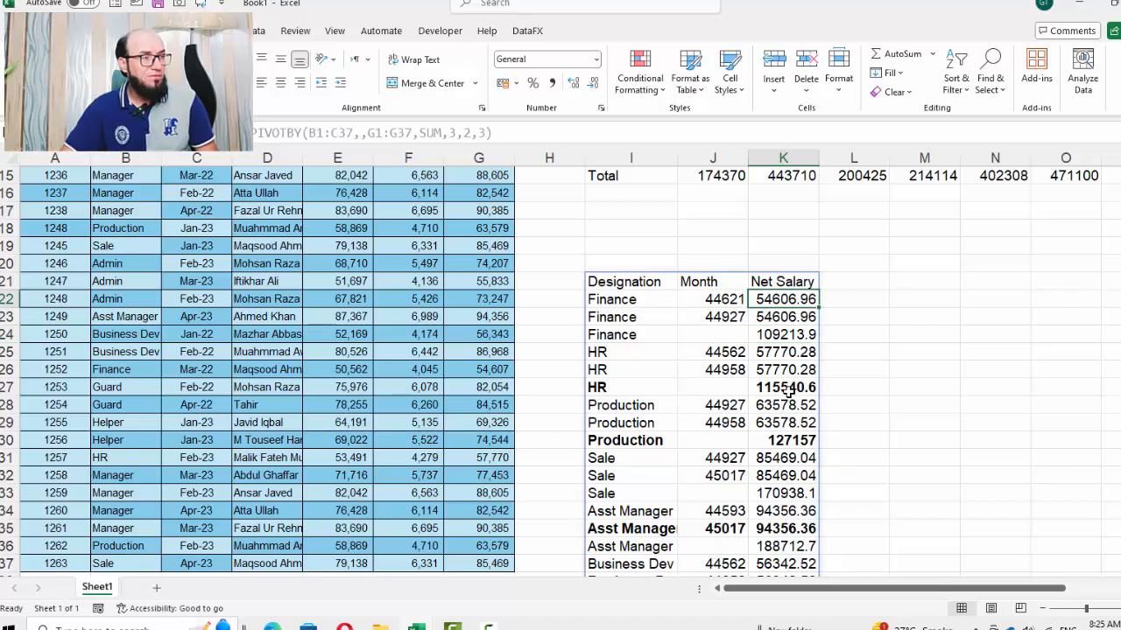
{"action": "key", "text": "Down"}
{"action": "key", "text": "Down"}
{"action": "key", "text": "Down"}
{"action": "key", "text": "Down"}
{"action": "key", "text": "Down"}
{"action": "key", "text": "Down"}
{"action": "key", "text": "Down"}
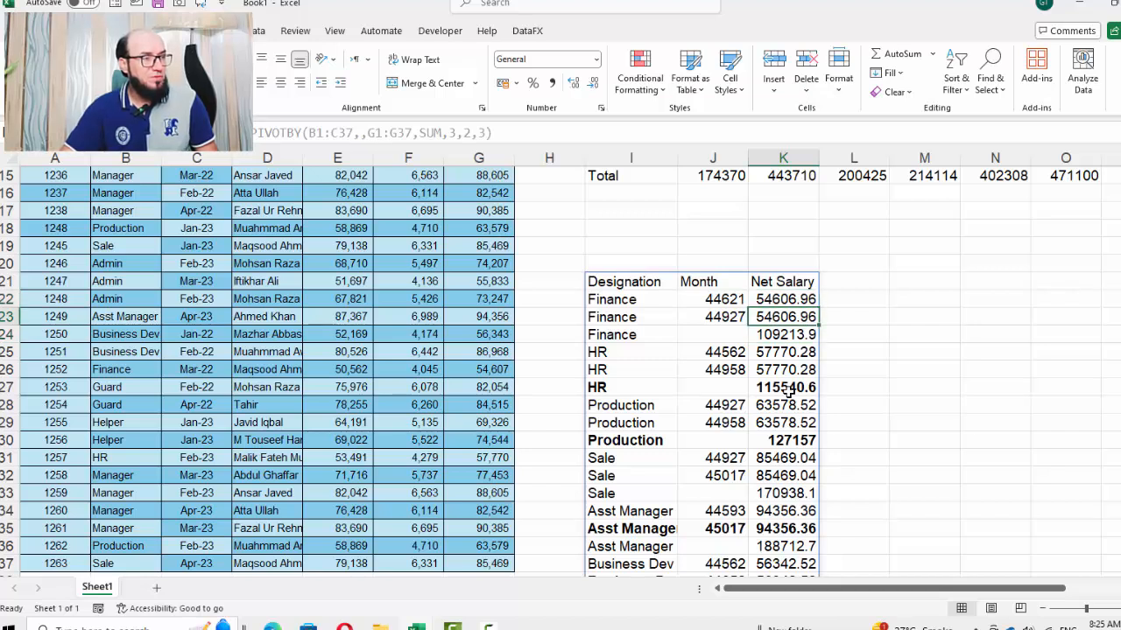
{"action": "key", "text": "Up"}
{"action": "key", "text": "Up"}
{"action": "key", "text": "Up"}
{"action": "key", "text": "Up"}
{"action": "key", "text": "Up"}
{"action": "key", "text": "Up"}
{"action": "key", "text": "Up"}
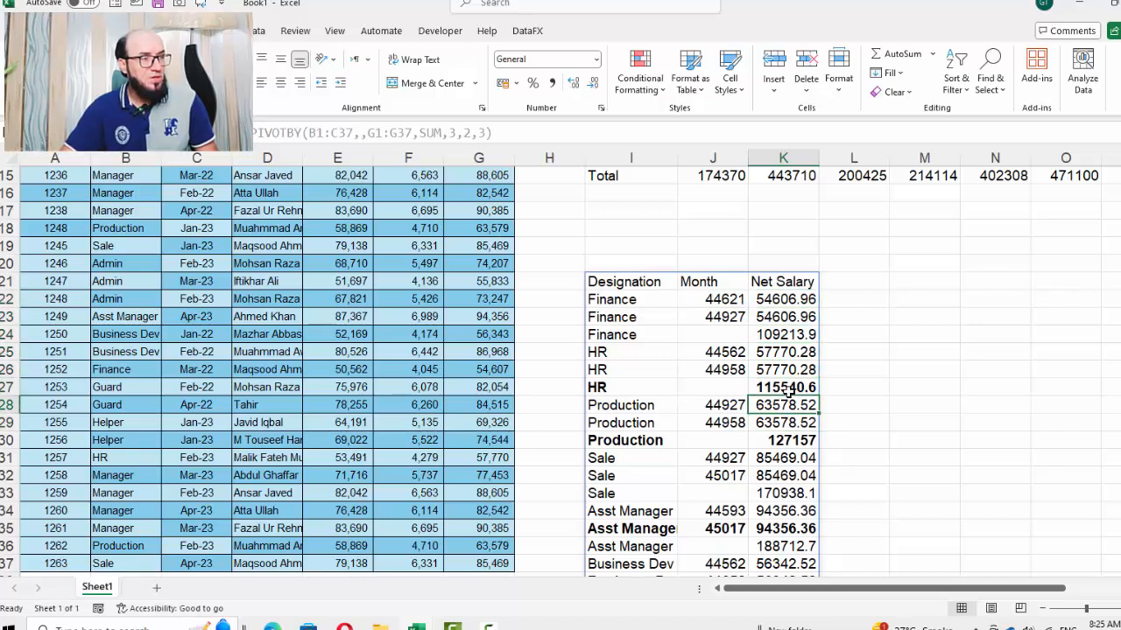
{"action": "key", "text": "Left"}
{"action": "key", "text": "Left"}
{"action": "key", "text": "Right"}
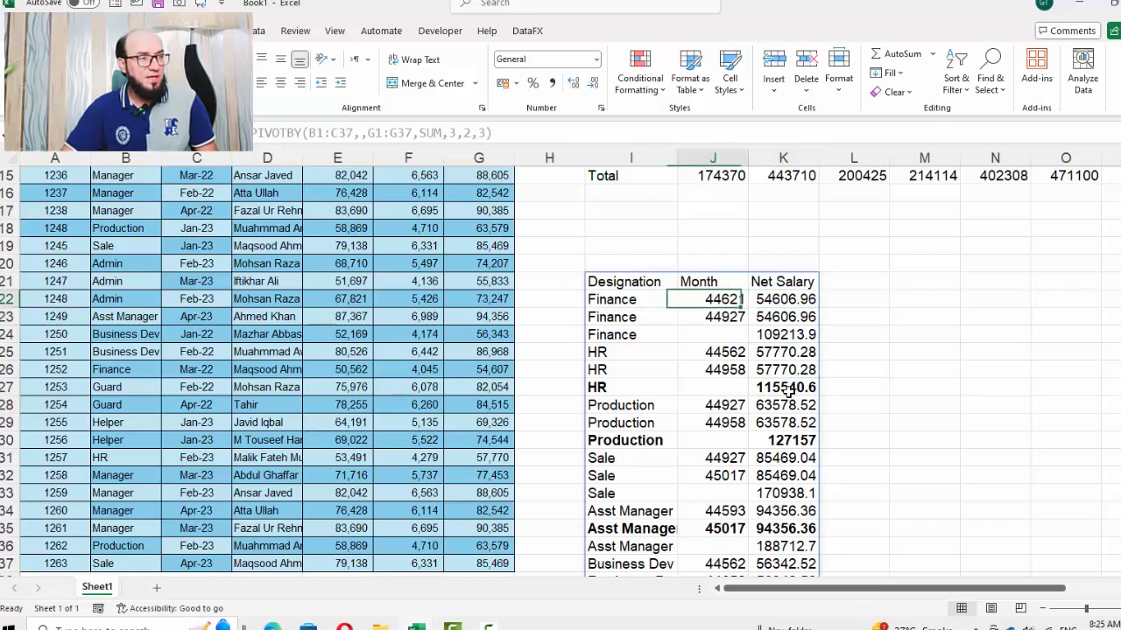
{"action": "key", "text": "shift+Down"}
{"action": "key", "text": "shift+Down"}
{"action": "key", "text": "shift+Down"}
{"action": "key", "text": "shift+Down"}
{"action": "key", "text": "shift+Down"}
{"action": "key", "text": "shift+Down"}
{"action": "key", "text": "shift+Down"}
{"action": "key", "text": "shift+Down"}
{"action": "key", "text": "shift+Down"}
{"action": "key", "text": "shift+Down"}
{"action": "key", "text": "shift+Down"}
{"action": "key", "text": "shift+Down"}
{"action": "key", "text": "shift+Down"}
{"action": "key", "text": "shift+Down"}
{"action": "key", "text": "Left"}
{"action": "key", "text": "Left"}
{"action": "key", "text": "Left"}
{"action": "key", "text": "Left"}
{"action": "key", "text": "Left"}
{"action": "key", "text": "Left"}
{"action": "key", "text": "Left"}
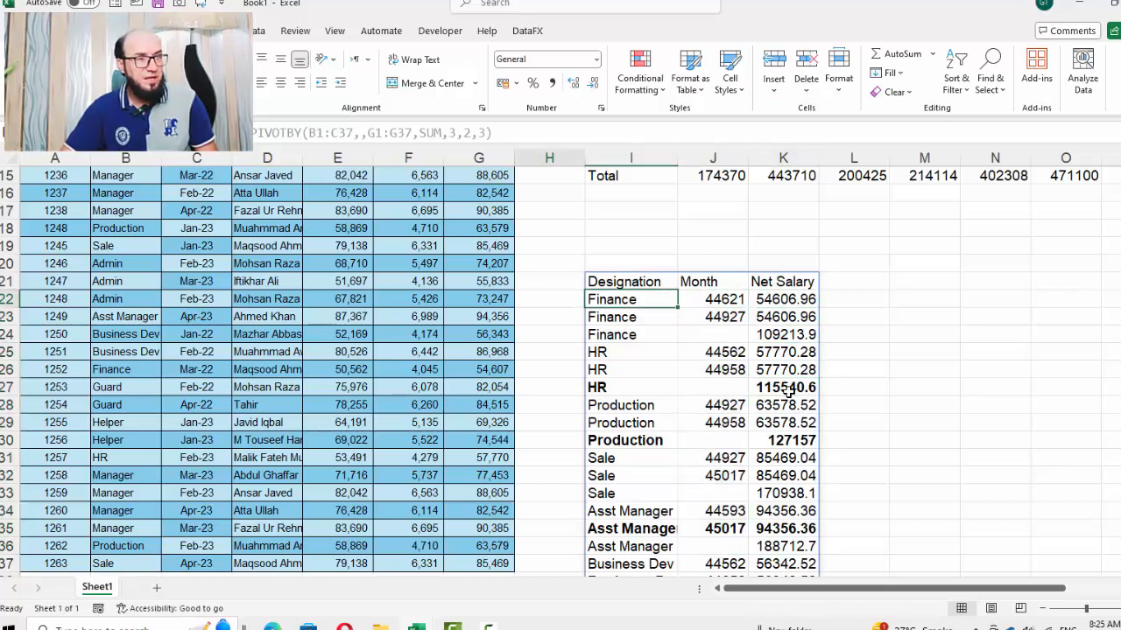
{"action": "key", "text": "ctrl+c"}
{"action": "key", "text": "Right"}
{"action": "key", "text": "Right"}
{"action": "key", "text": "Right"}
{"action": "key", "text": "Right"}
{"action": "key", "text": "Right"}
{"action": "key", "text": "Right"}
{"action": "key", "text": "Right"}
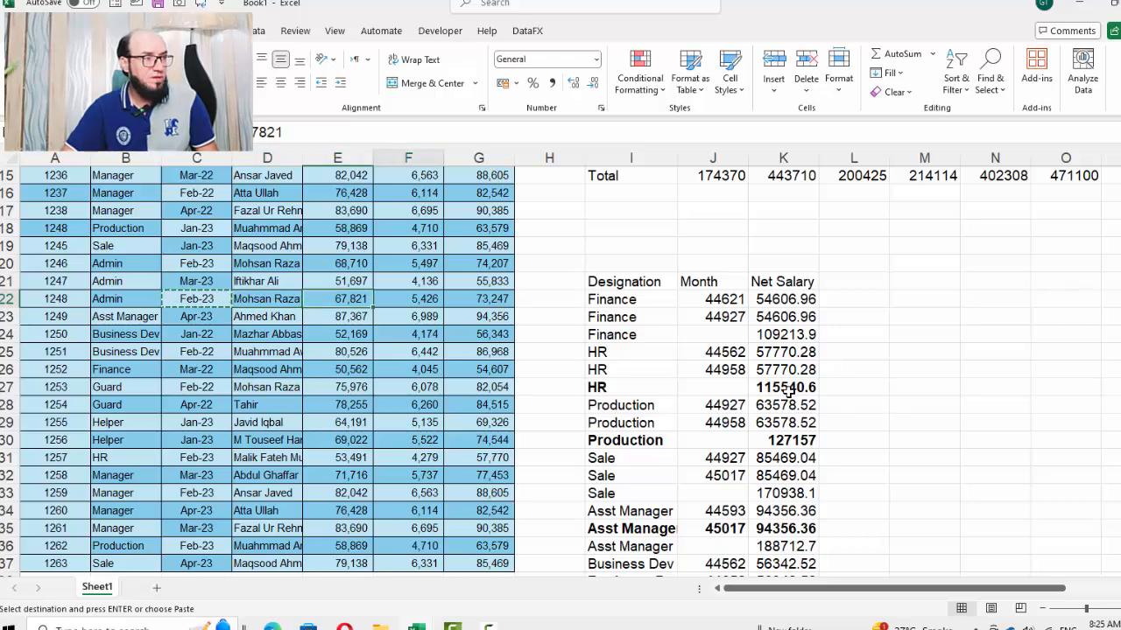
{"action": "key", "text": "shift+Down"}
{"action": "key", "text": "shift+Down"}
{"action": "key", "text": "shift+Down"}
{"action": "key", "text": "shift+Down"}
{"action": "key", "text": "shift+Down"}
{"action": "key", "text": "shift+Down"}
{"action": "key", "text": "shift+Down"}
{"action": "key", "text": "shift+Down"}
{"action": "key", "text": "shift+Down"}
{"action": "key", "text": "shift+Down"}
{"action": "key", "text": "shift+Down"}
{"action": "key", "text": "shift+Down"}
{"action": "key", "text": "shift+Down"}
{"action": "key", "text": "shift+Down"}
{"action": "key", "text": "shift+Down"}
{"action": "key", "text": "shift+Down"}
{"action": "key", "text": "shift+Down"}
{"action": "key", "text": "shift+Down"}
{"action": "key", "text": "shift+Down"}
{"action": "key", "text": "shift+Down"}
{"action": "key", "text": "shift+Down"}
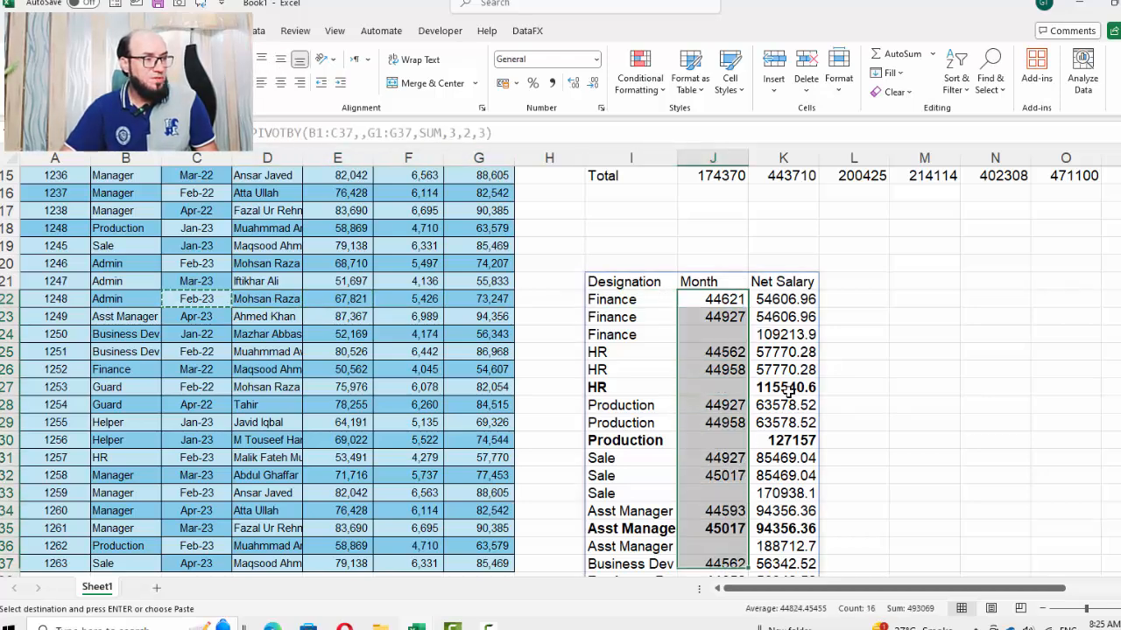
{"action": "key", "text": "shift+Up"}
{"action": "key", "text": "shift+Up"}
{"action": "key", "text": "shift+Up"}
{"action": "key", "text": "shift+Up"}
{"action": "key", "text": "shift+Up"}
{"action": "key", "text": "shift+Up"}
{"action": "key", "text": "shift+Up"}
{"action": "key", "text": "shift+Up"}
{"action": "key", "text": "shift+Up"}
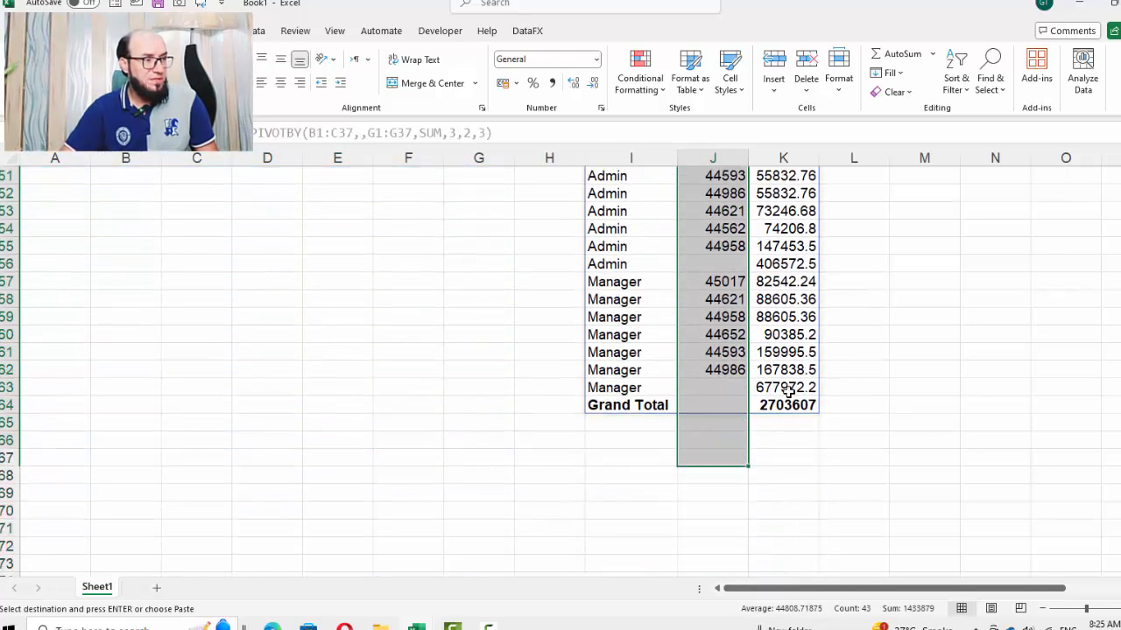
{"action": "key", "text": "ctrl+q"}
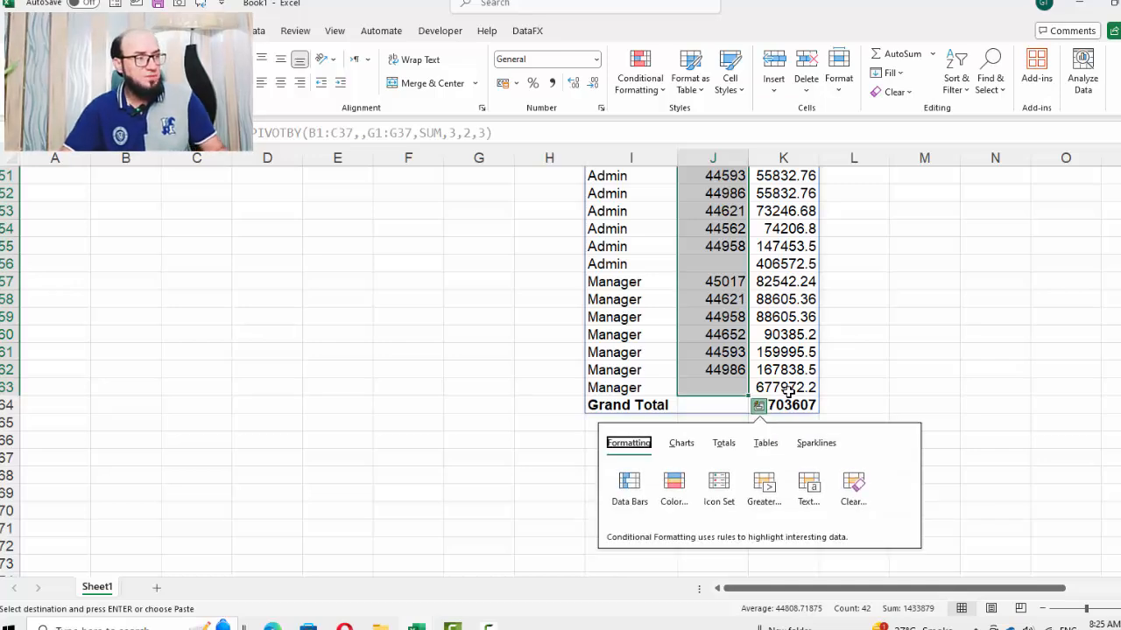
{"action": "key", "text": "Escape"}
{"action": "scroll", "coordinate": [788, 394], "scroll_direction": "up", "scroll_amount": 13}
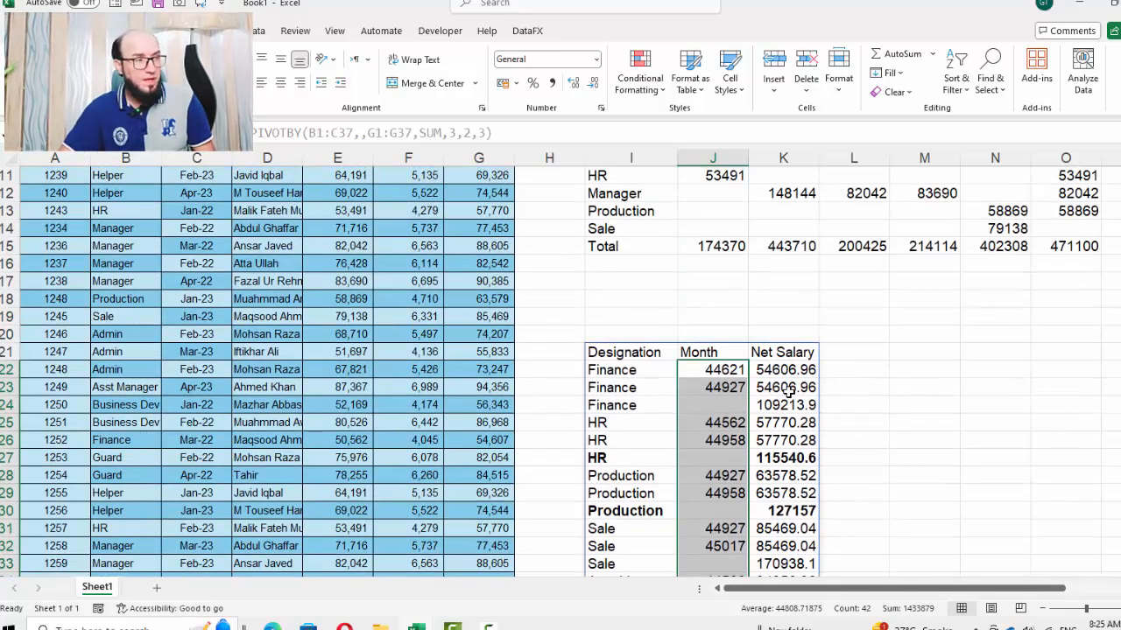
Copy a month cell from column C and paste only its formats onto the result's Month column
{"action": "left_click", "coordinate": [209, 299]}
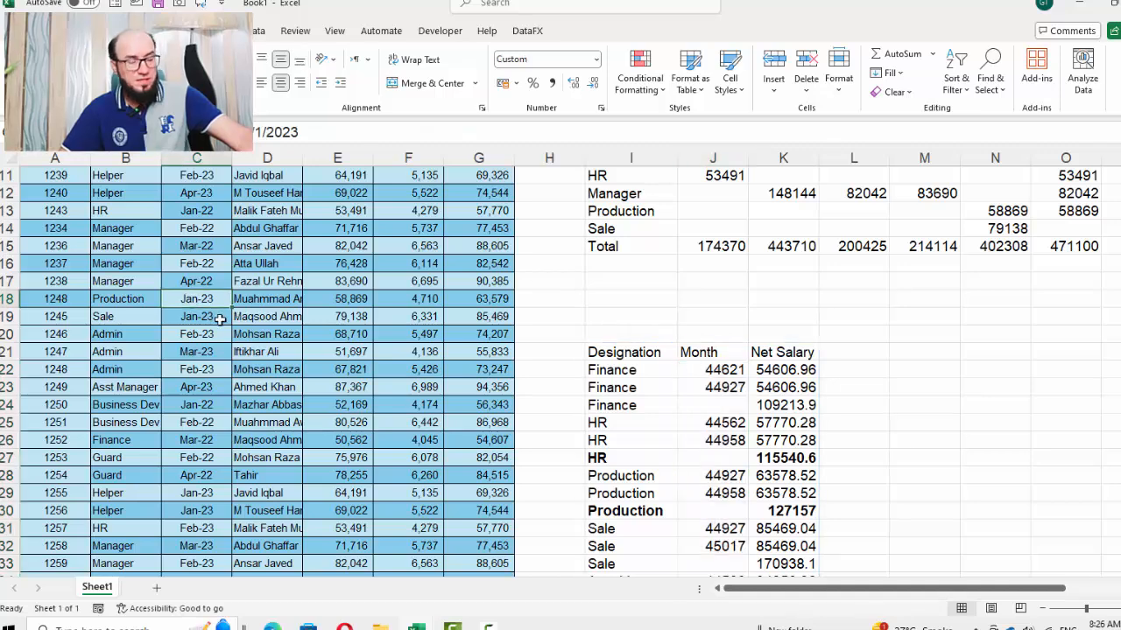
{"action": "key", "text": "ctrl+c"}
{"action": "left_click", "coordinate": [712, 371]}
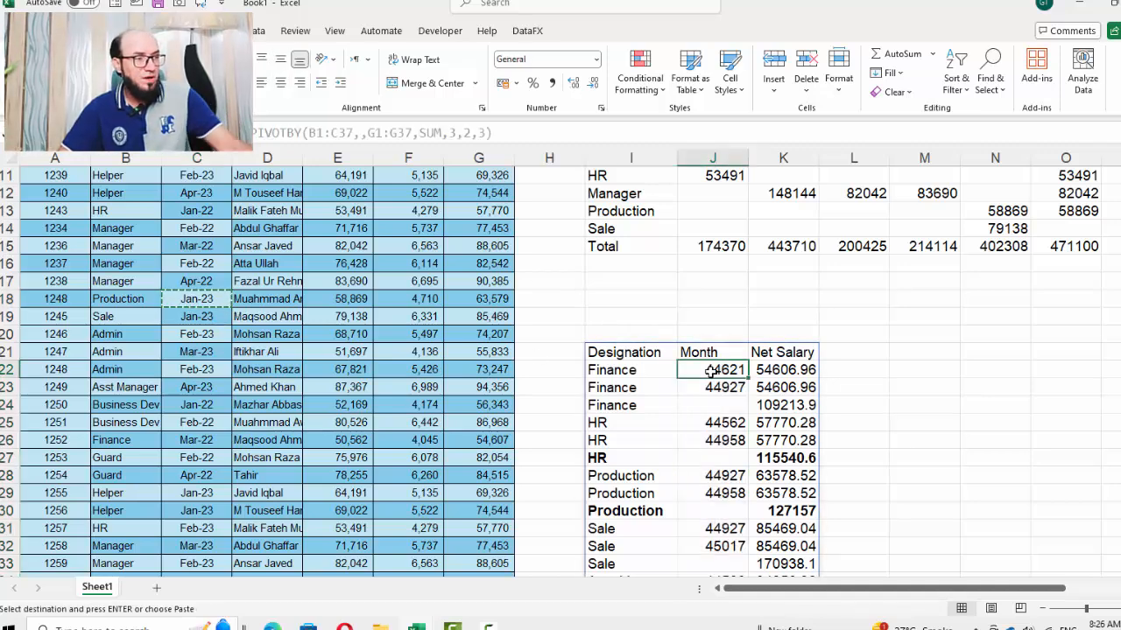
{"action": "key", "text": "ctrl+shift+Down"}
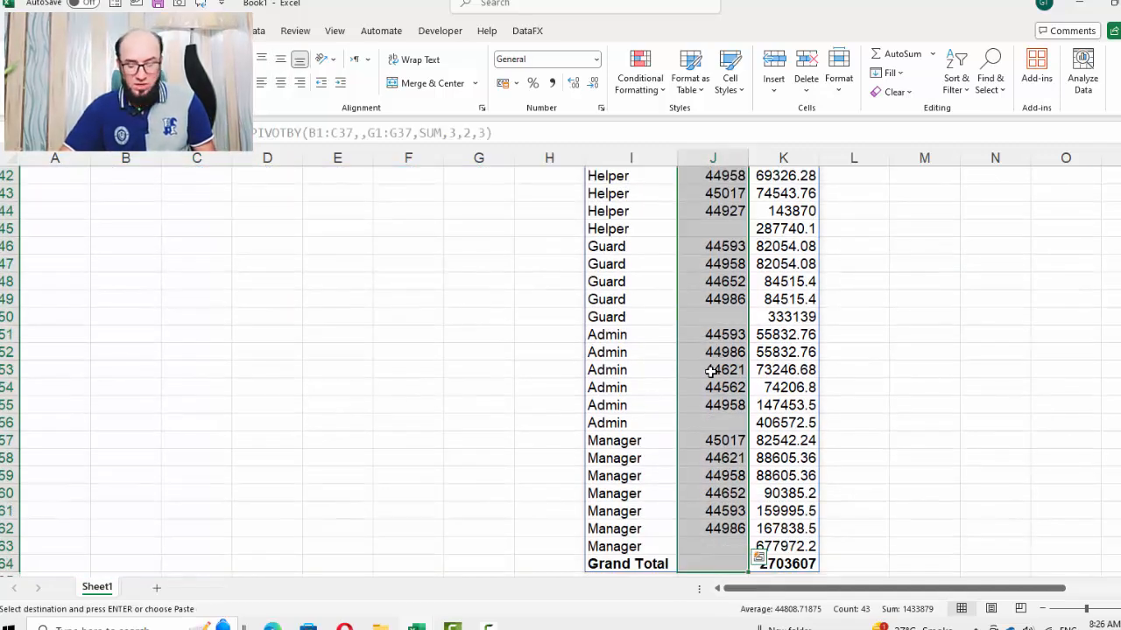
{"action": "key", "text": "alt+e"}
{"action": "key", "text": "s"}
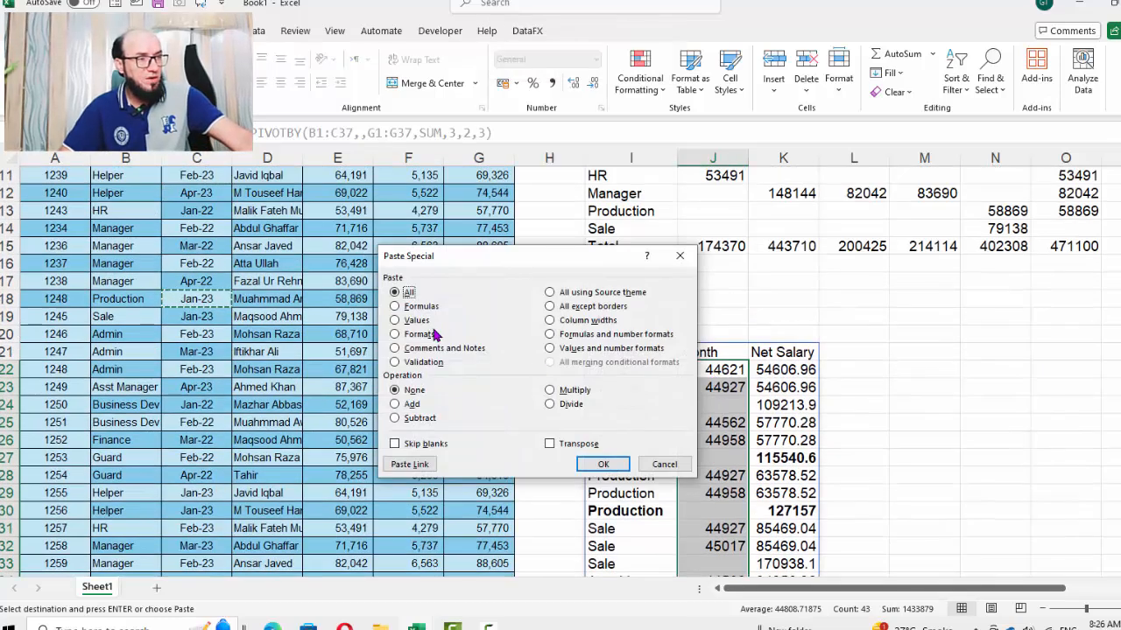
{"action": "left_click", "coordinate": [429, 335]}
{"action": "left_click", "coordinate": [603, 464]}
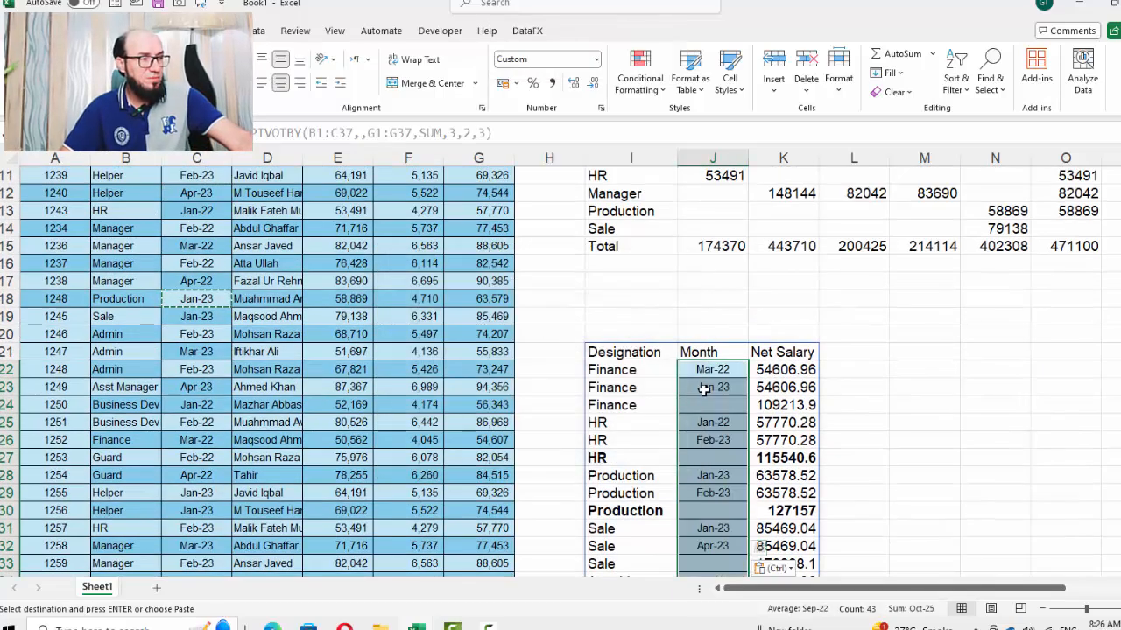
{"action": "key", "text": "Escape"}
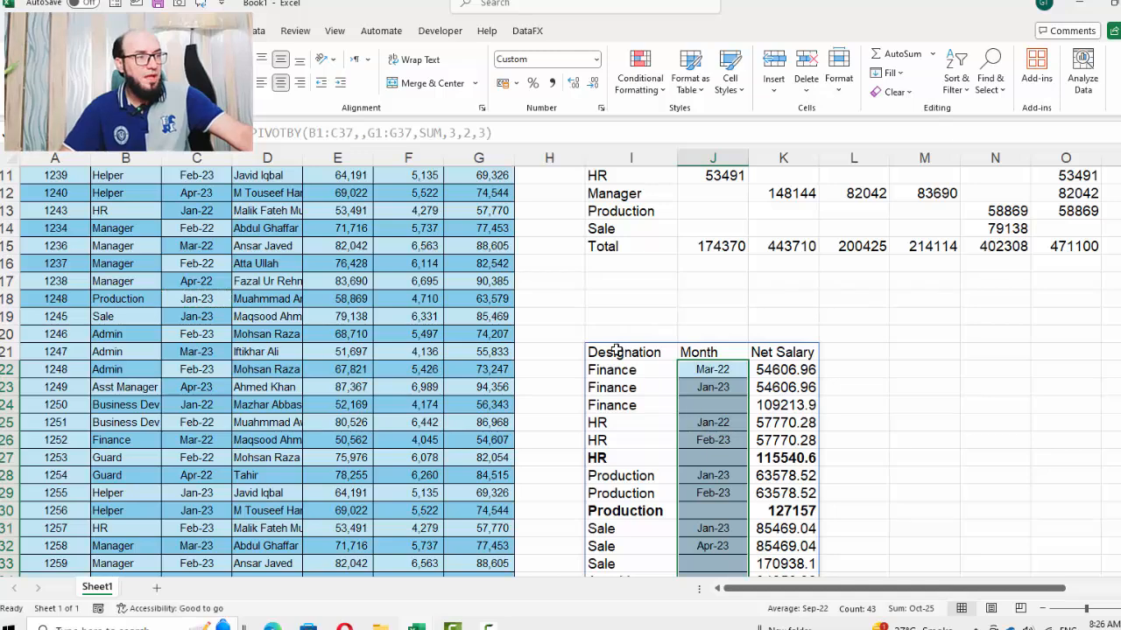
Change the PIVOTBY formula's row_sort_order to 1 and enter it
{"action": "left_click", "coordinate": [617, 350]}
{"action": "key", "text": "F2"}
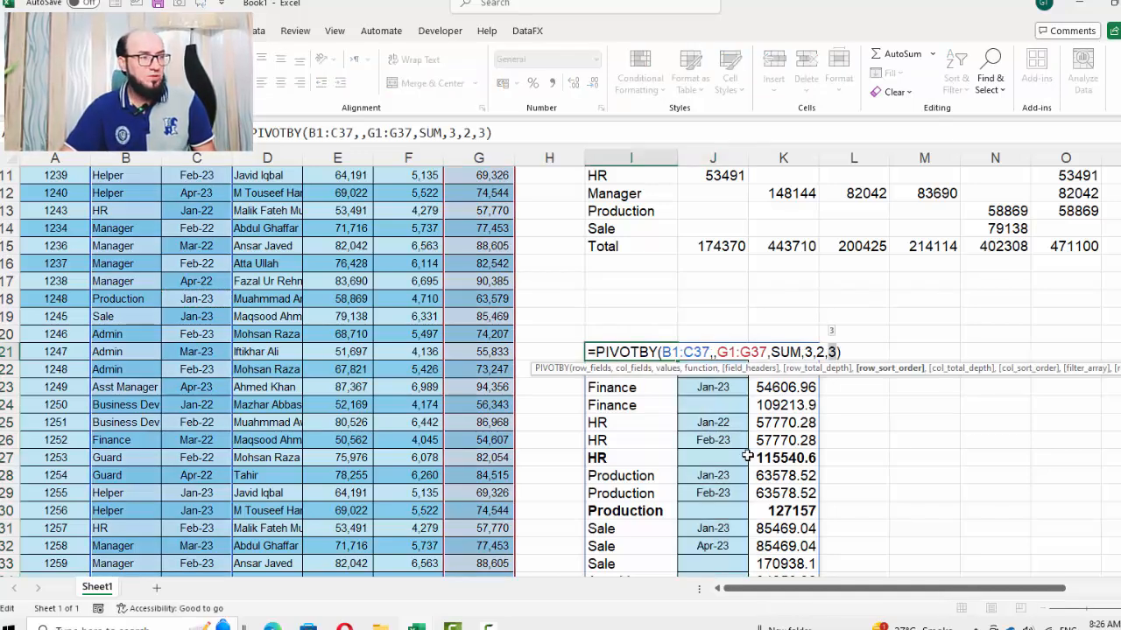
{"action": "type", "text": "1"}
{"action": "key", "text": "Return"}
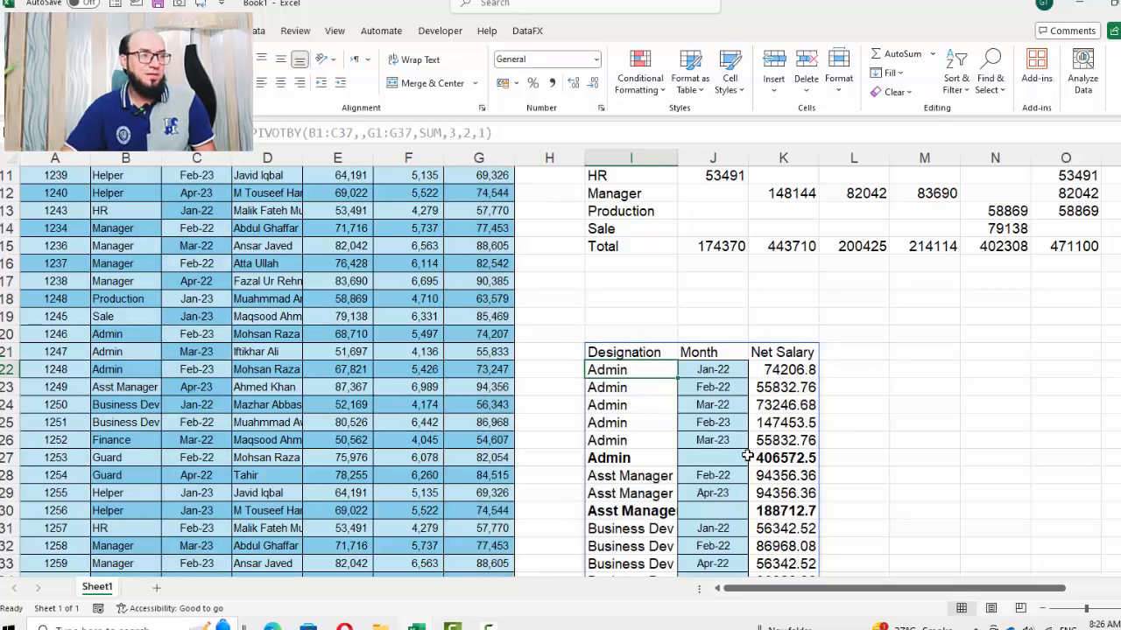
Reopen the PIVOTBY formula and start adding further optional arguments after row_sort_order
{"action": "key", "text": "Up"}
{"action": "key", "text": "F2"}
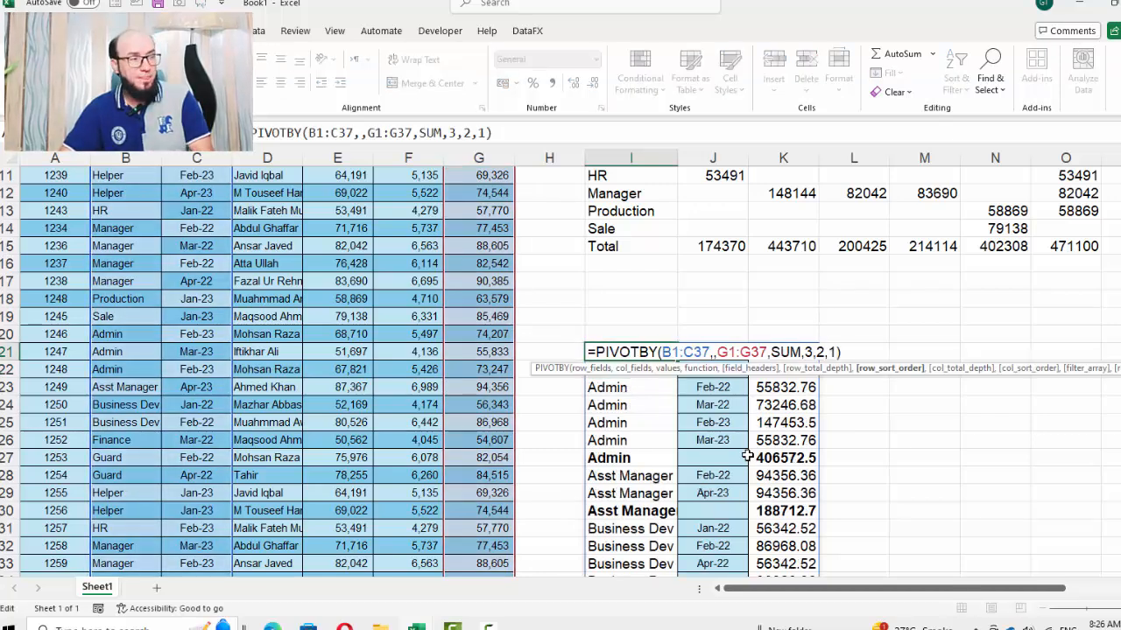
{"action": "type", "text": ","}
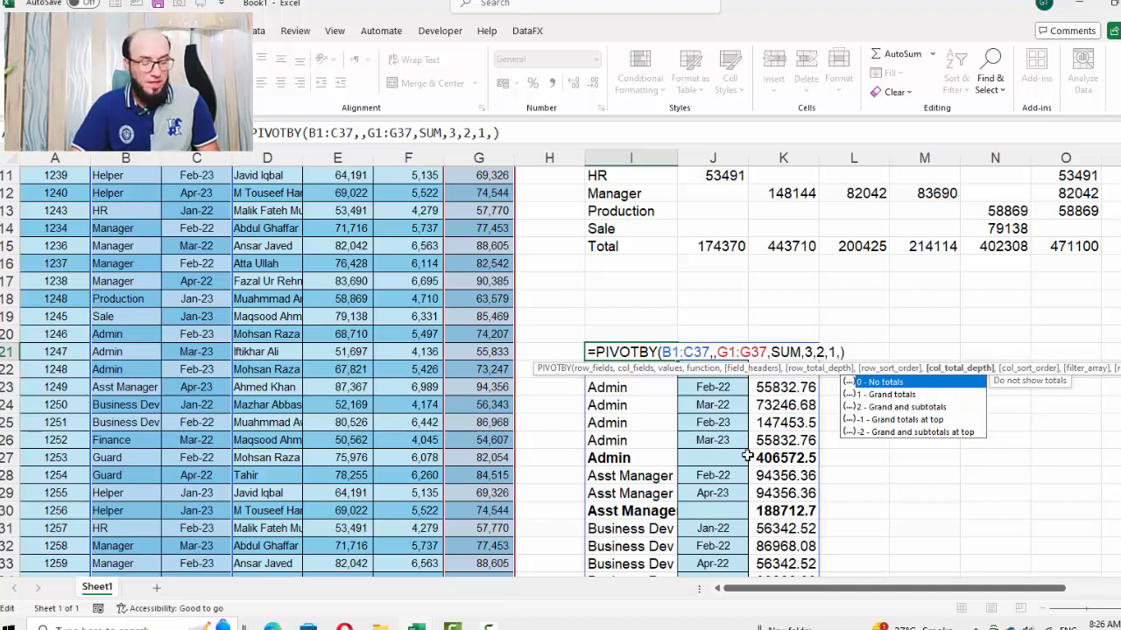
{"action": "type", "text": ","}
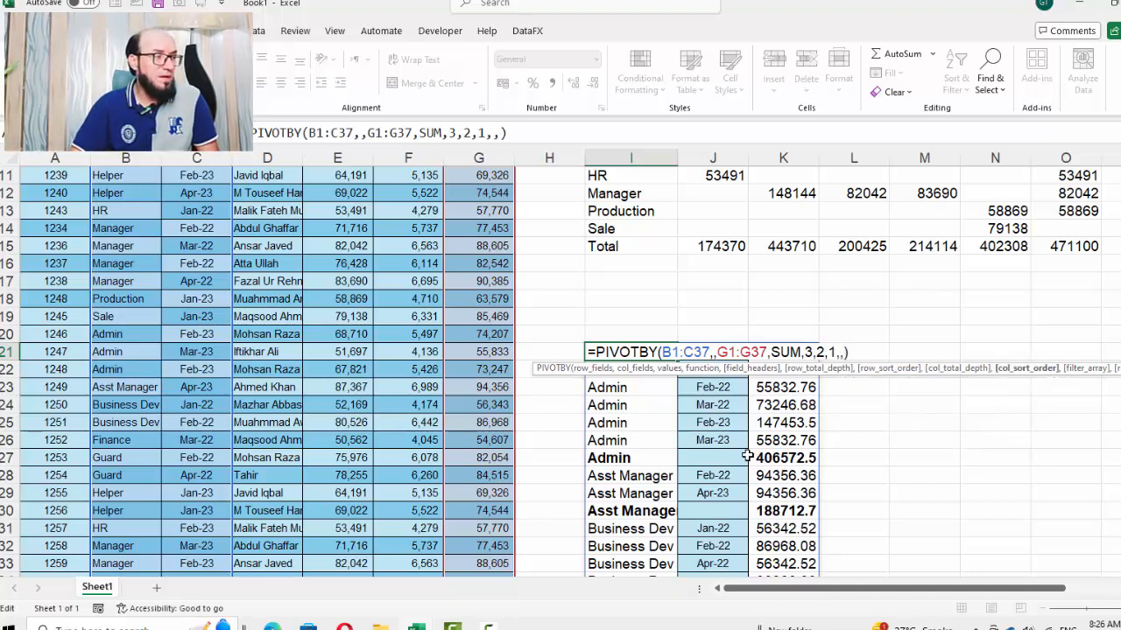